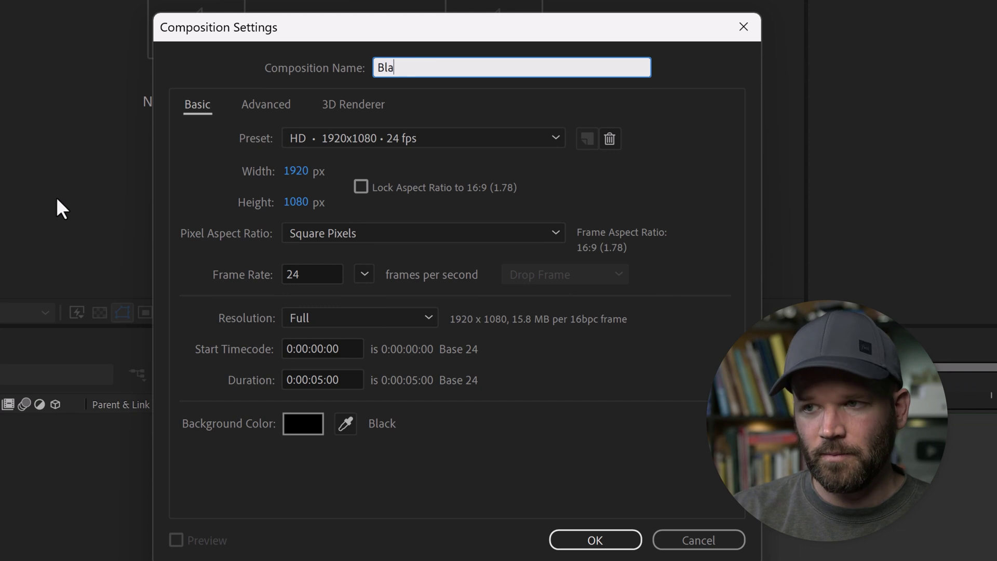
- Set the Blast composition's width and height to 1000 px each and create the composition
click(303, 170)
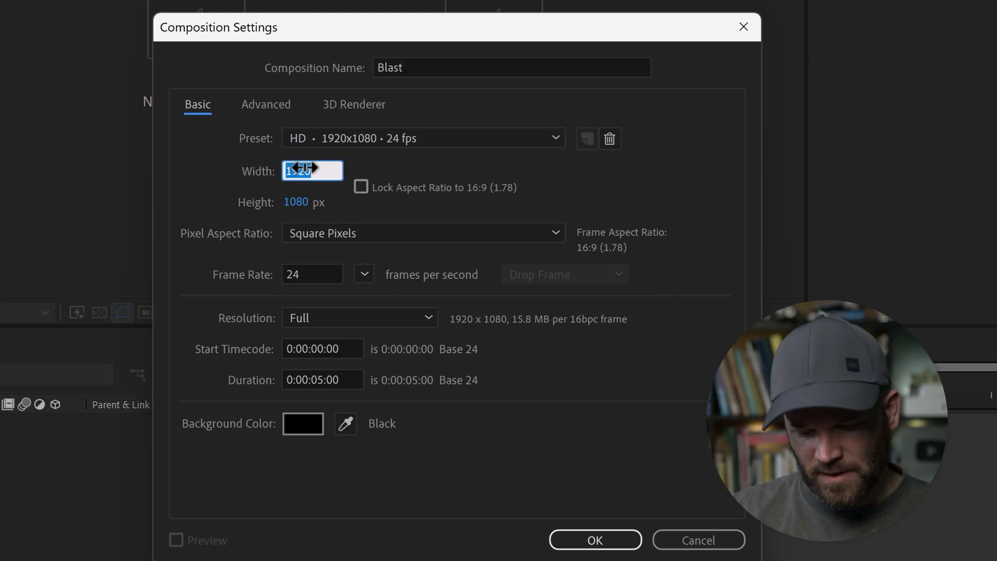
text(1000)
key(Tab)
text(1000)
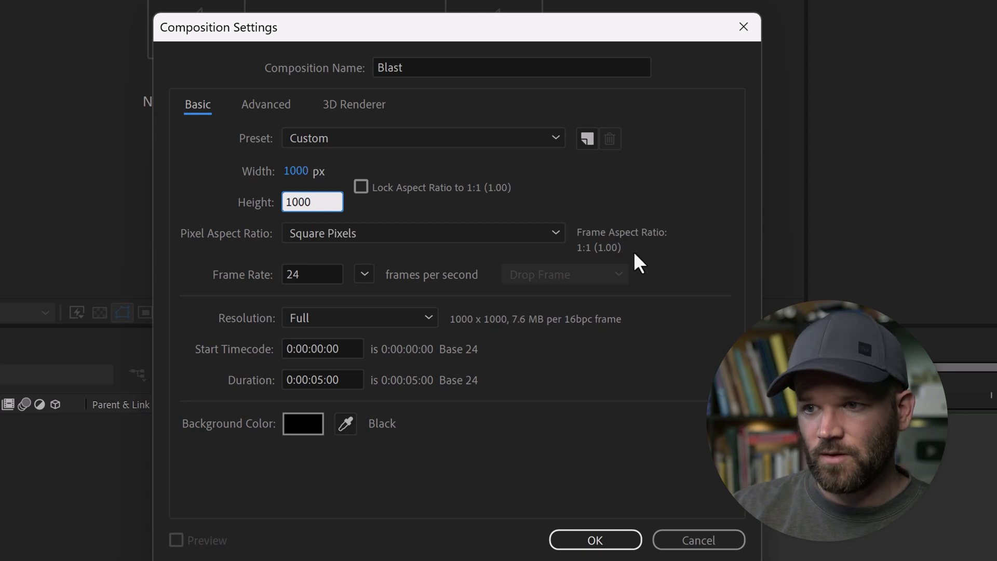
key(Return)
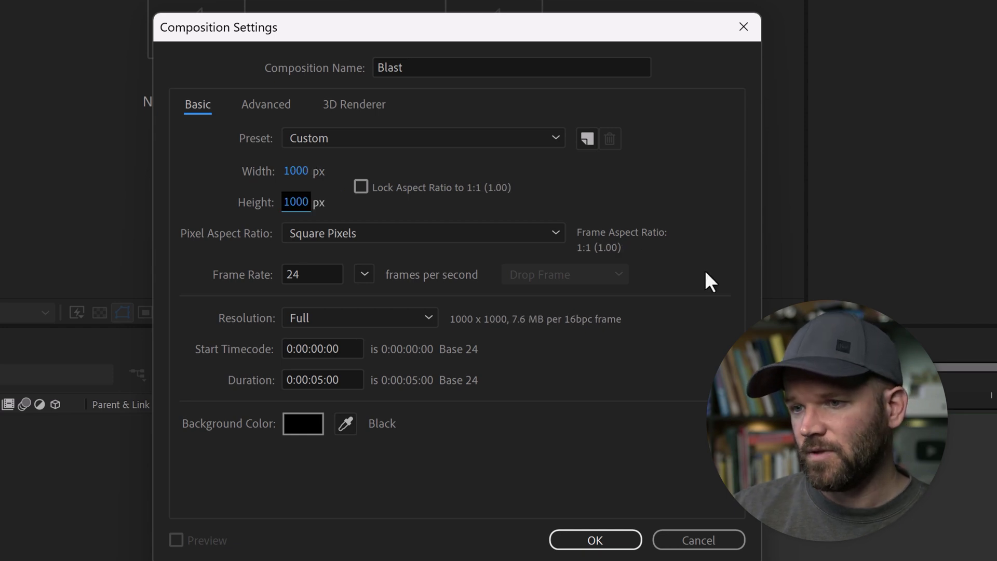
click(576, 538)
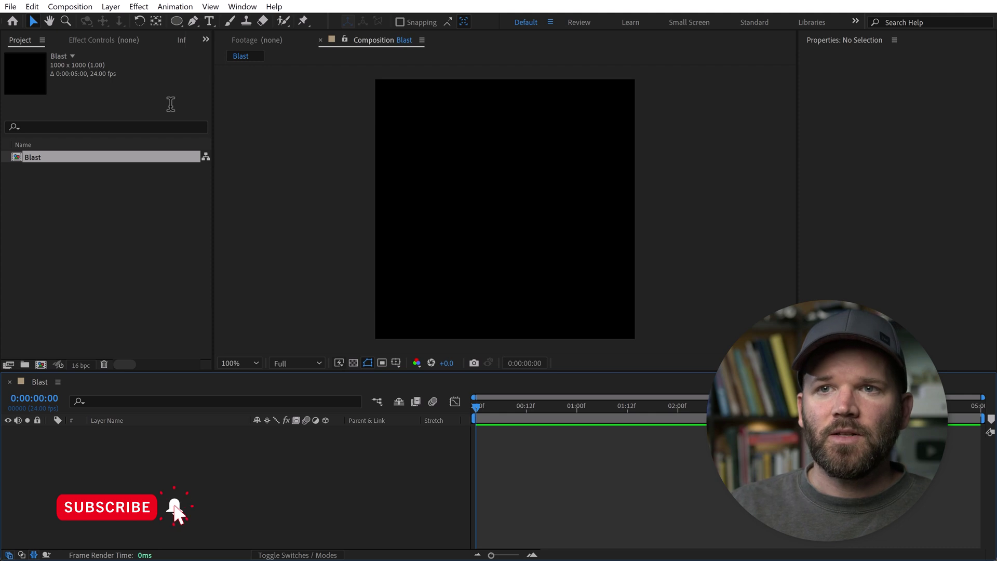
- Create a shape layer with an ellipse that fills the whole composition using the Ellipse tool, and return to the Selection tool
click(177, 19)
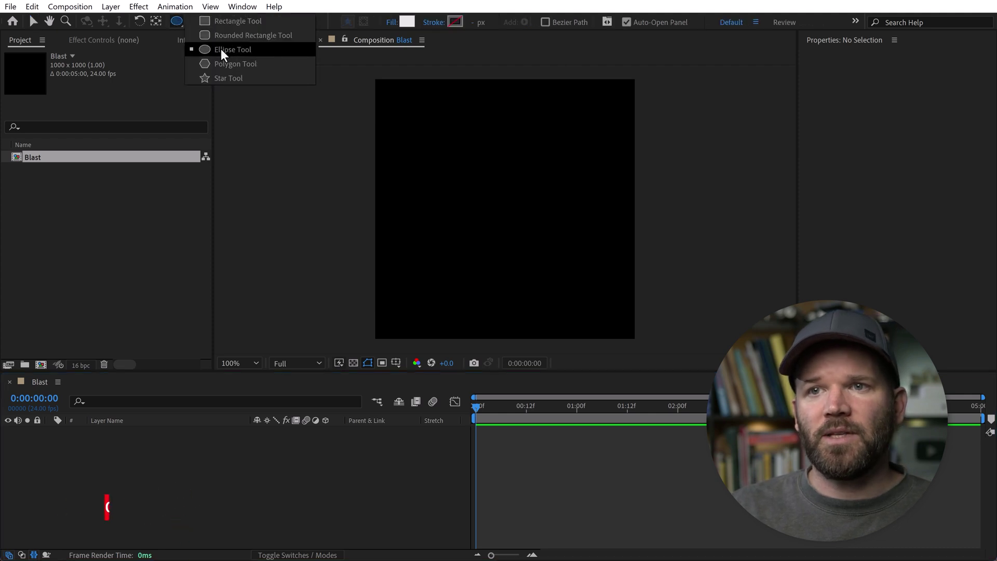
click(221, 49)
double_click(175, 19)
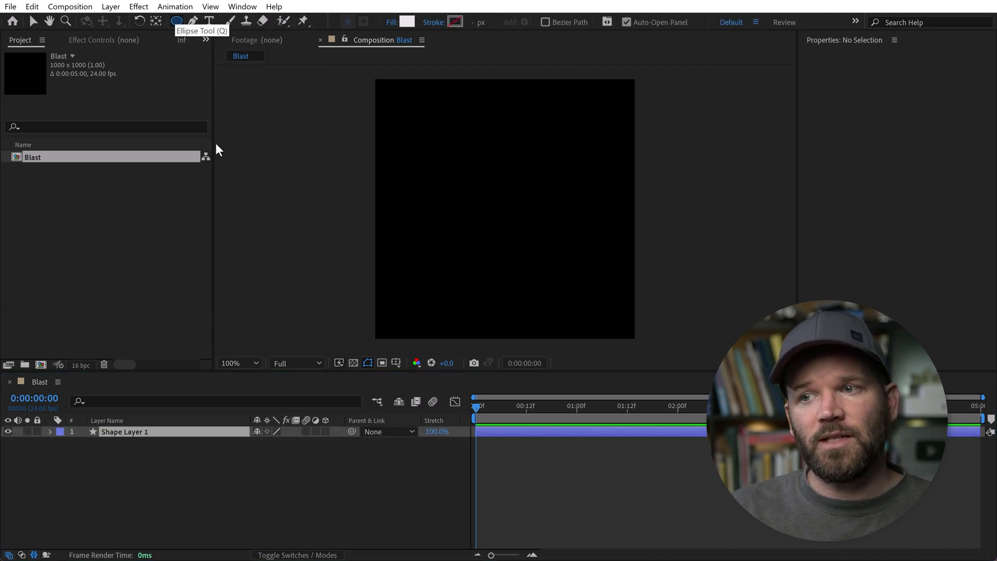
key(v)
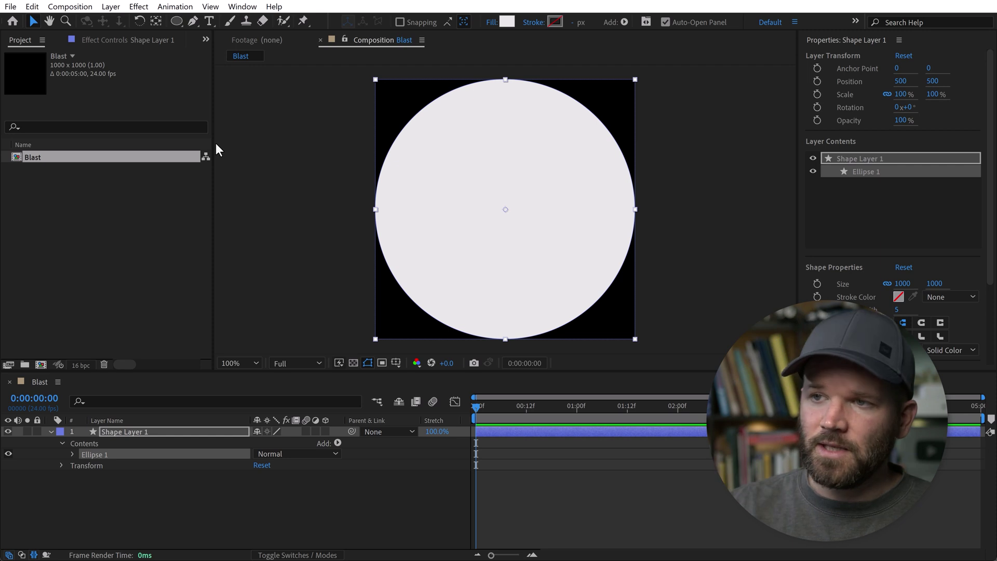
- Set the ellipse path's size to 200 by 200 and deselect the layer
click(73, 456)
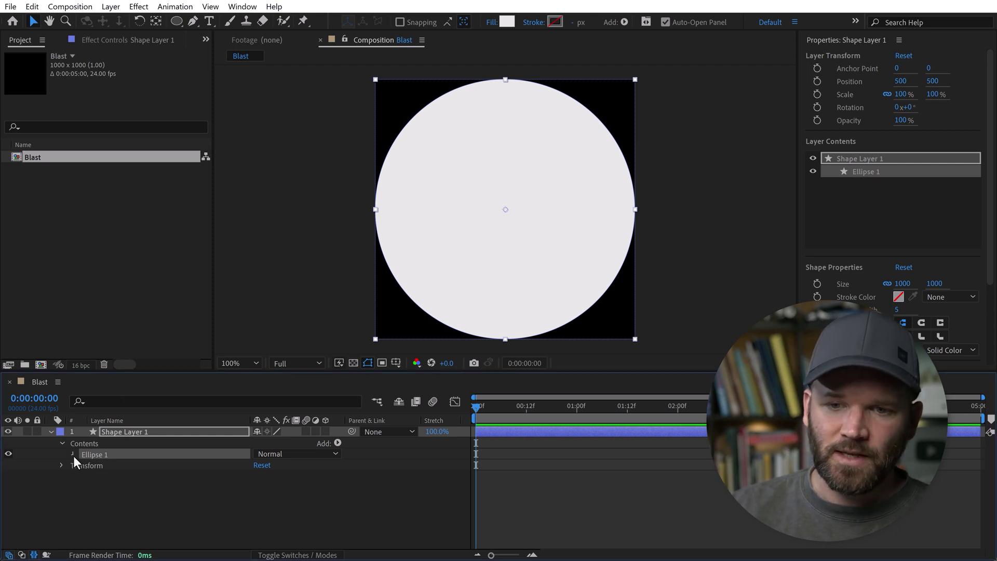
click(83, 466)
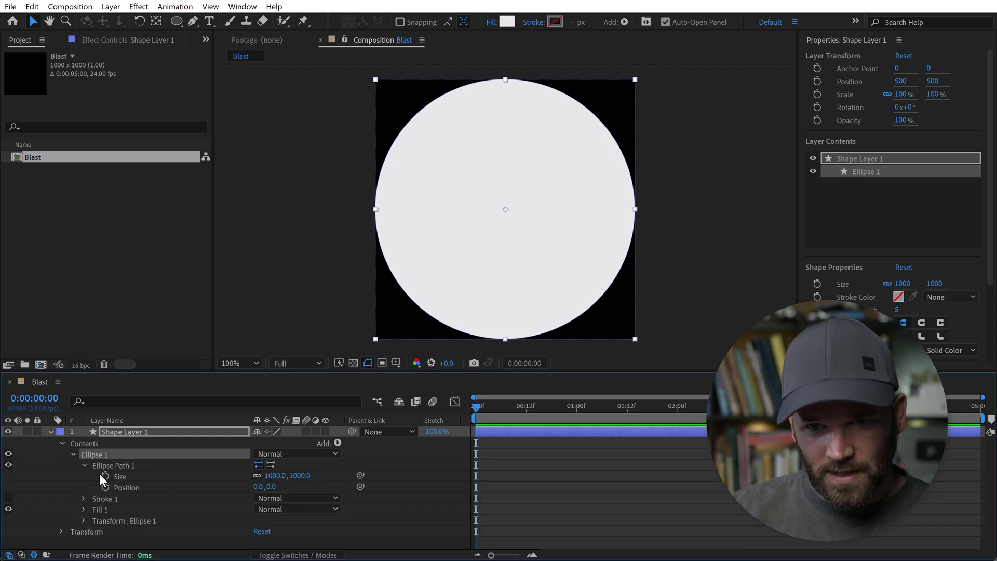
click(274, 477)
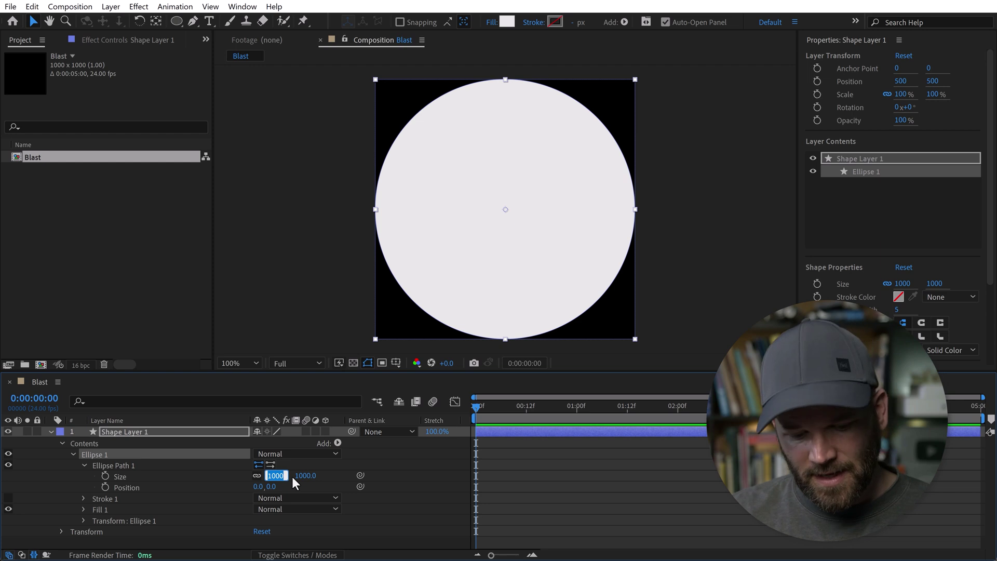
text(200)
key(Return)
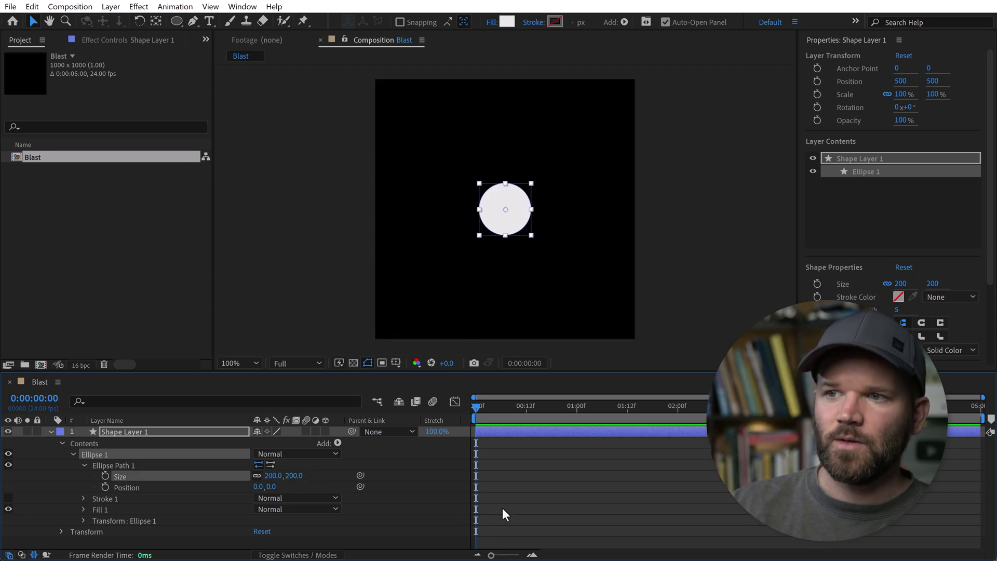
click(532, 495)
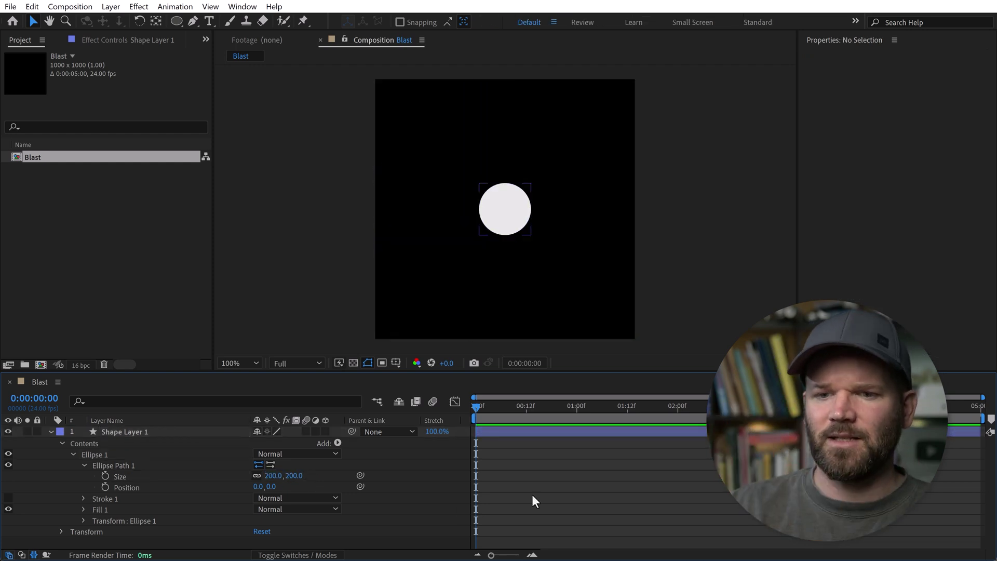
- Rename the circle's shape layer to Guide and turn it into a guide layer
click(114, 432)
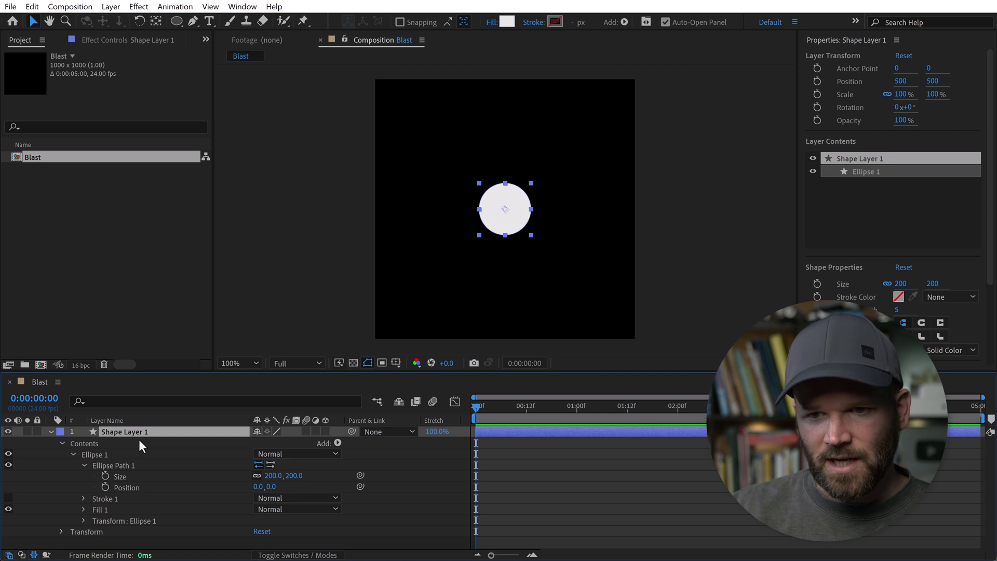
key(Return)
text(Guide)
key(Return)
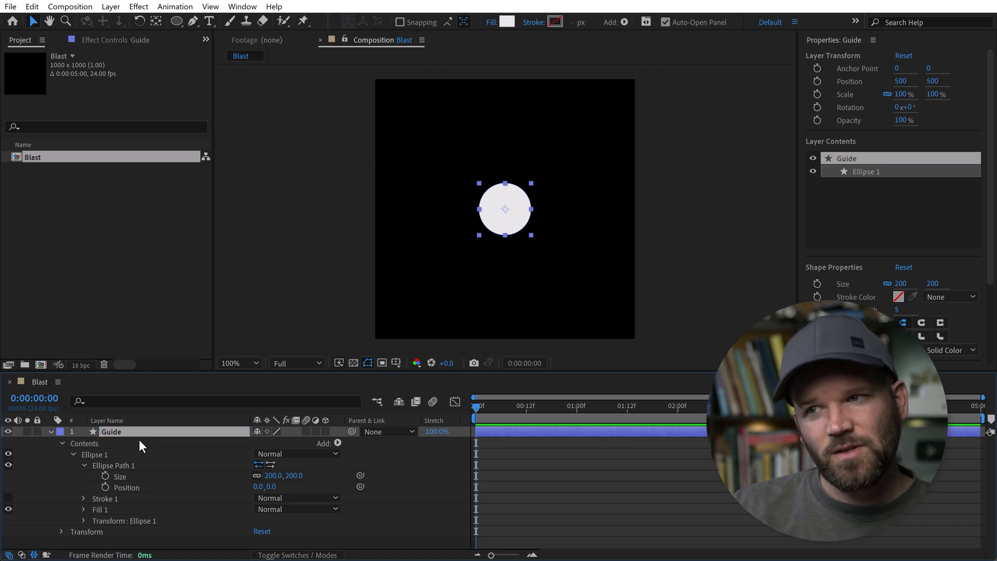
right_click(111, 429)
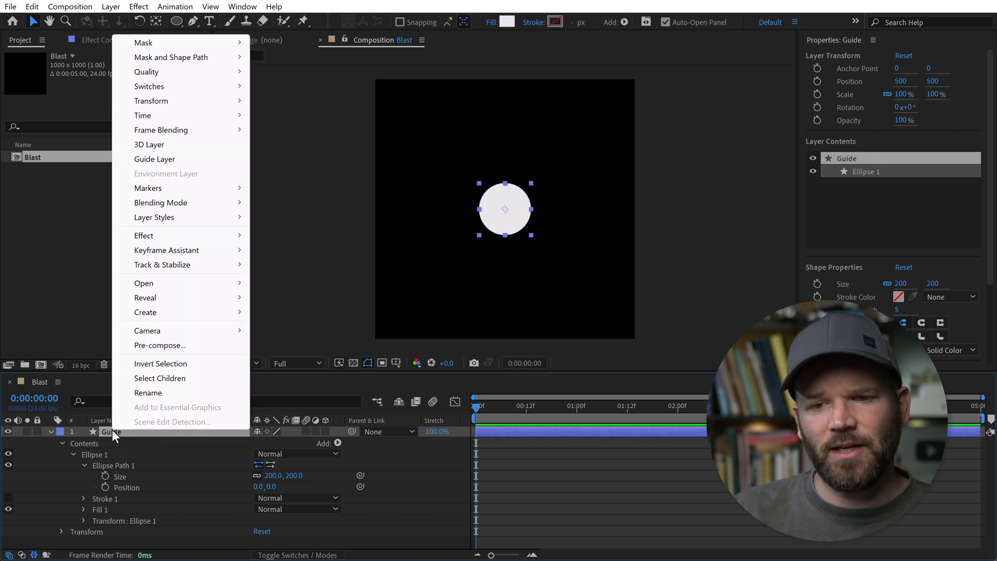
click(155, 160)
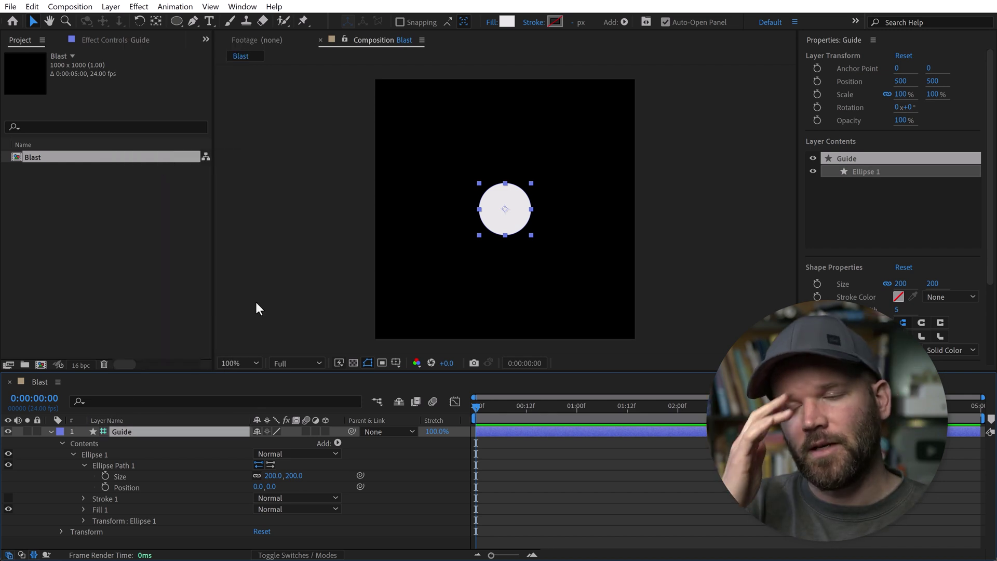
- Lower the Guide layer's opacity so the white circle becomes mid-grey, and lock the layer
click(51, 431)
key(t)
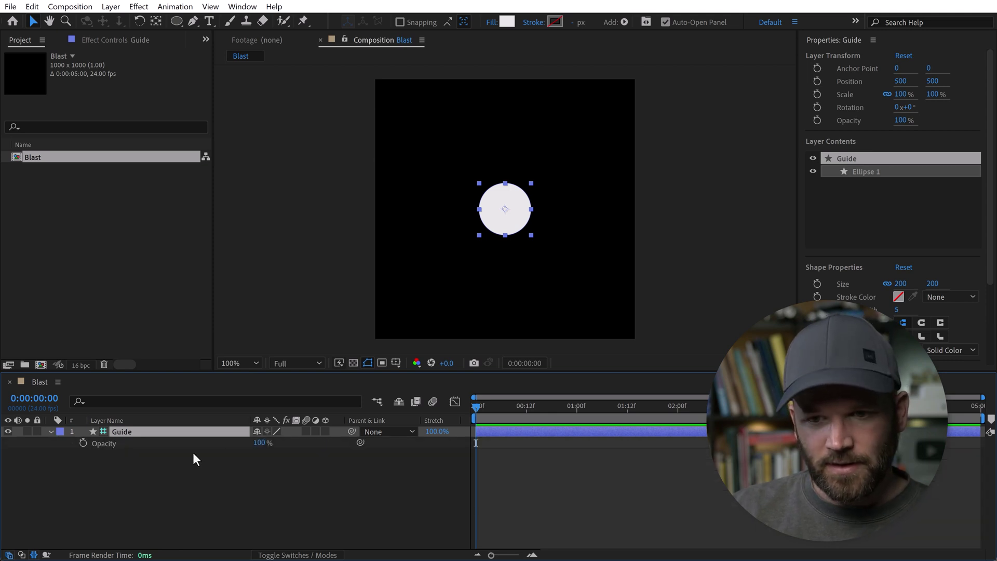
drag(259, 447, 223, 443)
click(38, 432)
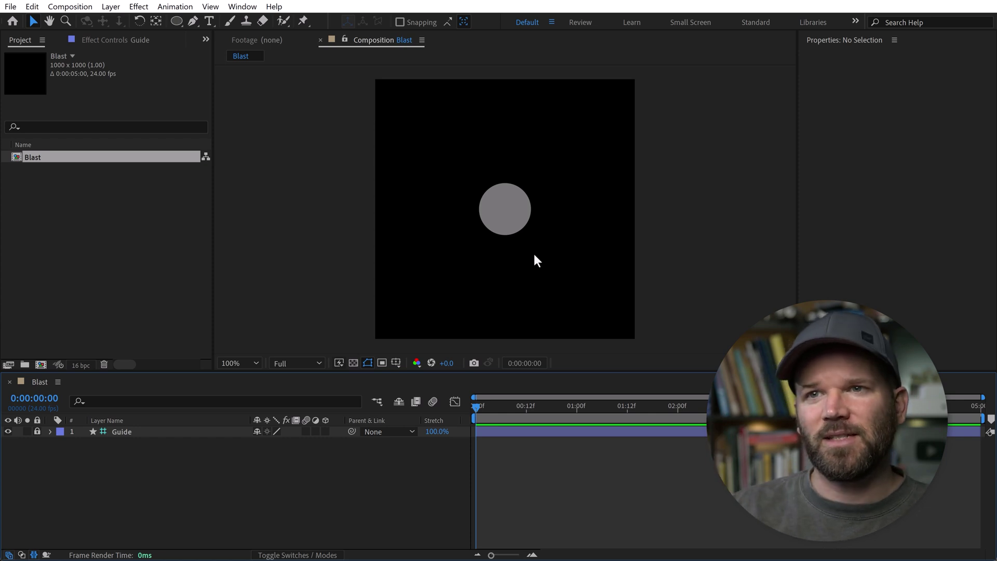
- Show the rulers and add a horizontal guide through the composition's center at position 500
click(210, 6)
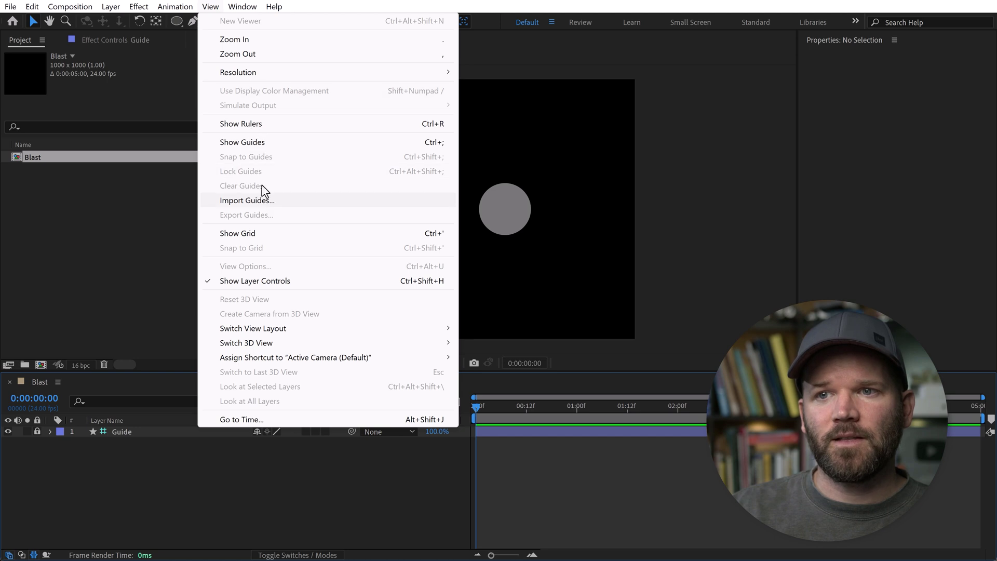
click(240, 123)
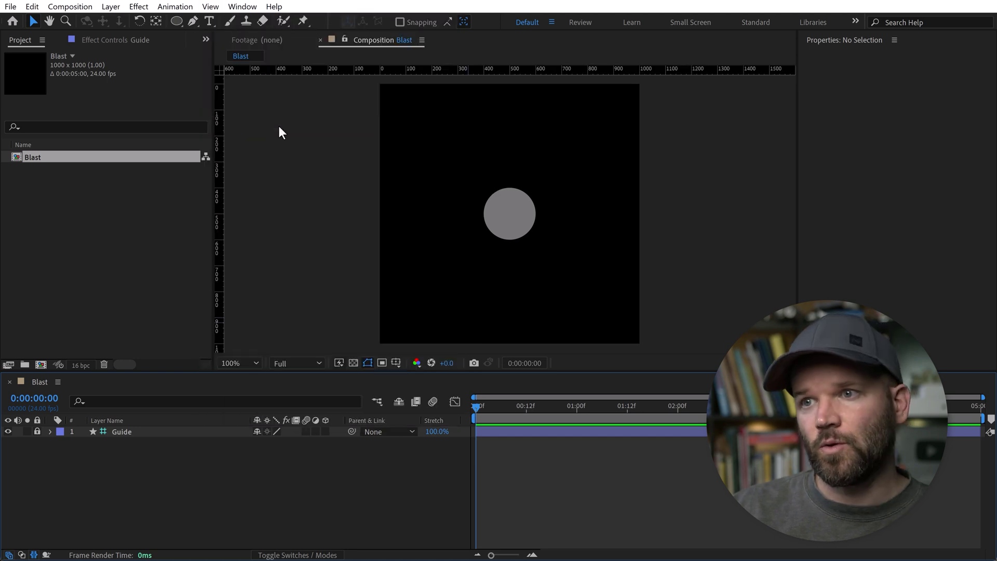
drag(568, 109, 587, 202)
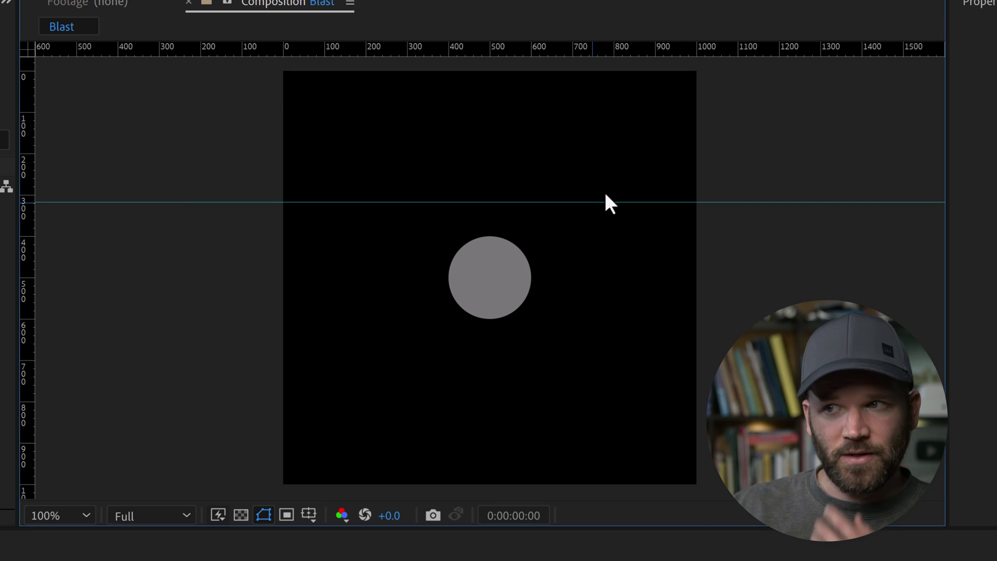
right_click(617, 201)
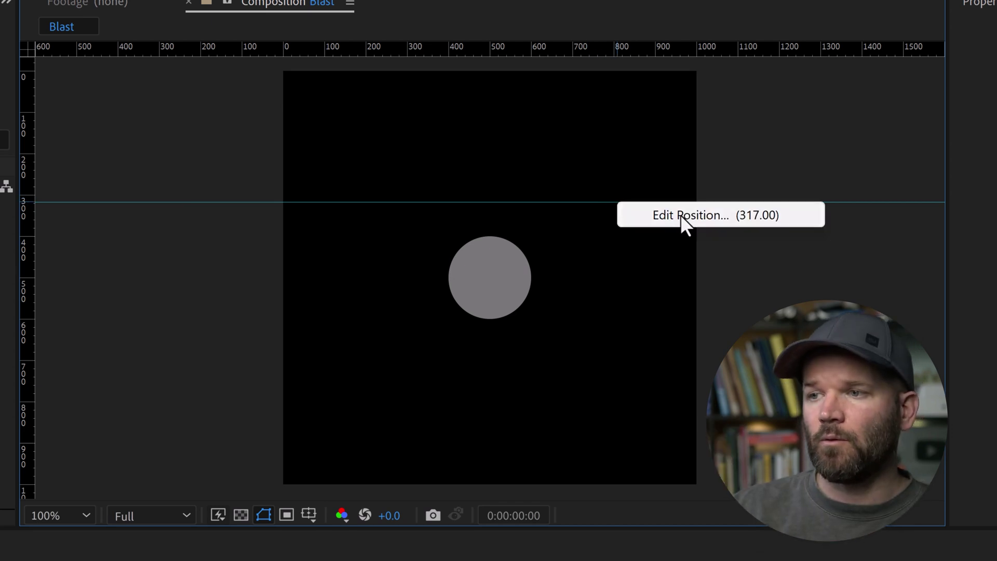
click(694, 212)
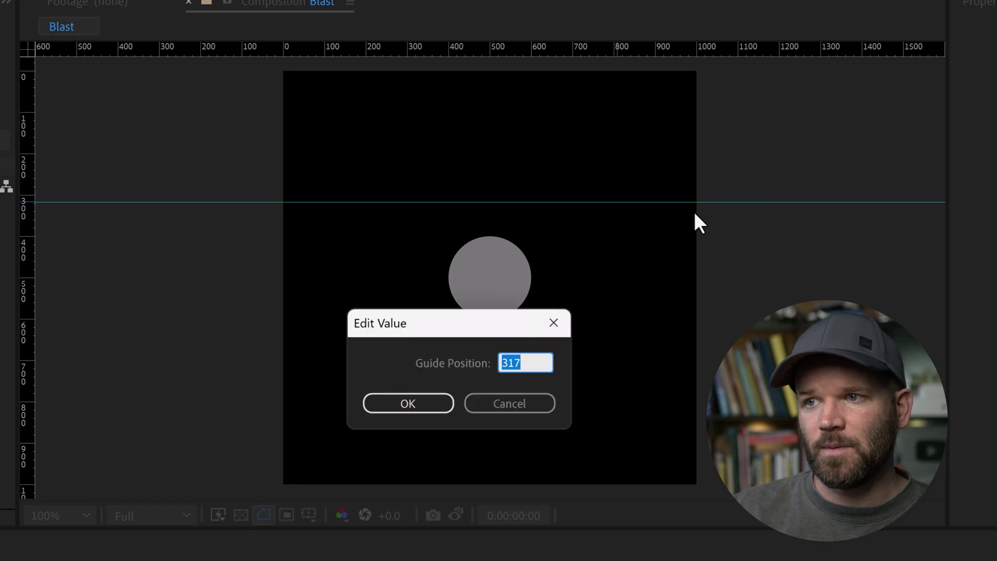
text(500)
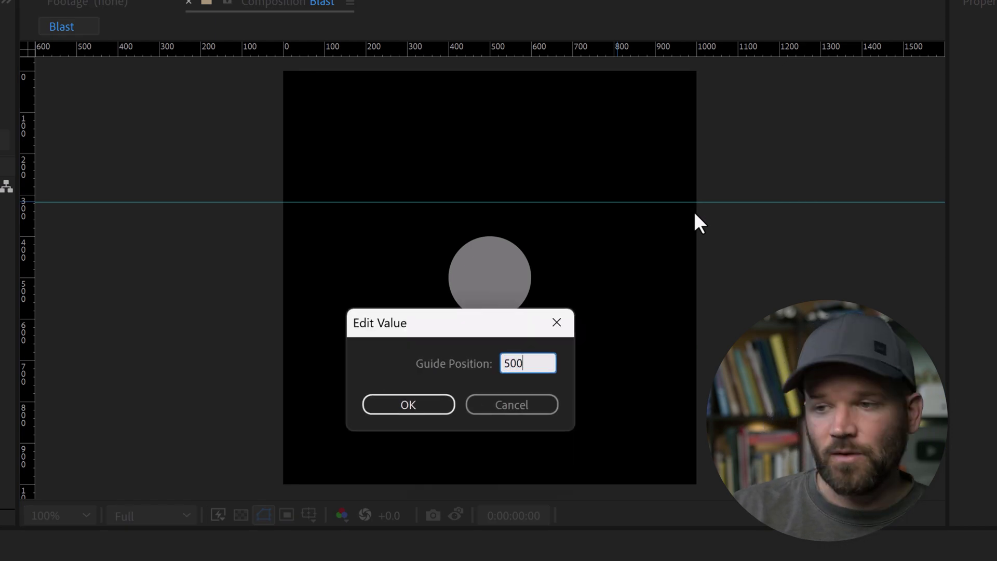
key(Return)
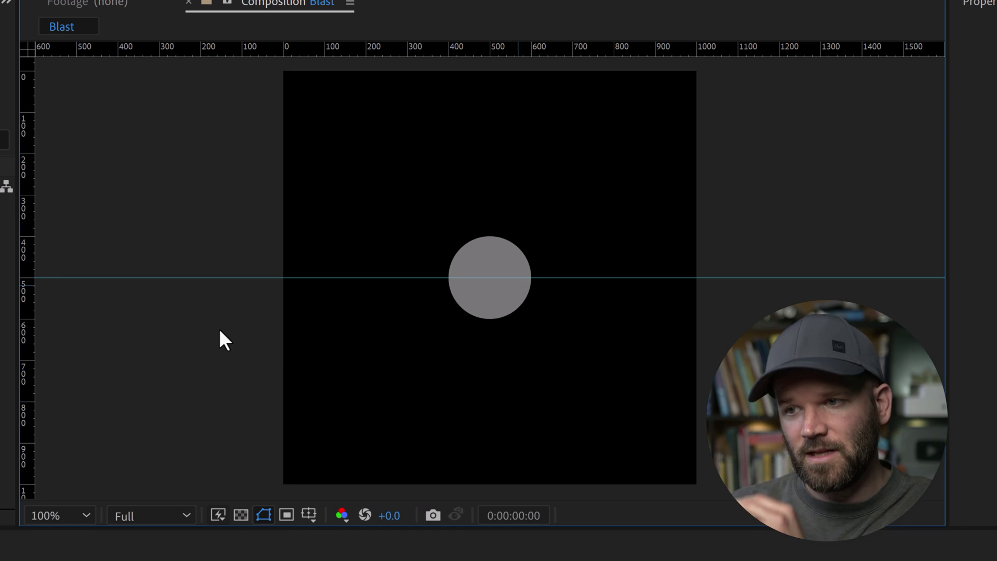
- Add a vertical guide through the composition's center at position 500
drag(32, 222, 354, 194)
right_click(354, 194)
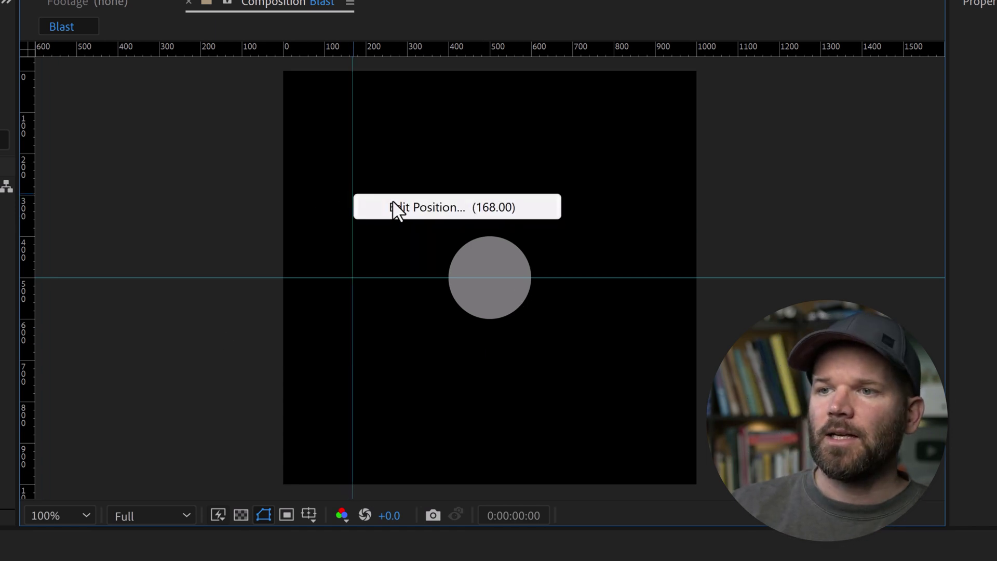
click(393, 205)
text(500)
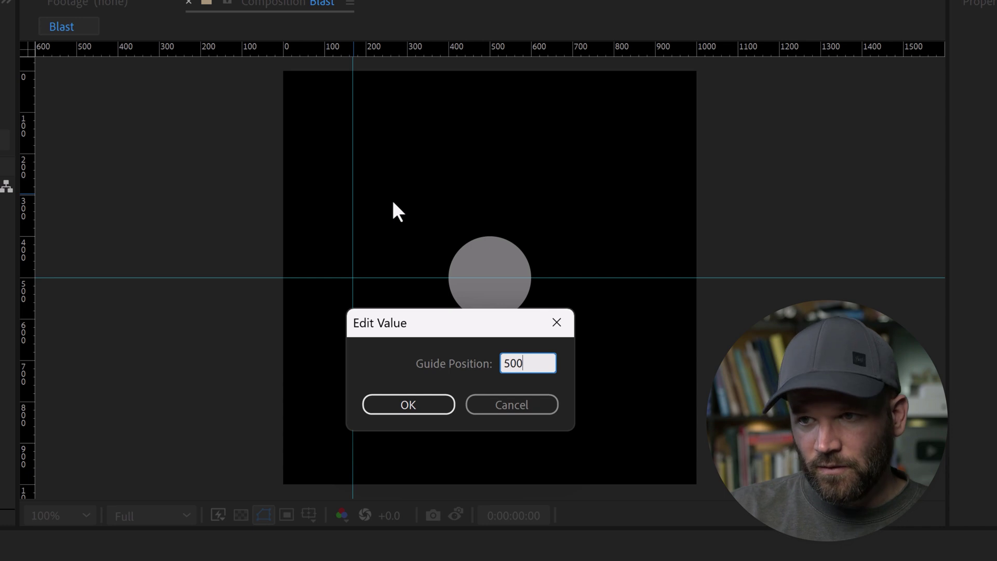
key(Return)
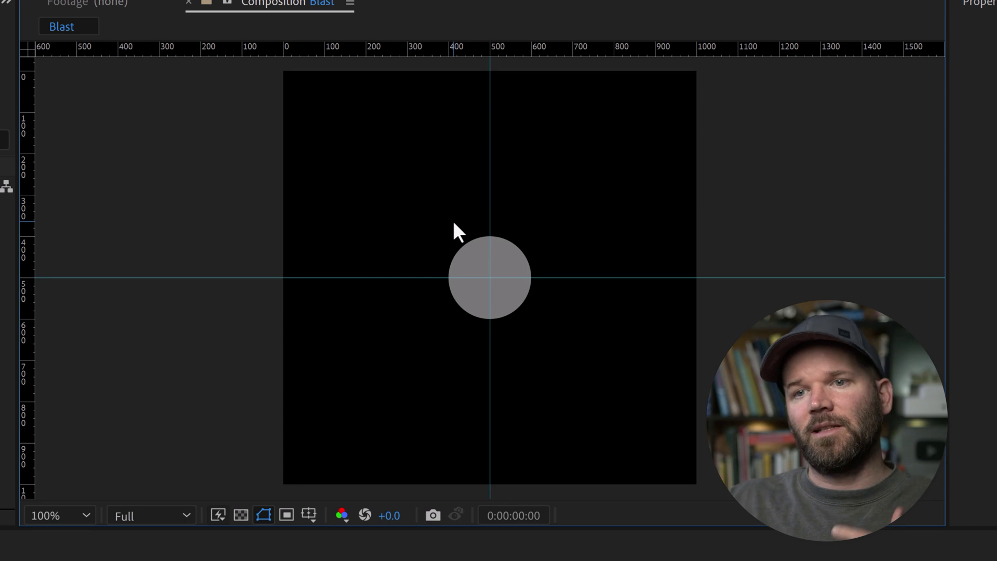
- Add a vertical guide along the circle's left edge at position 400
drag(30, 216, 360, 211)
click(391, 217)
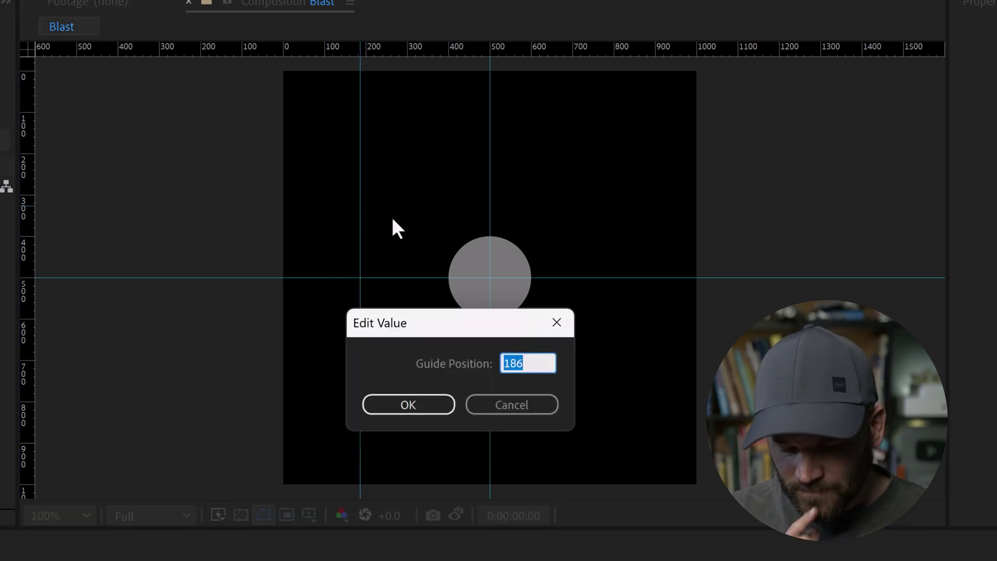
text(400)
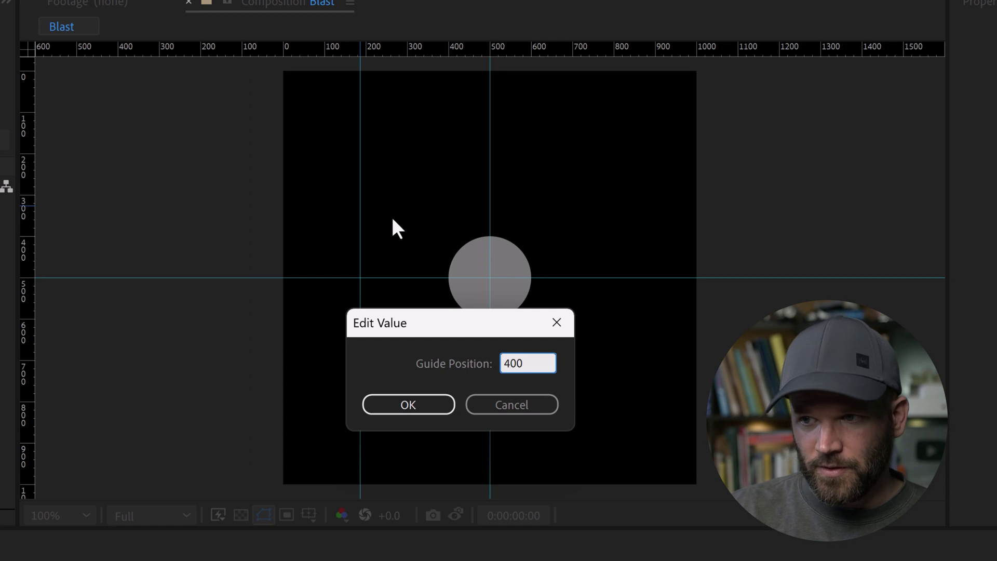
key(Return)
- Add a vertical guide along the circle's right edge at position 600 and lock all guides
drag(27, 214, 401, 212)
click(423, 223)
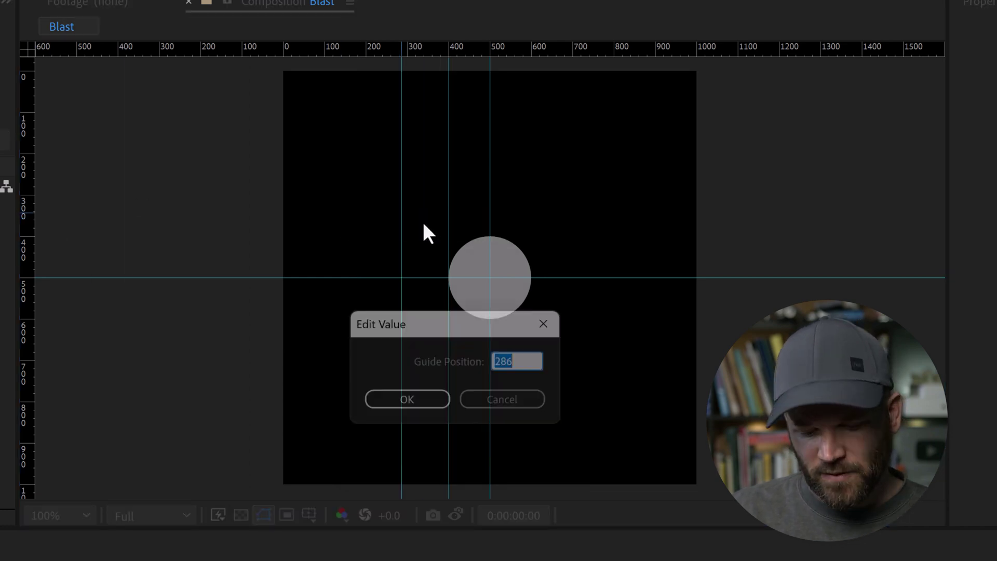
text(600)
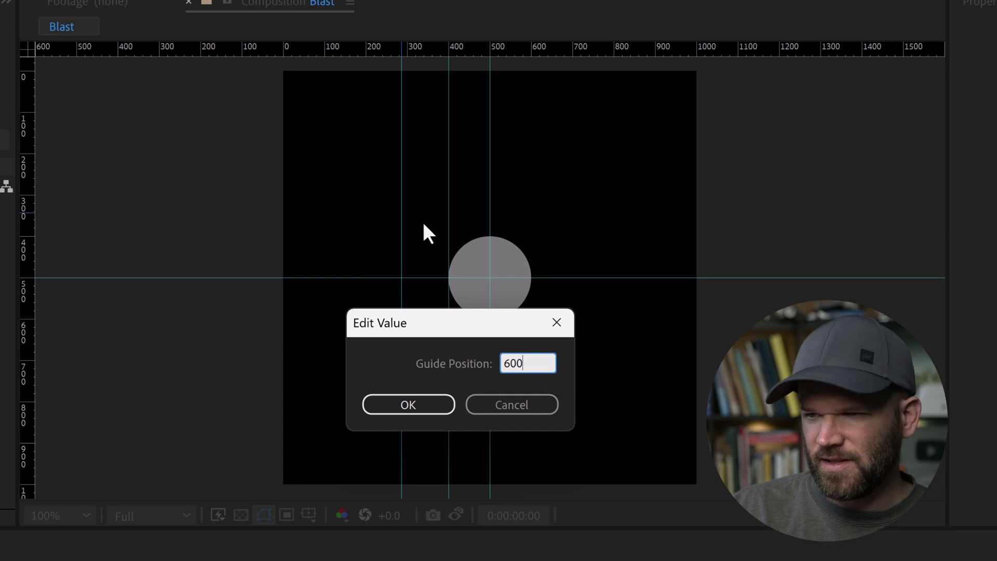
key(Return)
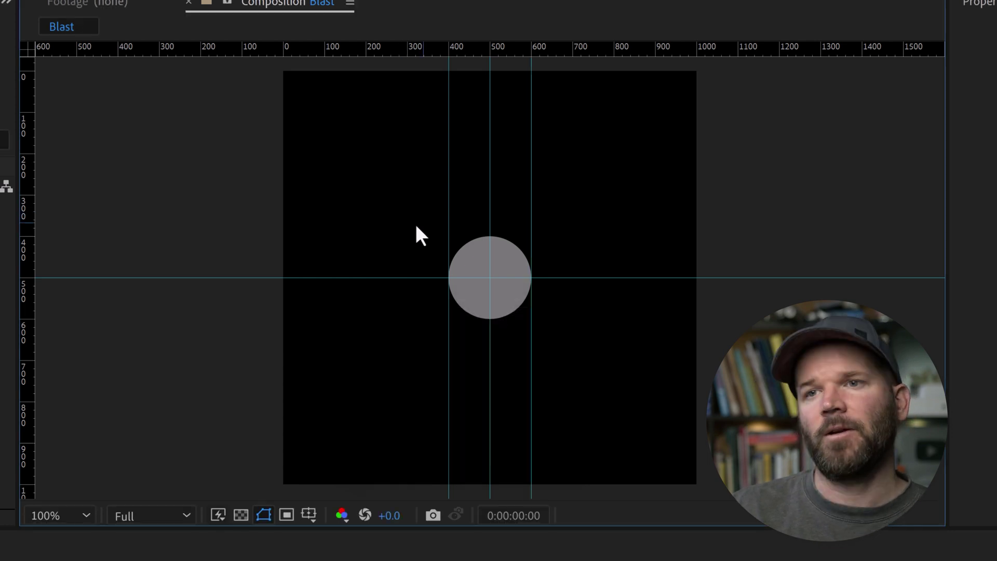
click(13, 0)
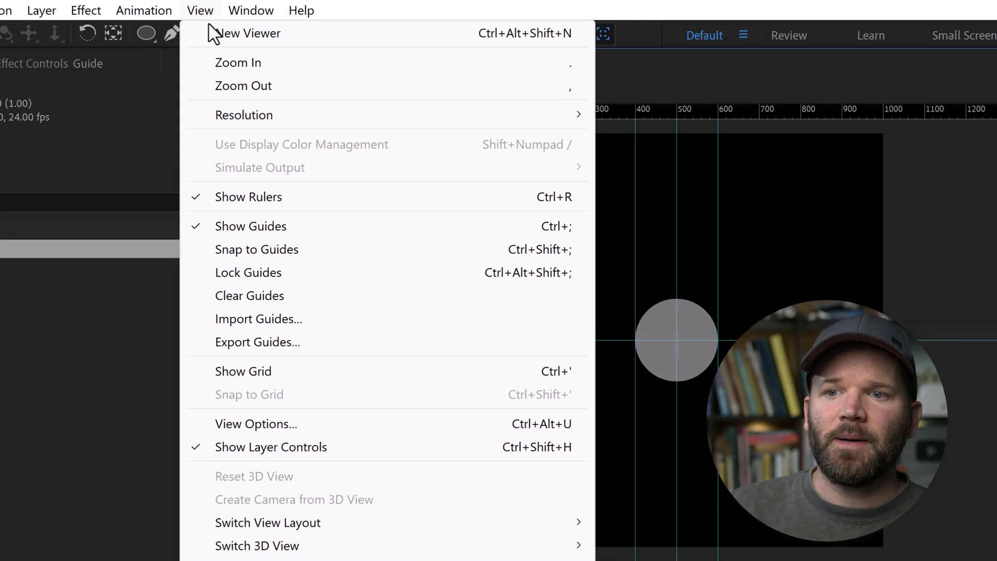
click(245, 273)
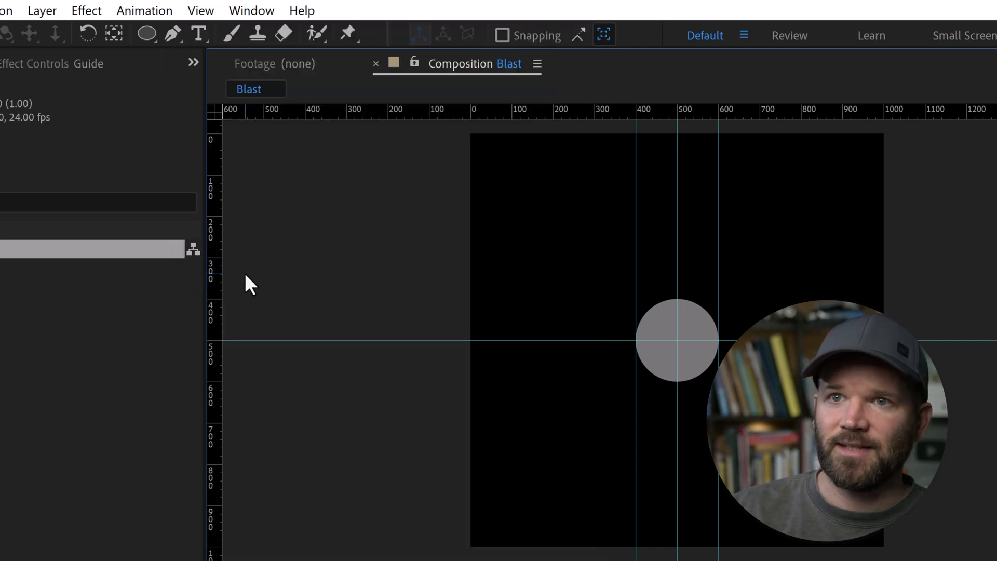
- Turn on Snap to Guides and activate the Pen tool with no layer selected
click(204, 10)
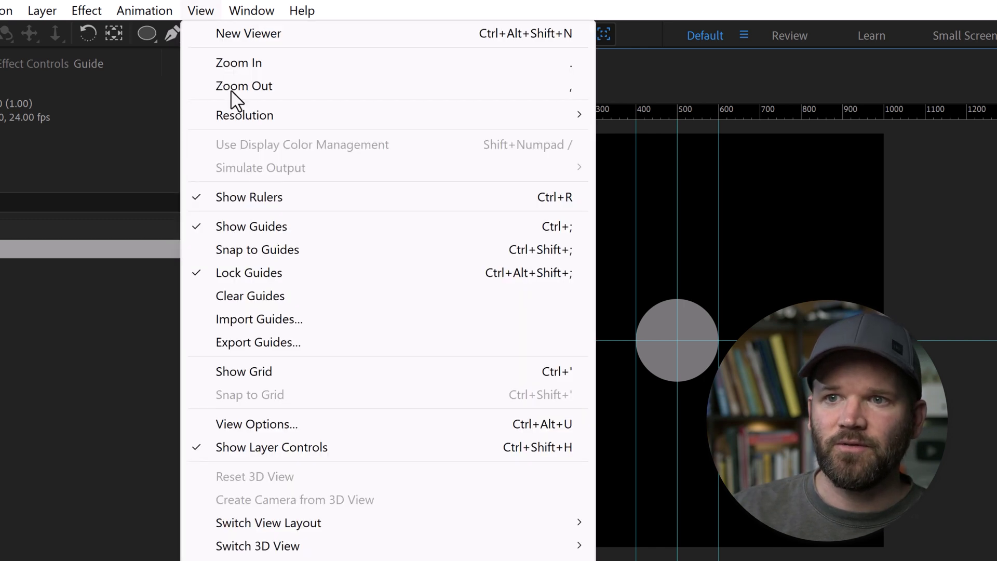
click(242, 250)
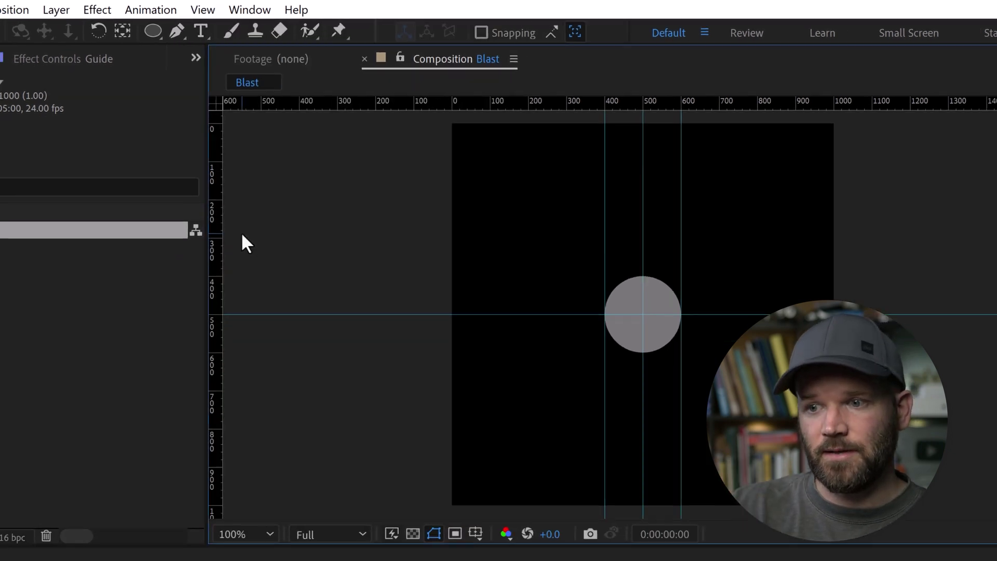
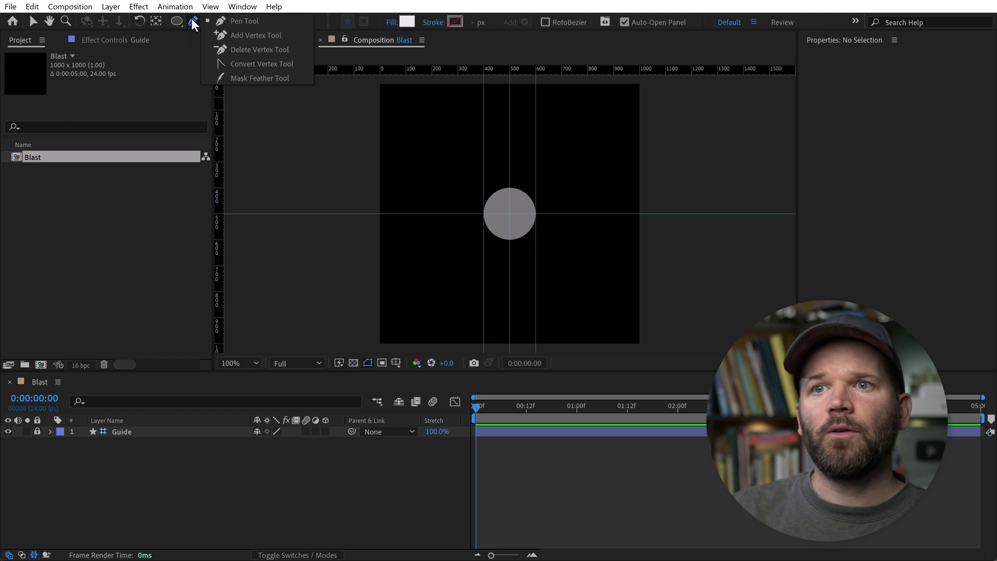
click(132, 485)
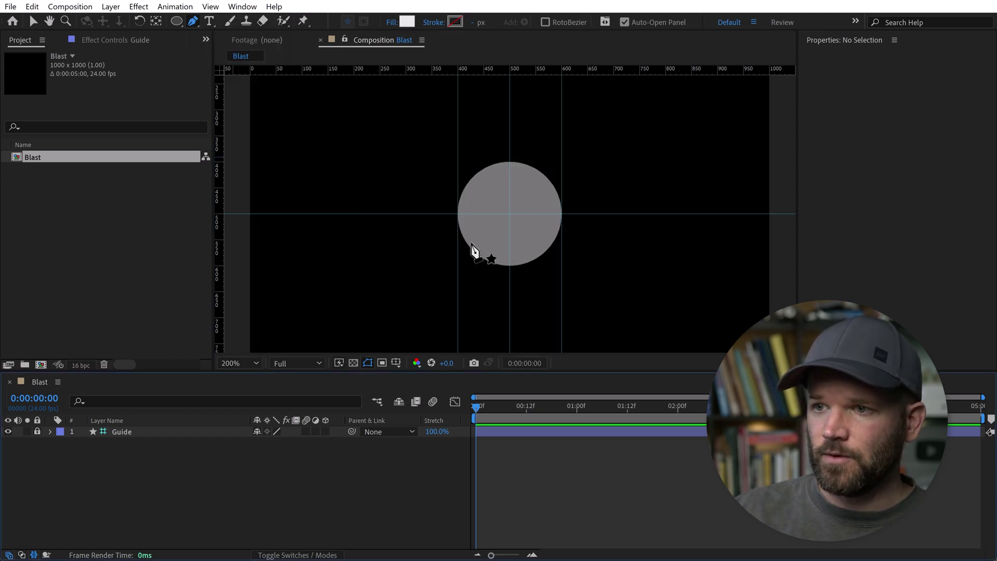
- Start a pen path at the circle's left edge on the horizontal guide and draw uneven spikes up its left side, the longest reaching about 280, 350
key(period)
key(h)
drag(494, 198, 495, 265)
key(g)
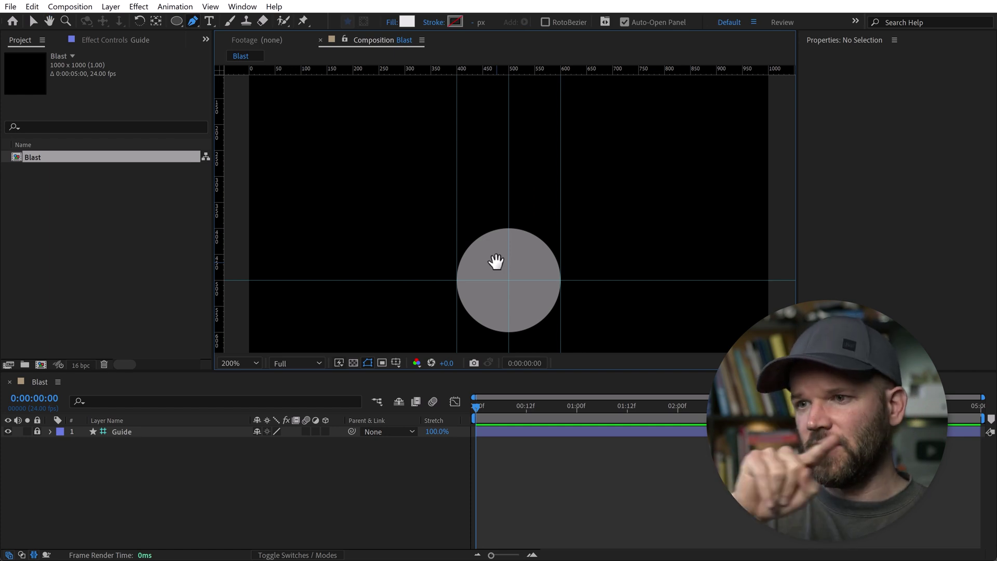
click(450, 279)
click(434, 262)
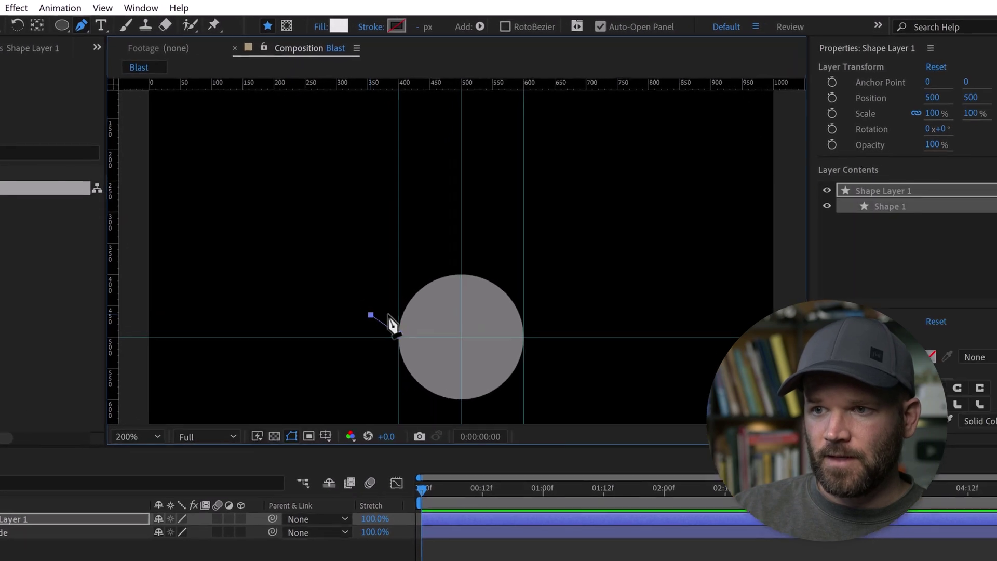
click(452, 262)
click(317, 248)
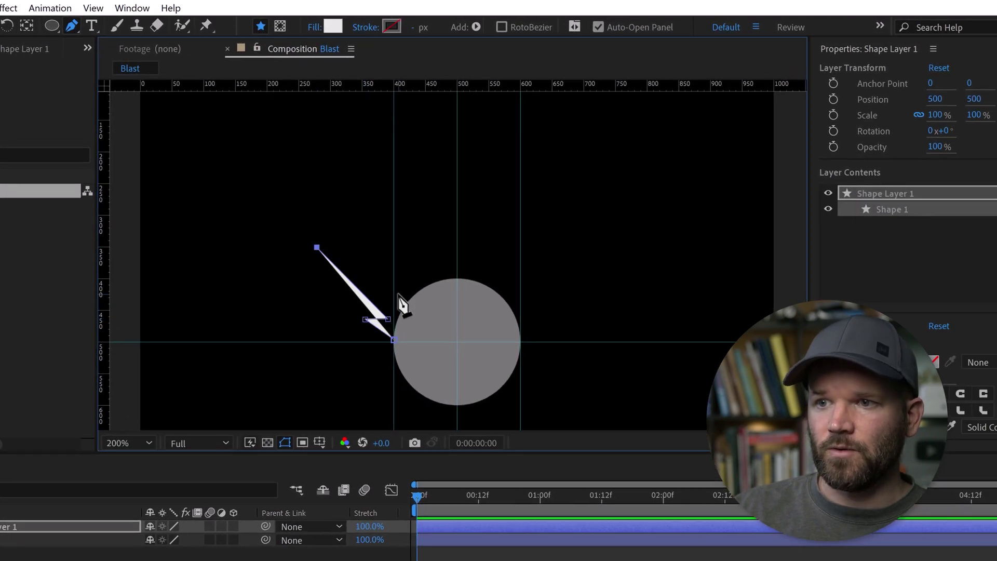
drag(399, 295, 389, 264)
click(415, 279)
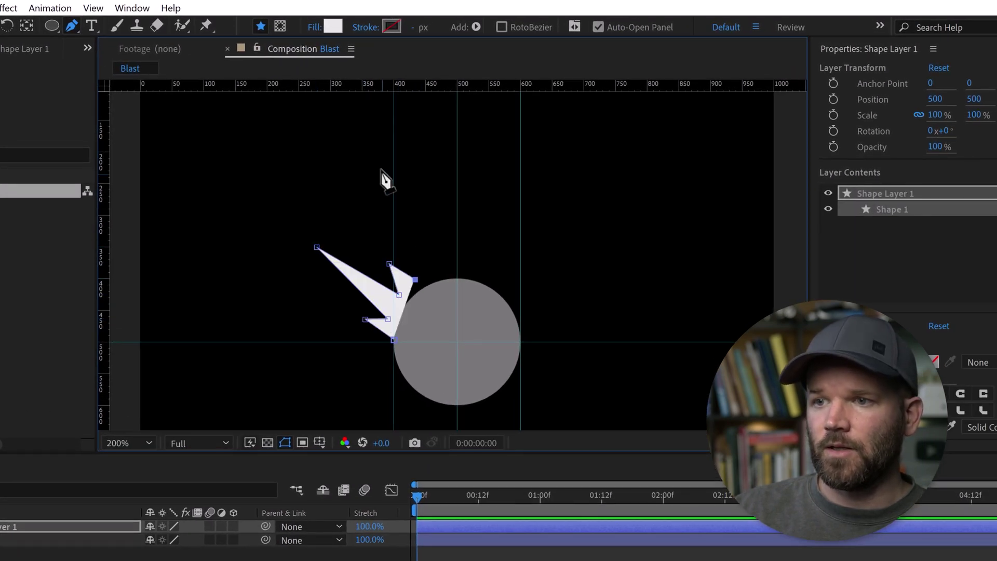
- Continue the pen path over the circle with tall and short spikes, the tallest tip at about 590, 130, ending below the long right spike
drag(382, 170, 513, 108)
click(440, 230)
click(505, 246)
click(538, 238)
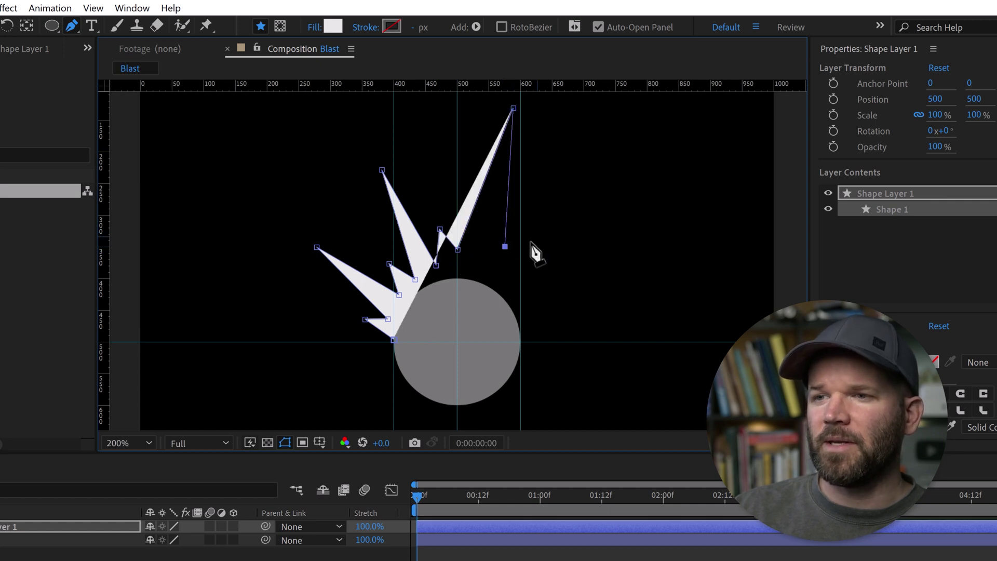
click(513, 273)
click(579, 258)
click(538, 300)
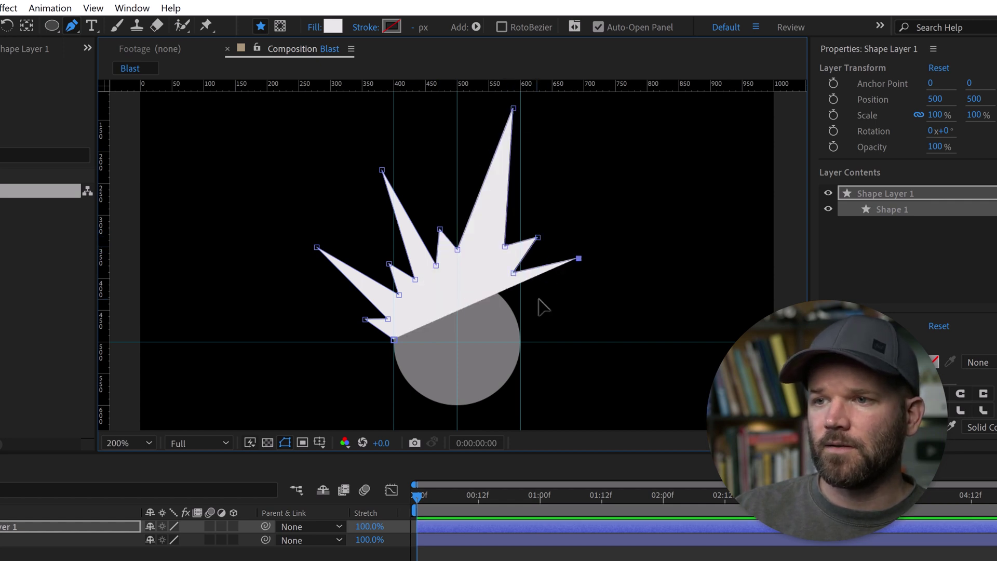
- Add two short spikes down the right side, place a vertex at the circle's right edge, and close the path at its starting vertex
click(561, 308)
click(543, 324)
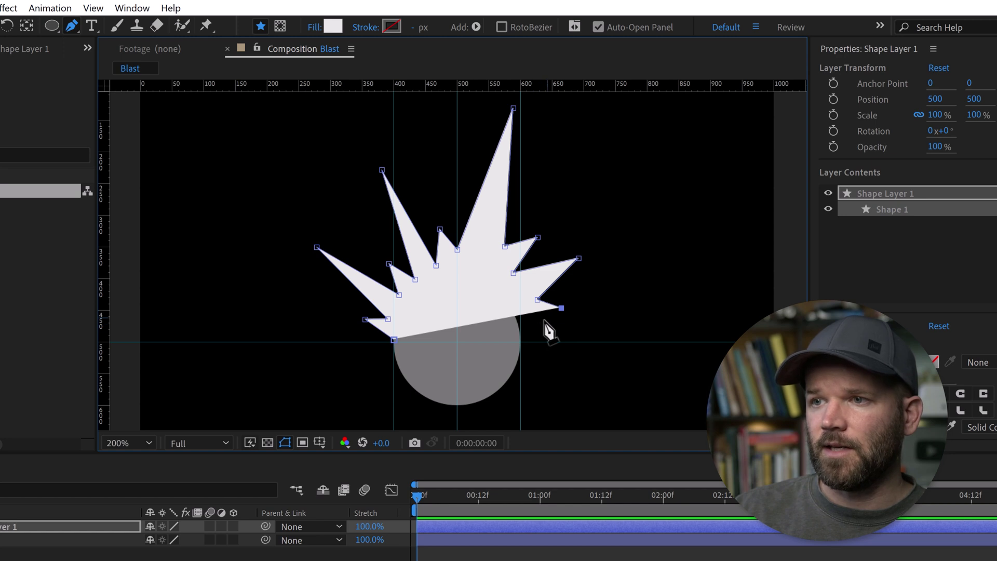
click(559, 328)
click(522, 342)
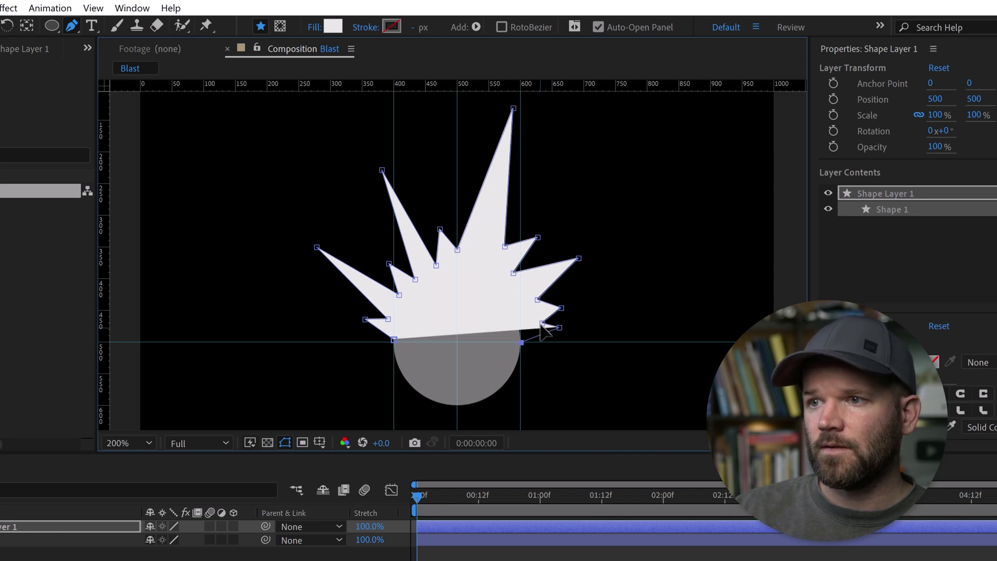
click(394, 340)
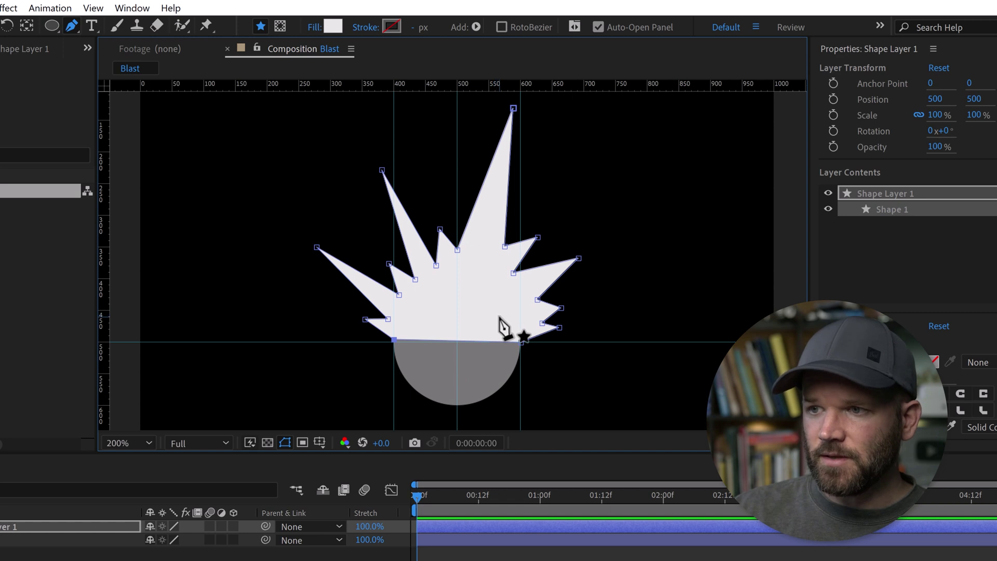
- Reshape the two lowest right spikes by pulling their inner vertices onto the 600 guide and shortening their tips
key(.)
drag(503, 330, 498, 252)
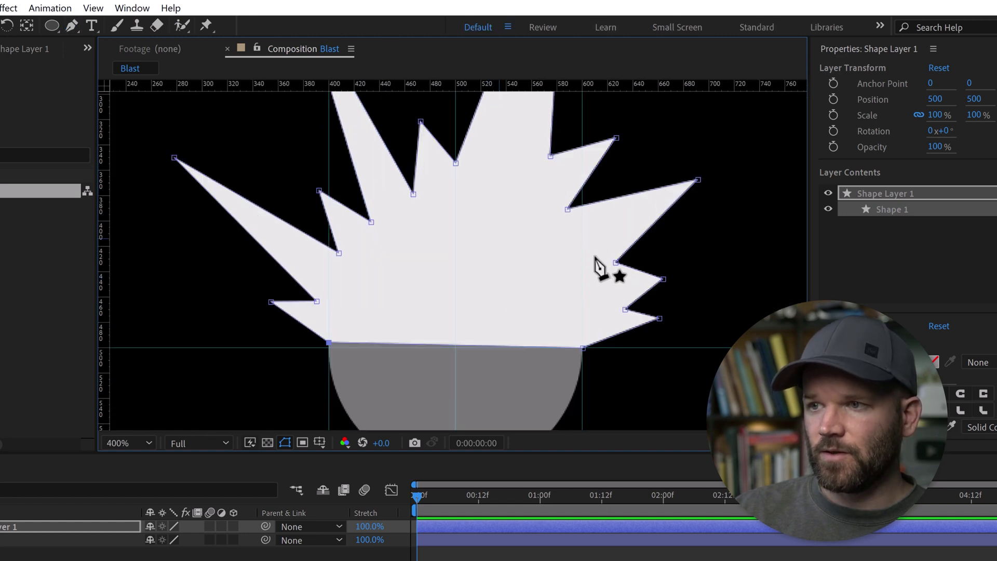
drag(616, 263, 583, 266)
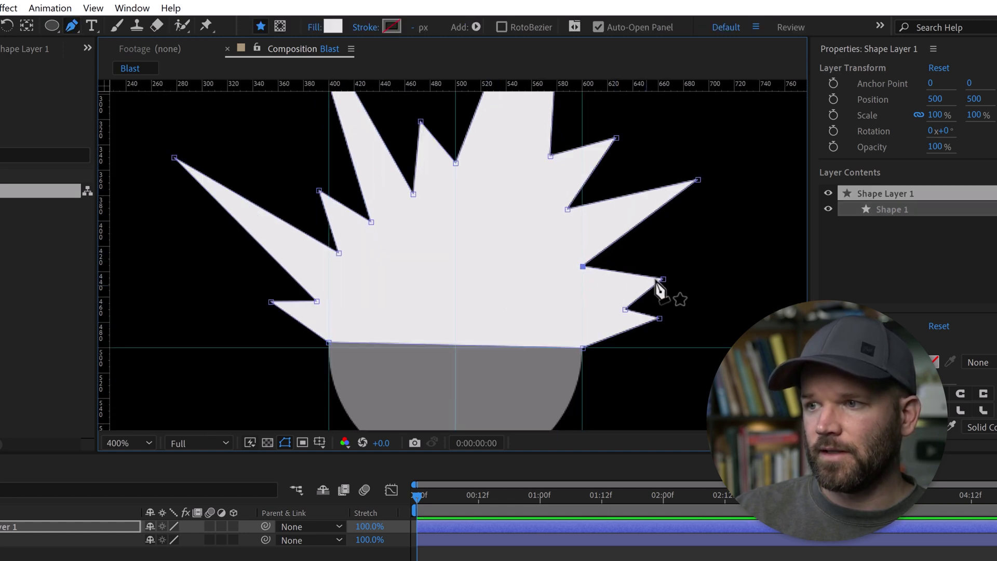
drag(664, 280, 583, 302)
drag(660, 319, 638, 321)
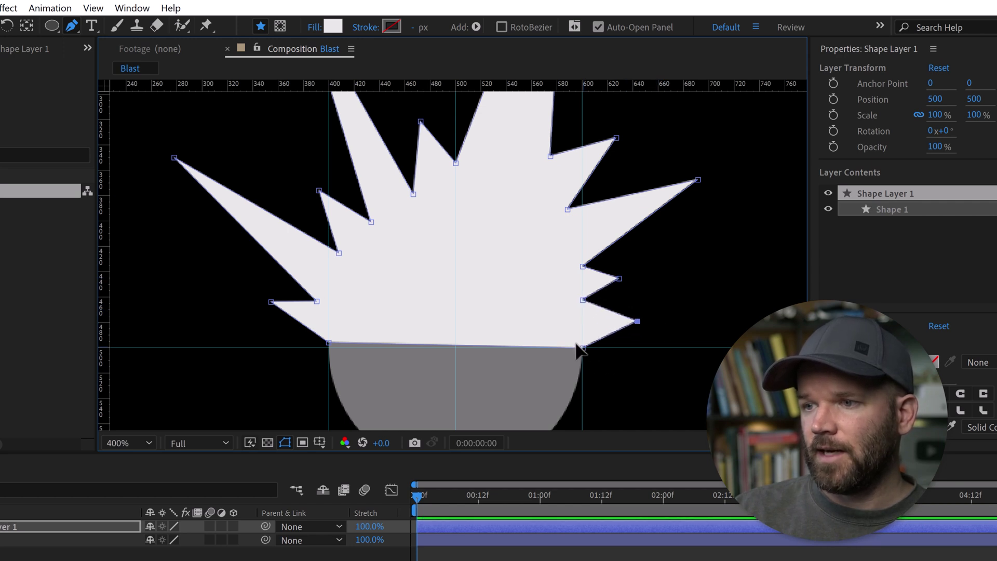
- Snap the shape's two base corners to where the horizontal guide crosses the 400 and 600 guides, then deselect the shape
mouse_move(583, 347)
mouse_down()
mouse_move(570, 343)
mouse_move(583, 349)
mouse_up()
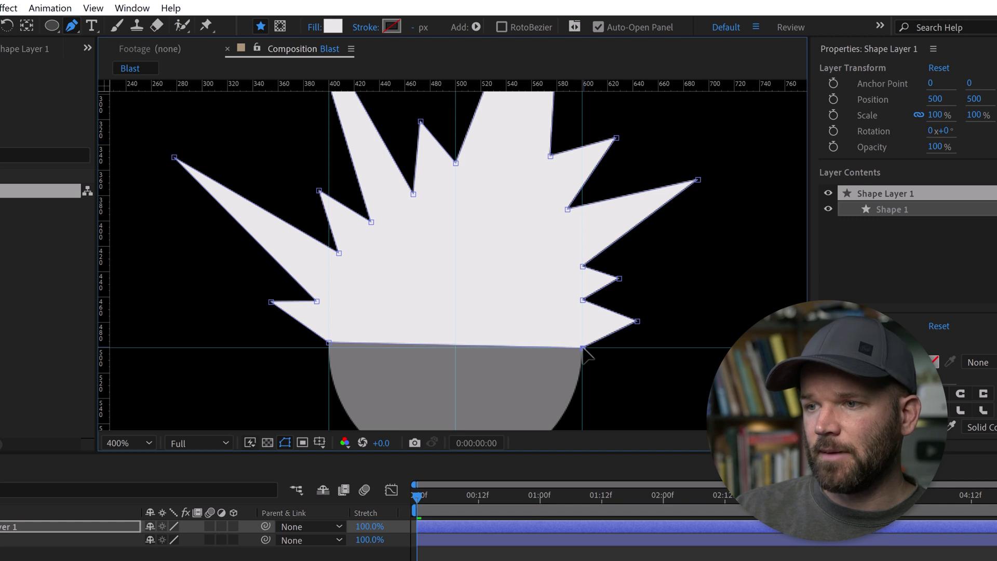
drag(329, 344, 335, 349)
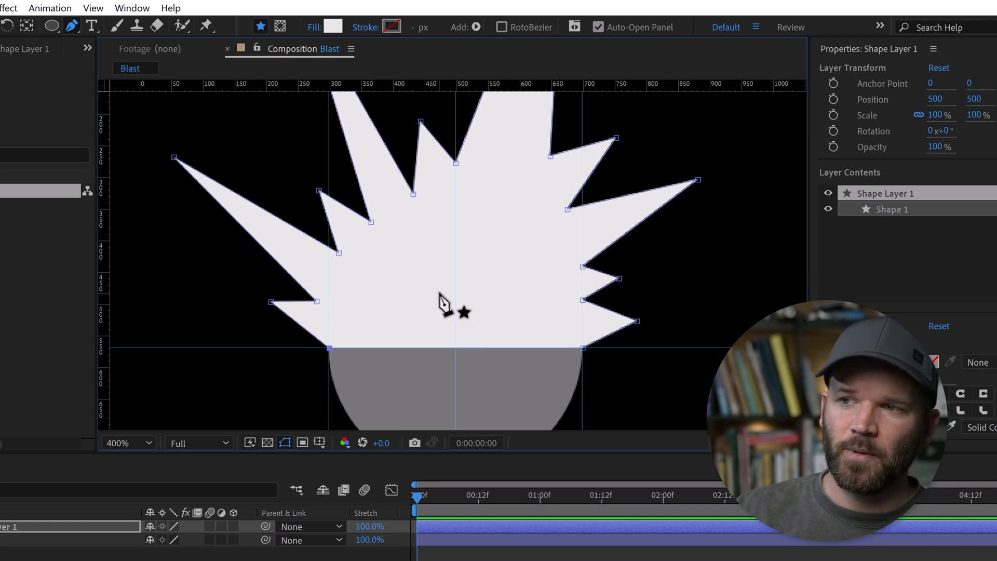
key(comma)
drag(434, 296, 456, 312)
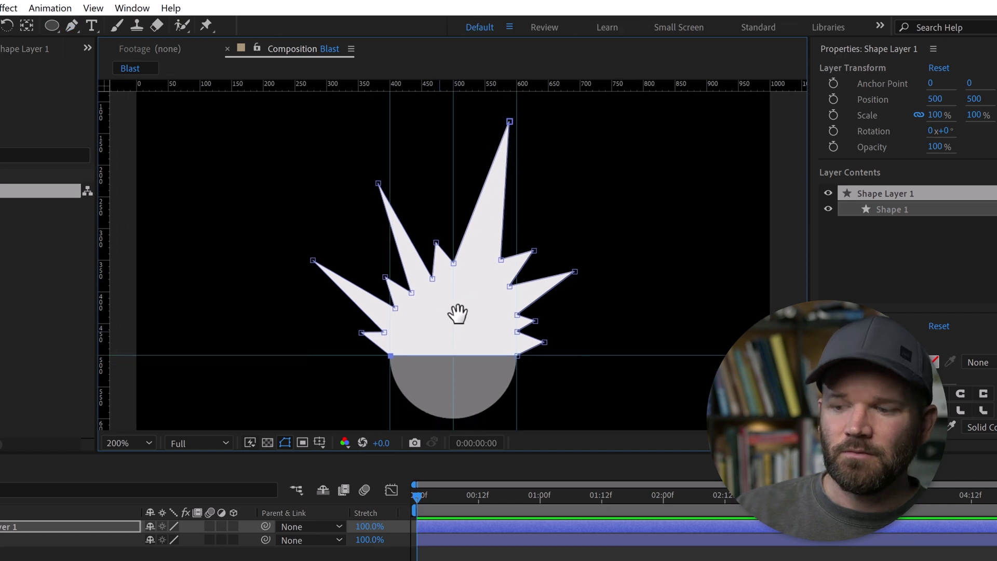
key(comma)
click(210, 556)
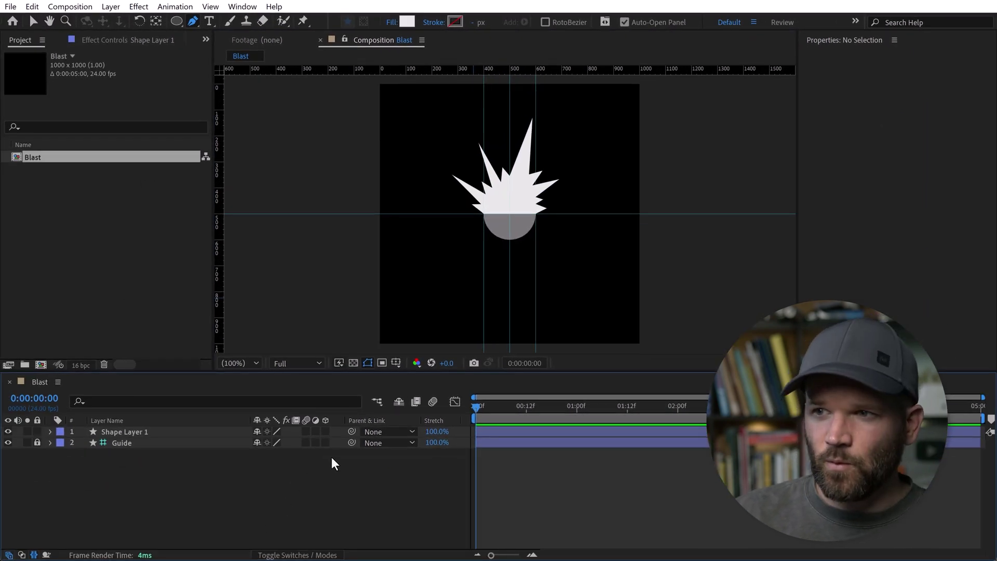
- Rename the spiky shape layer as Blast
click(120, 430)
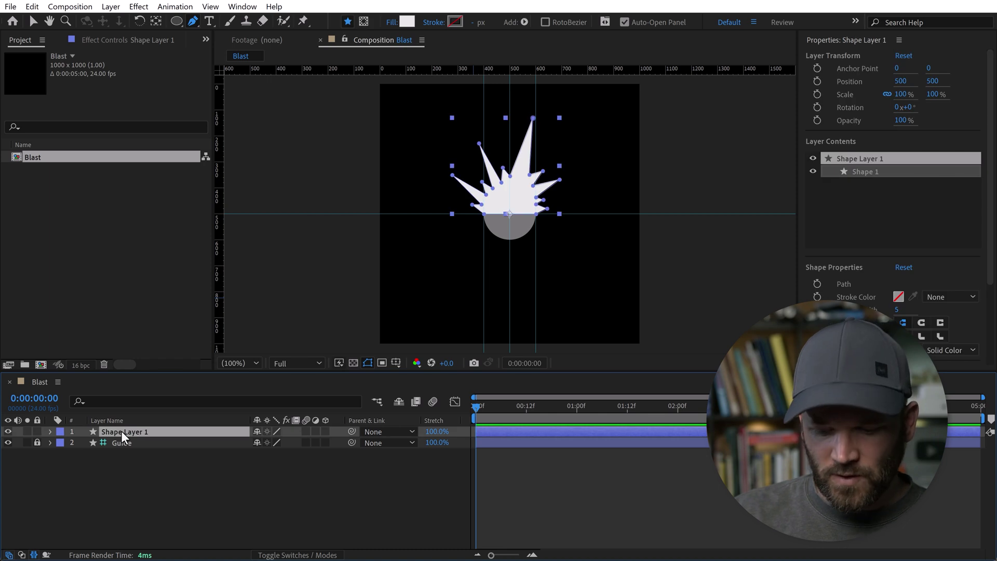
key(Return)
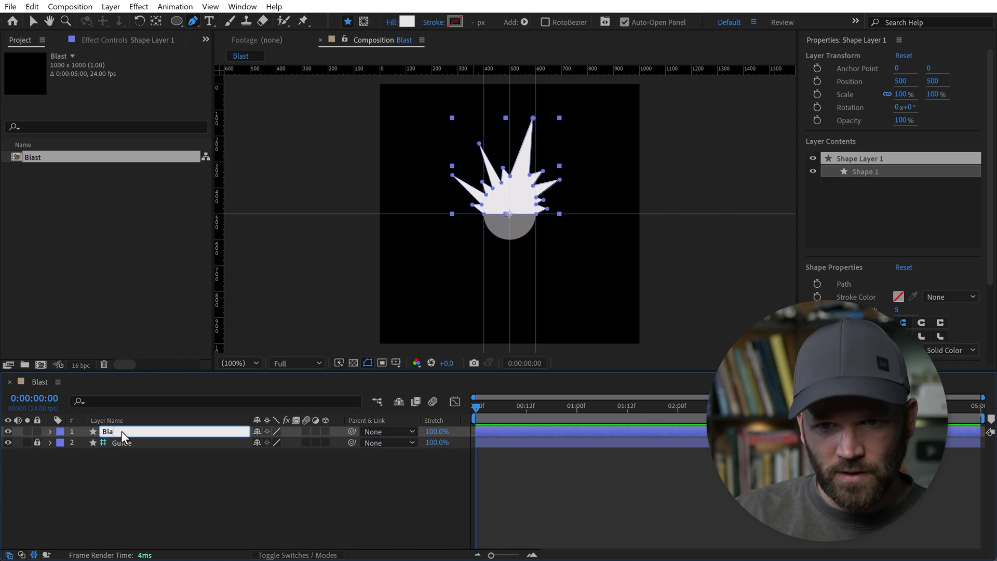
text(Blast)
key(Return)
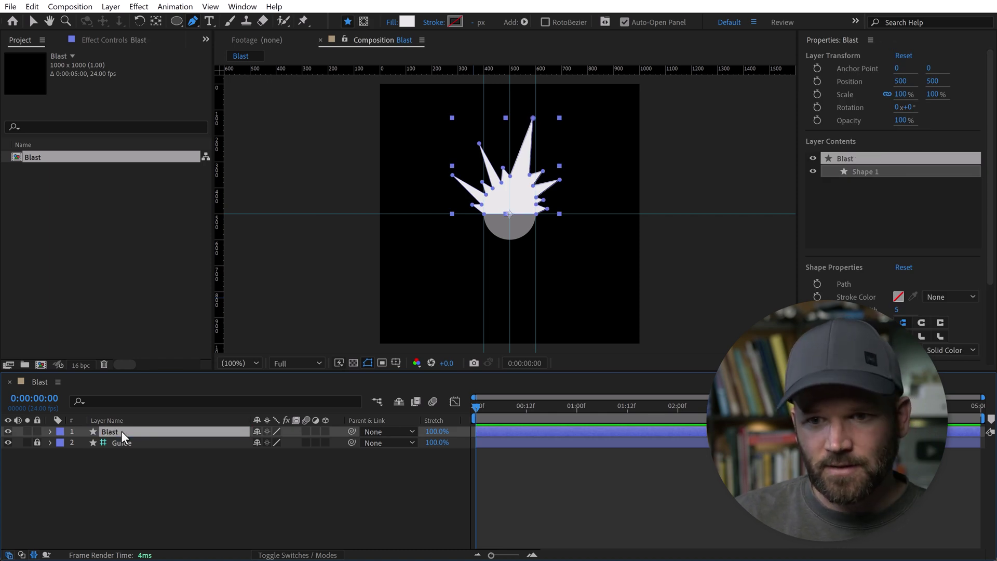
click(196, 480)
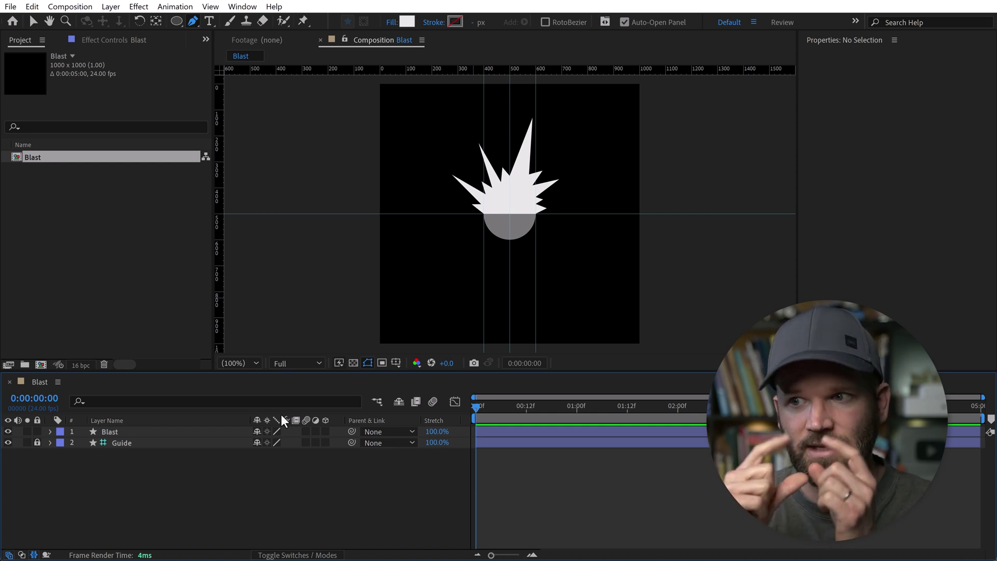
- Expand the Blast layer's contents down to the Shape 1 properties and hide the Guide layer
click(50, 432)
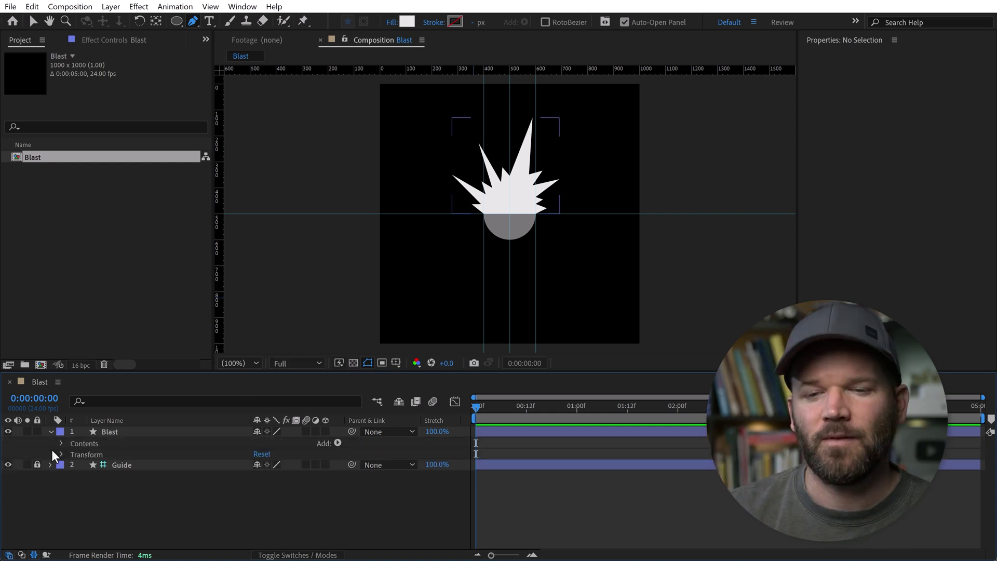
click(59, 443)
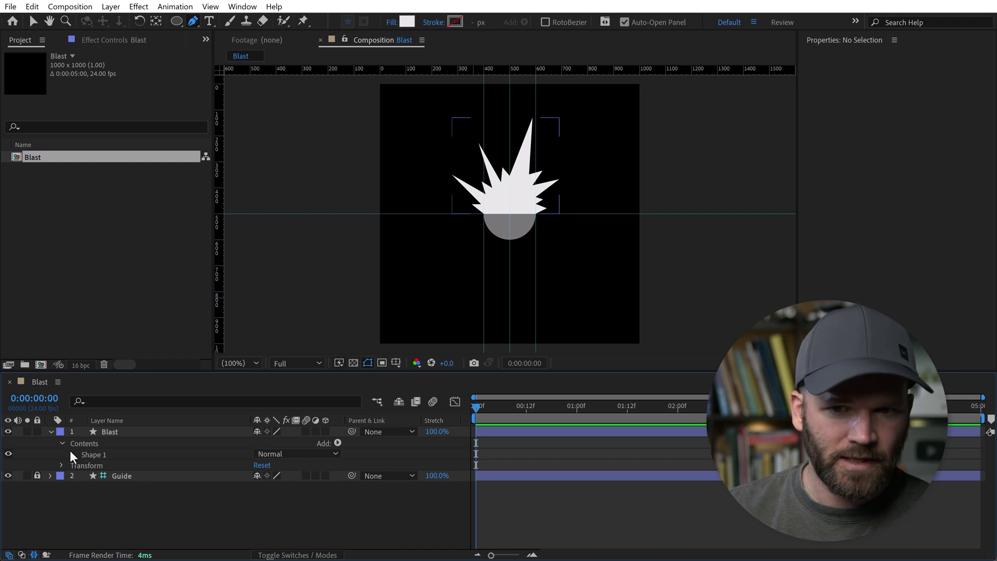
click(73, 455)
key(period)
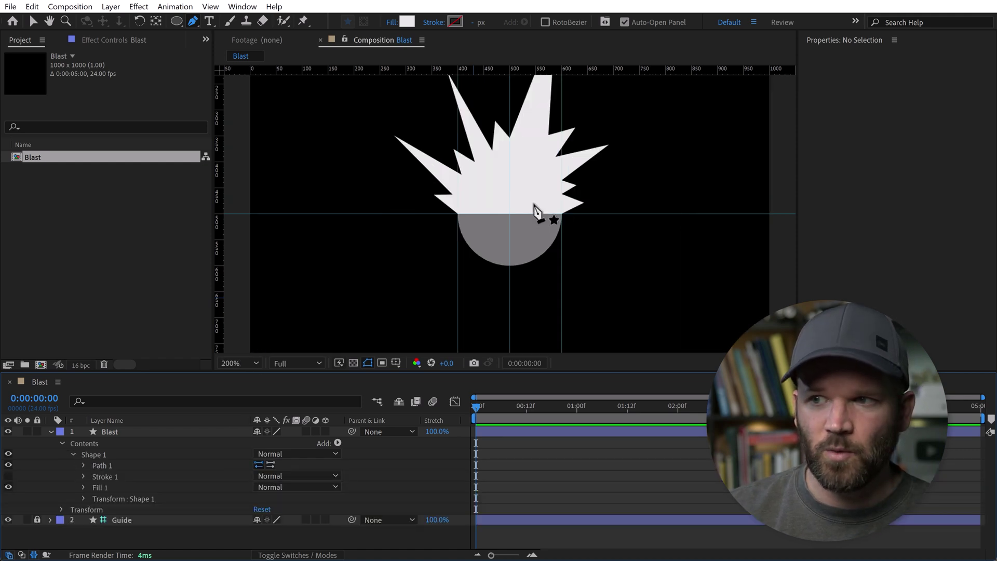
drag(525, 187, 568, 217)
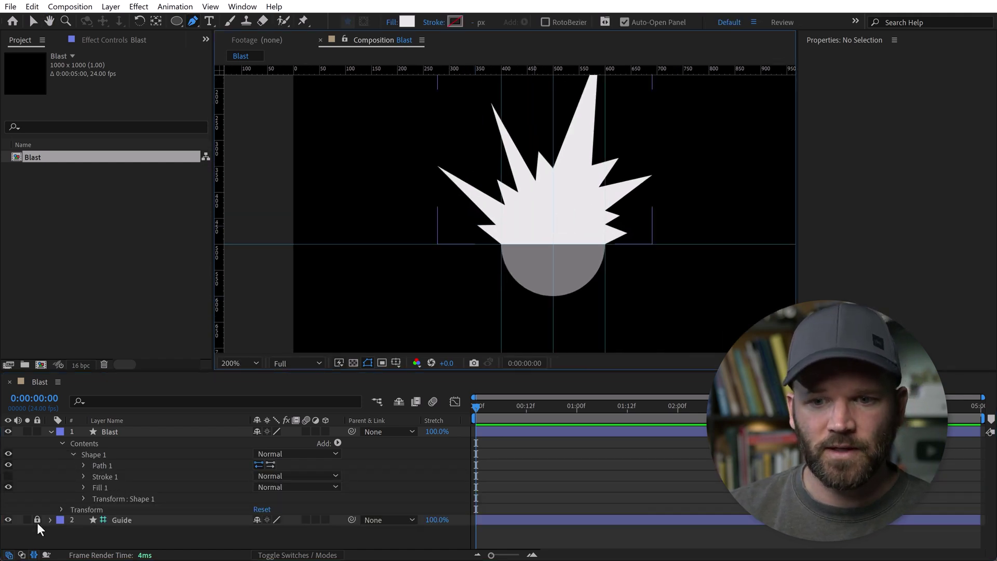
click(8, 520)
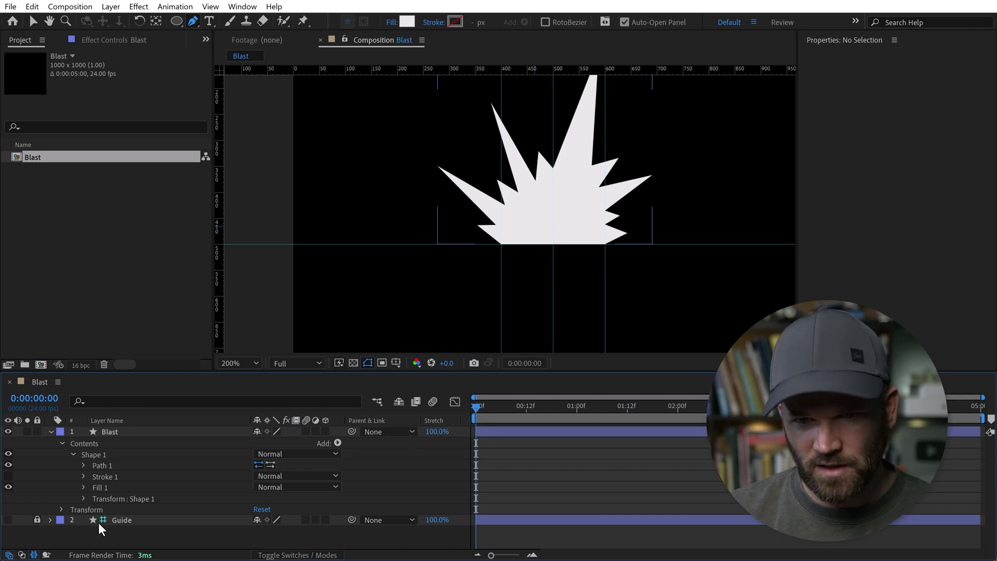
- Rename the Shape 1 group inside the Blast layer as Outer Blast
key(v)
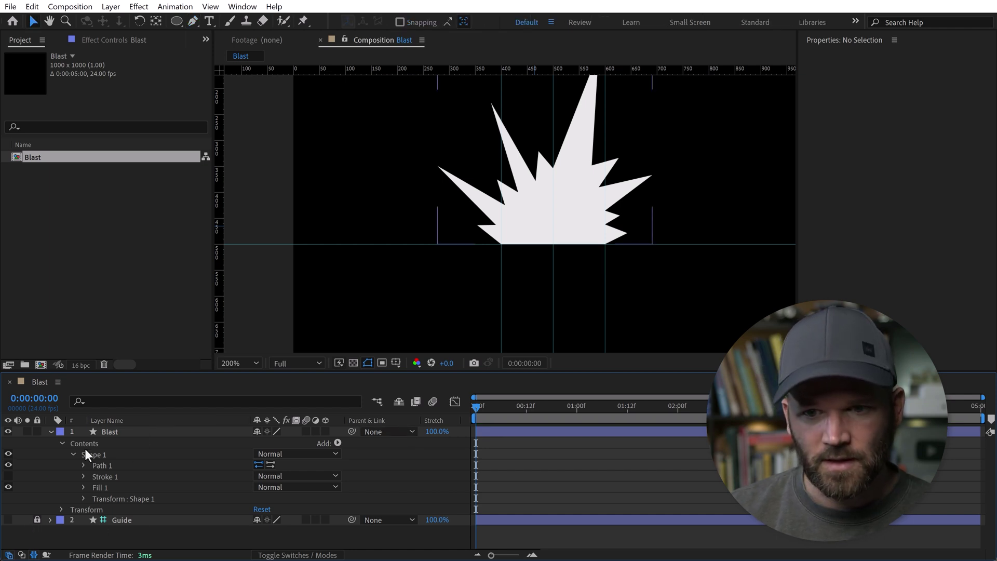
click(73, 454)
click(92, 454)
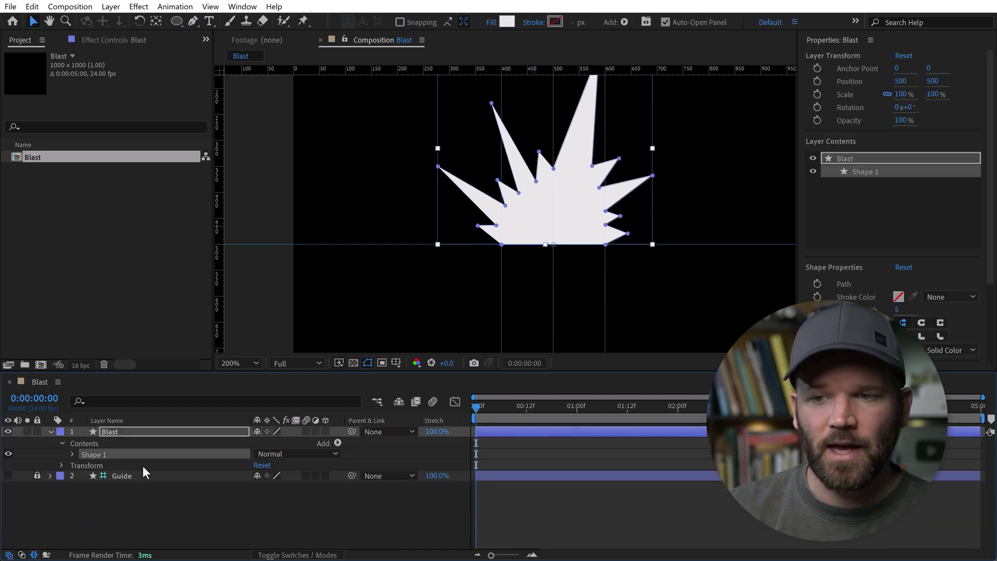
click(73, 455)
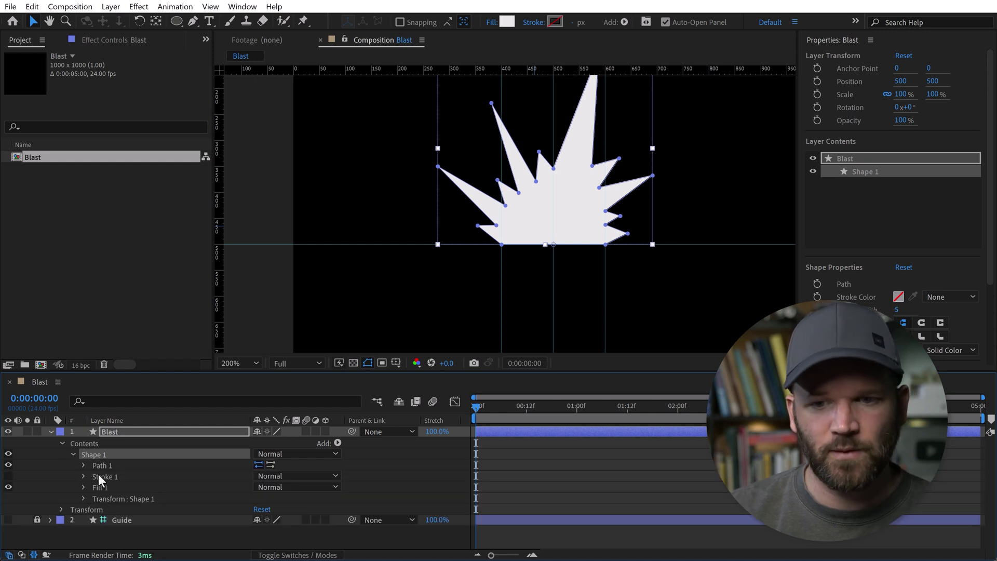
click(72, 455)
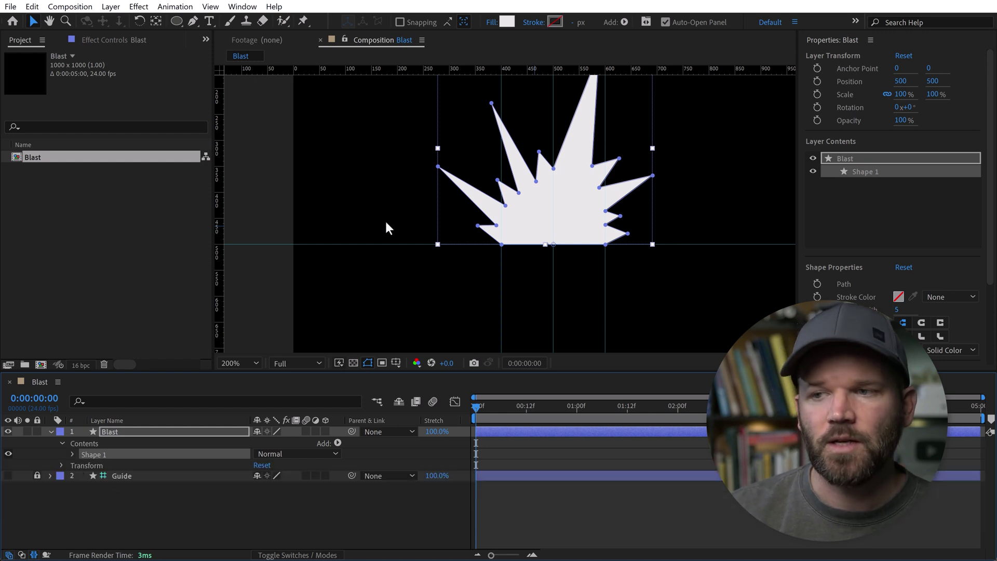
key(h)
drag(546, 161, 515, 224)
key(v)
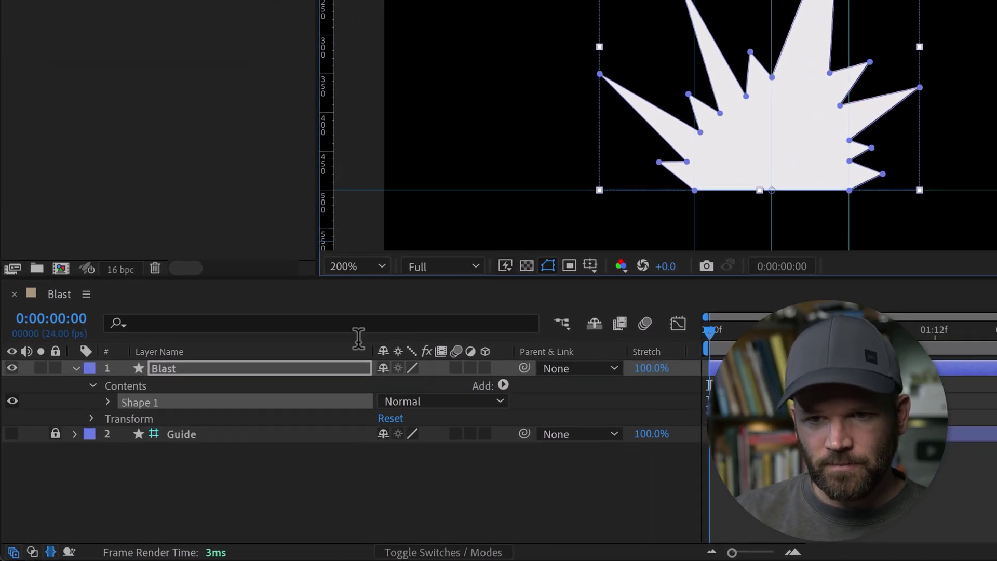
key(Return)
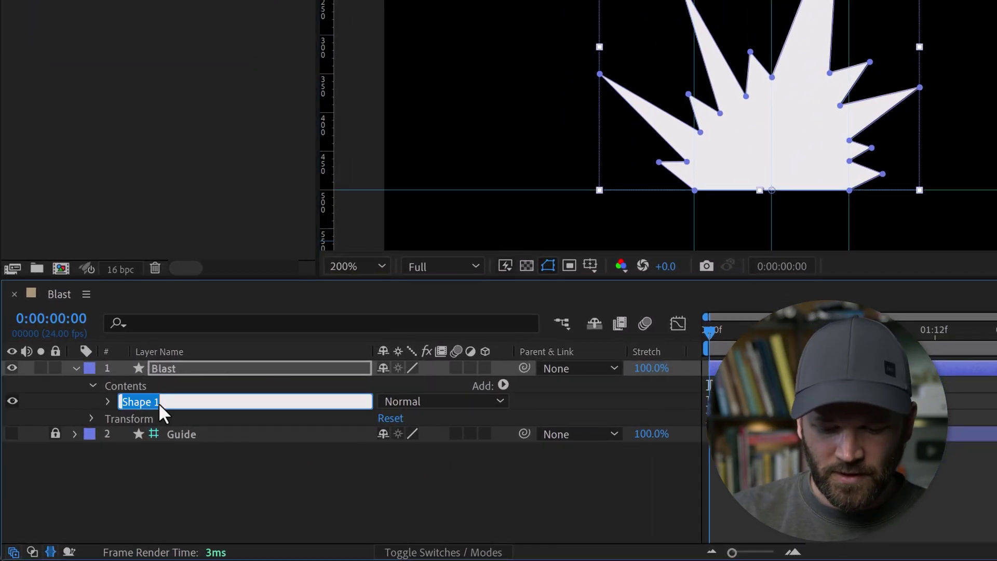
text(Outer Blast)
key(Return)
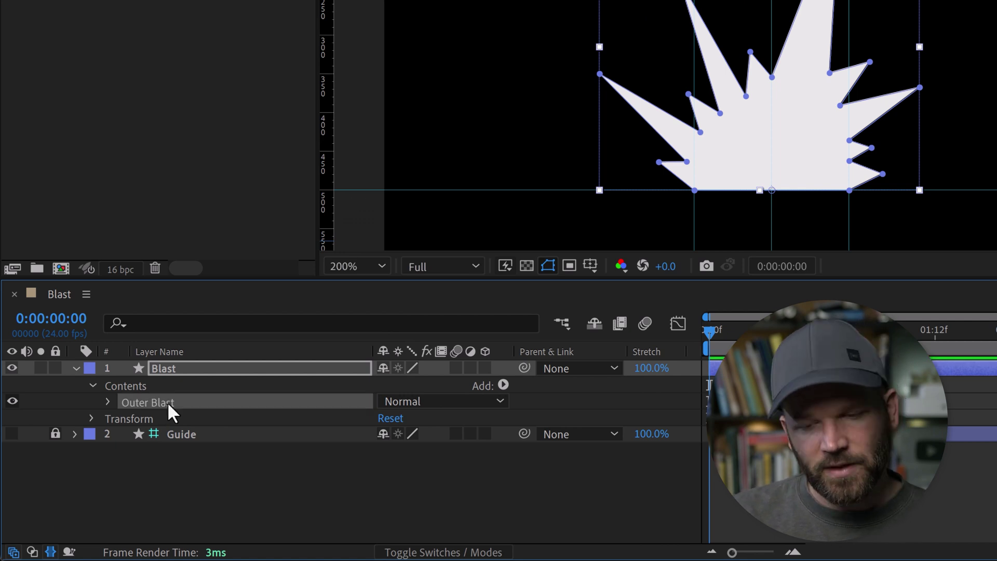
- Duplicate the Outer Blast group and rename the copy as Inner Blast
key(ctrl+d)
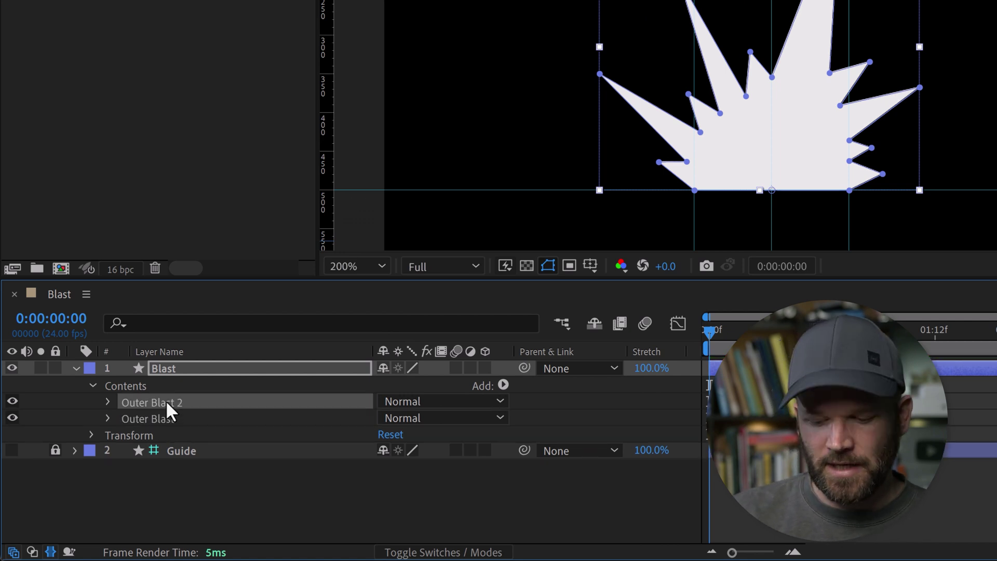
key(Return)
text(Inne)
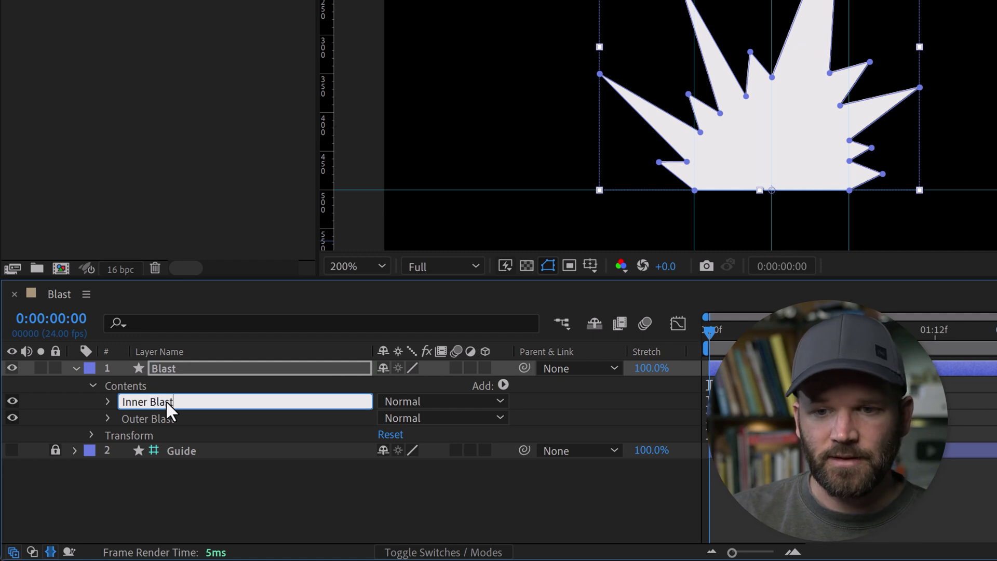
key(Return)
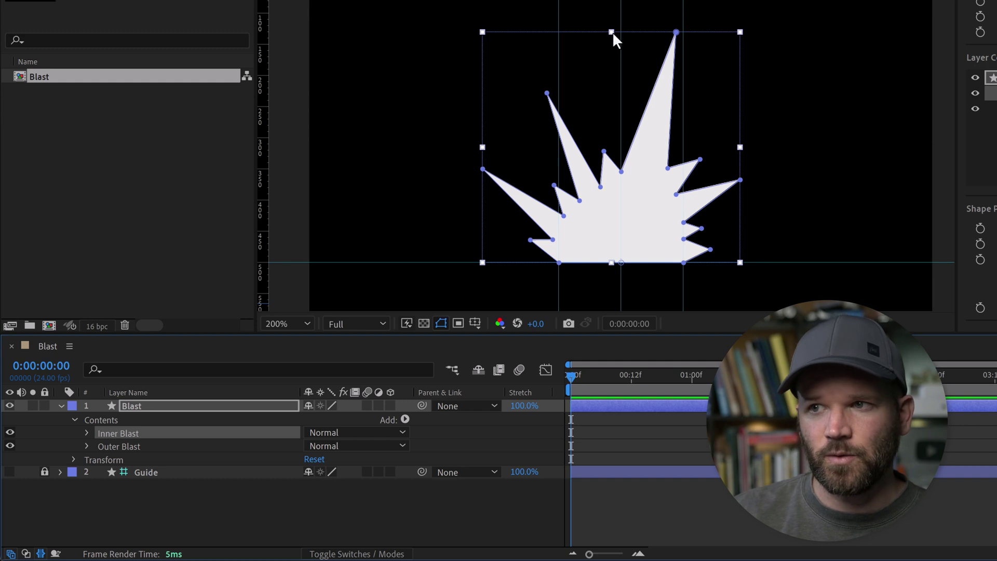
- Shrink the Inner Blast shape toward its base centre to a scale of about 25.6 by 35.0%
drag(612, 32, 611, 76)
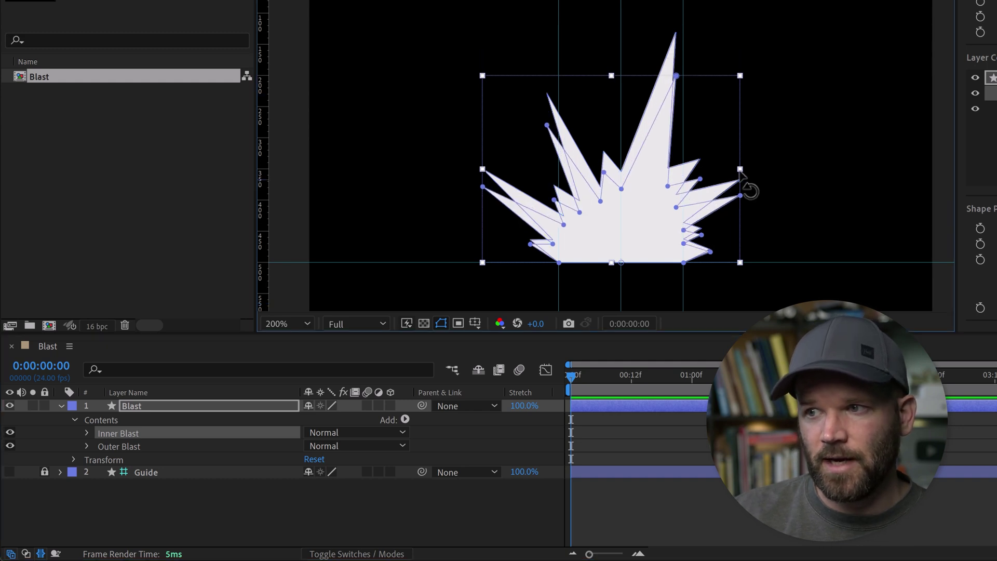
drag(734, 172, 688, 171)
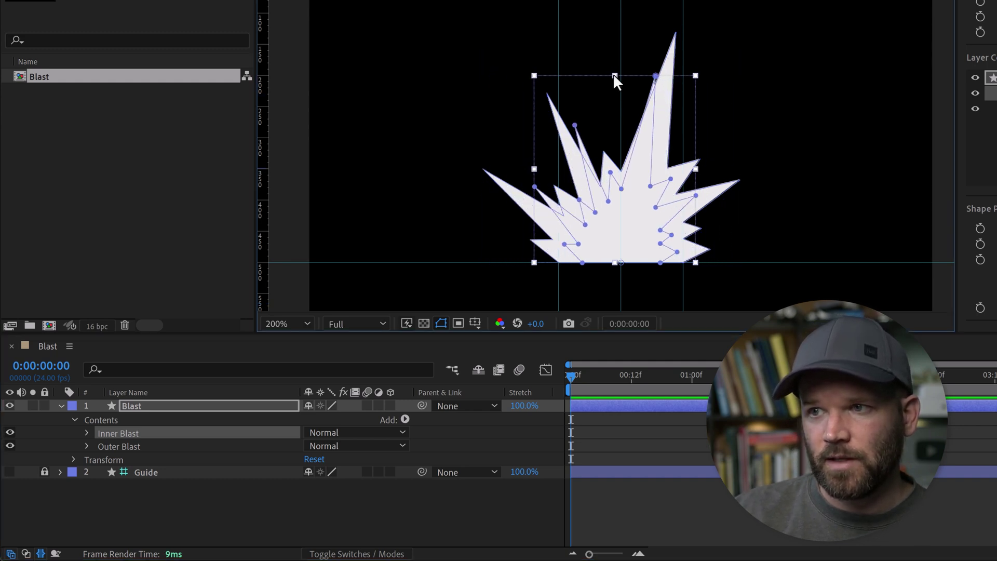
drag(615, 75, 615, 150)
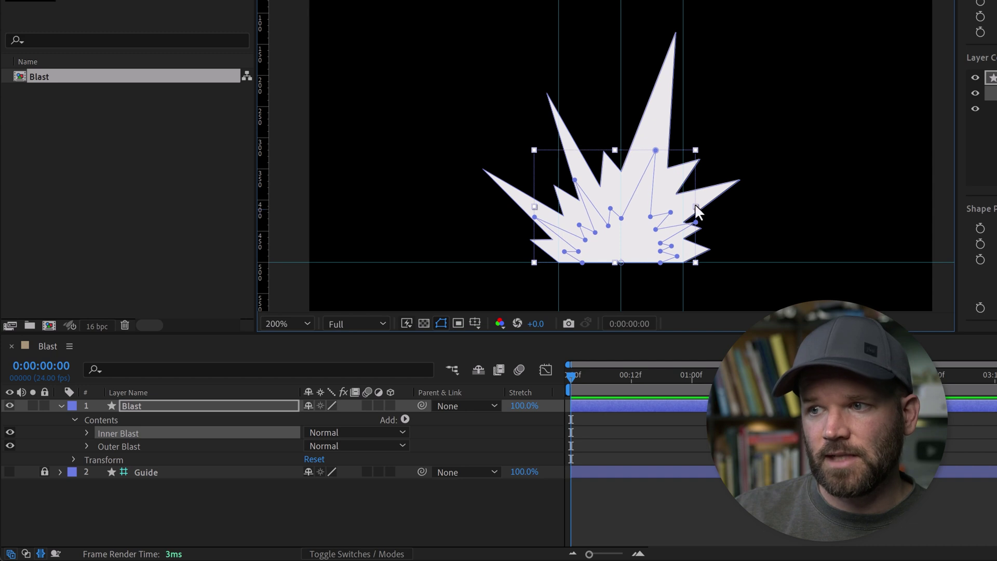
drag(696, 207, 668, 202)
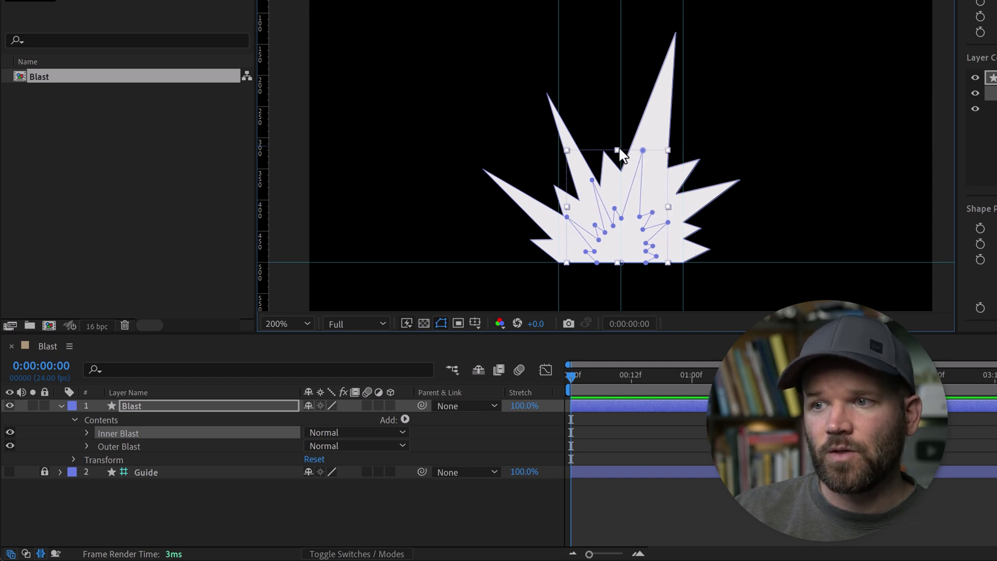
drag(620, 150, 617, 182)
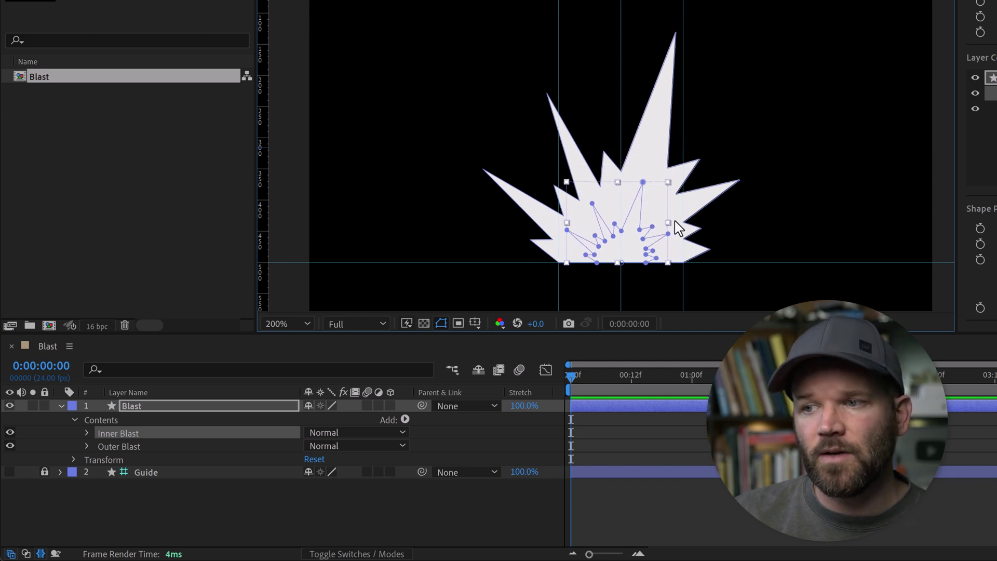
drag(668, 223, 649, 217)
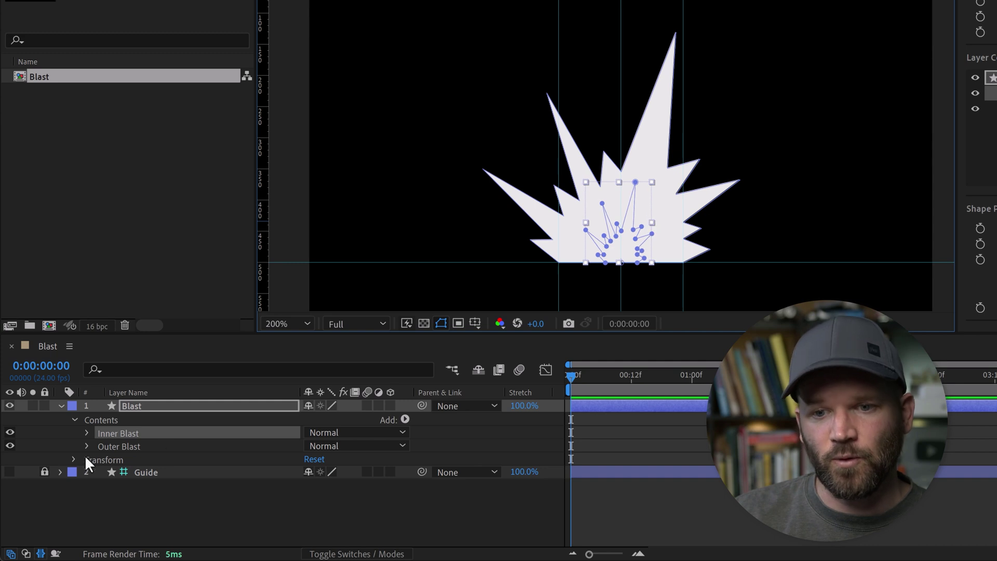
- Reveal Inner Blast's transform values, adjust its scale on the canvas to about 26.7 by 26.0%, and collapse the group
click(86, 434)
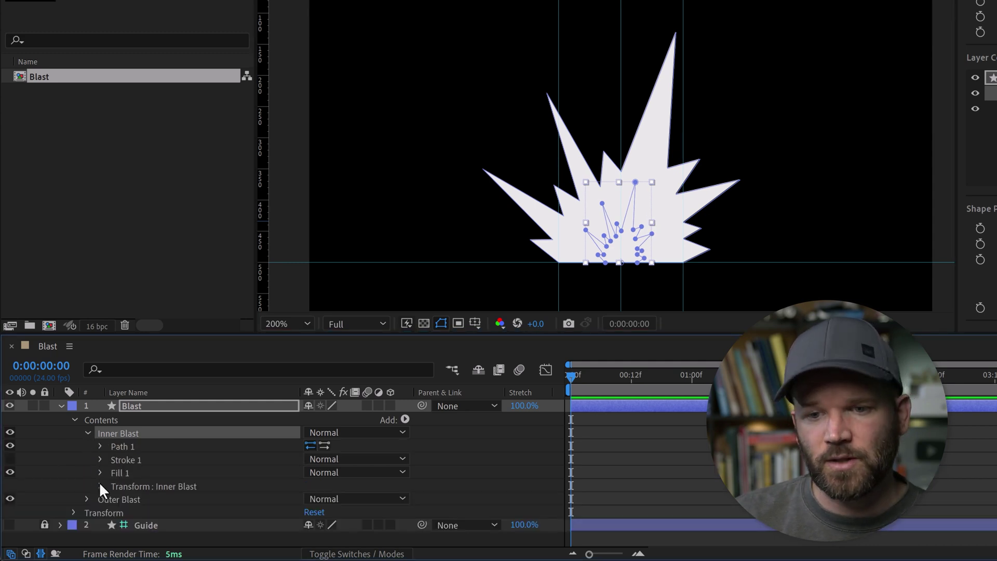
click(100, 486)
click(145, 488)
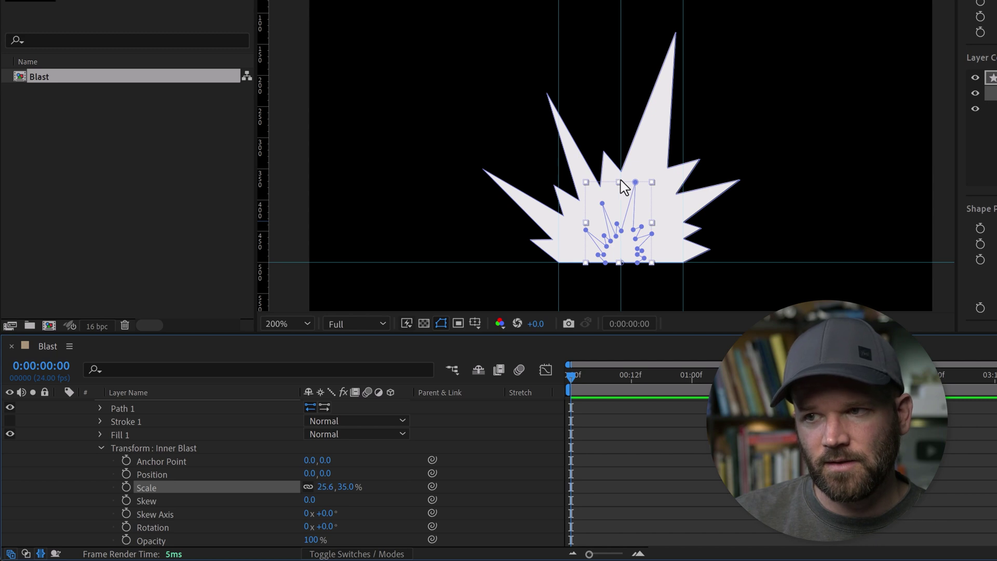
drag(616, 190, 654, 232)
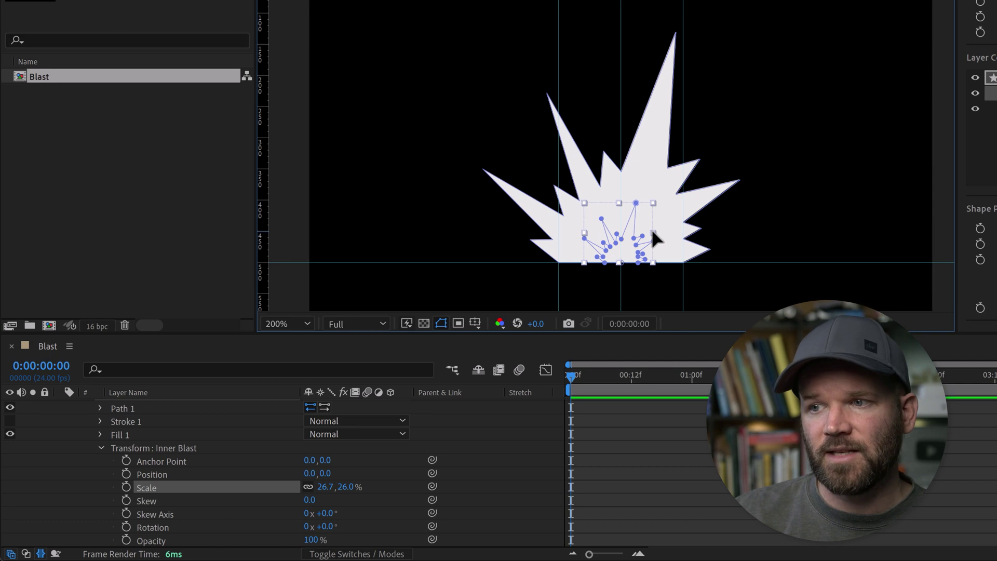
click(100, 447)
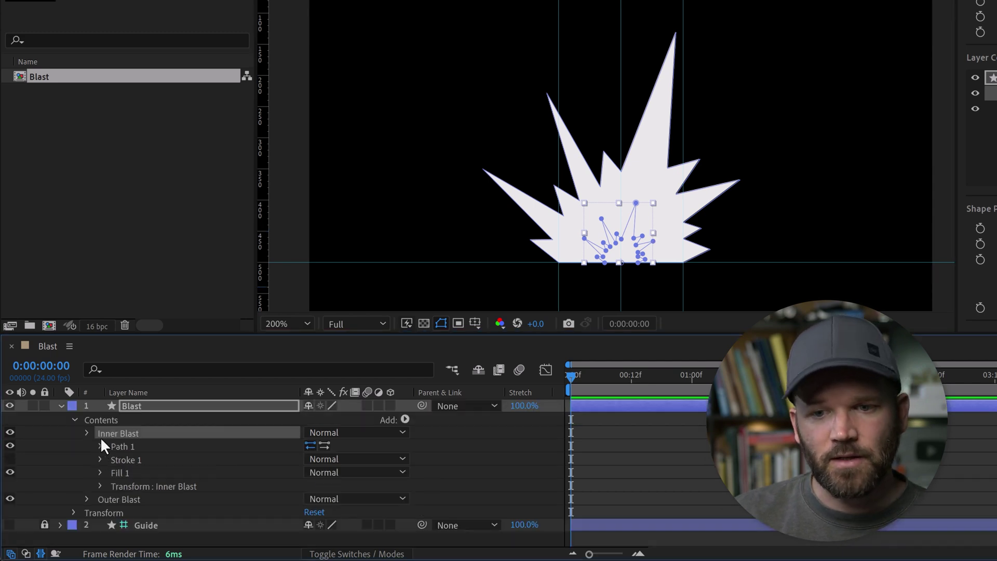
click(86, 434)
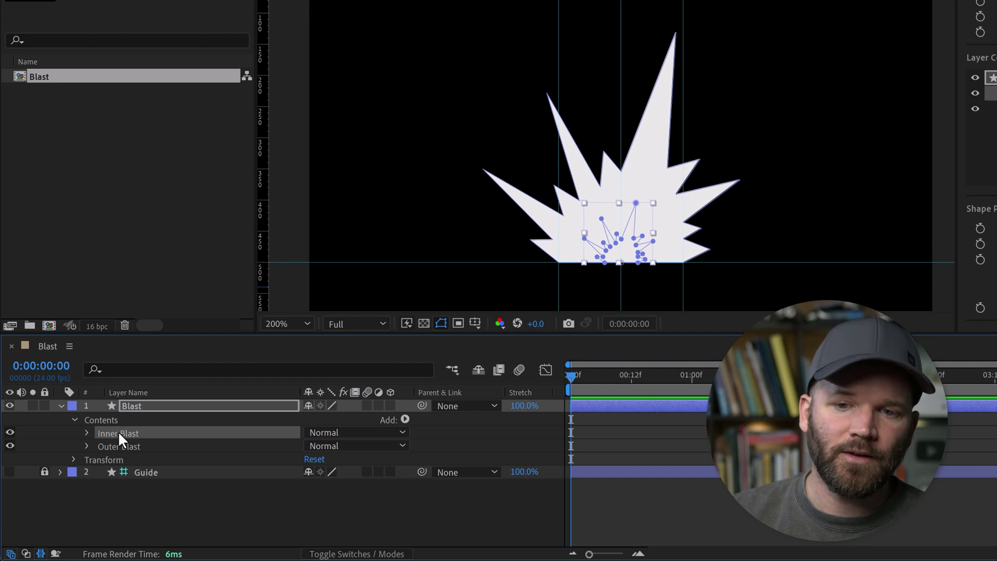
- Move Inner Blast below Outer Blast and add a Merge Paths operation to the Blast layer's contents
drag(119, 435, 113, 450)
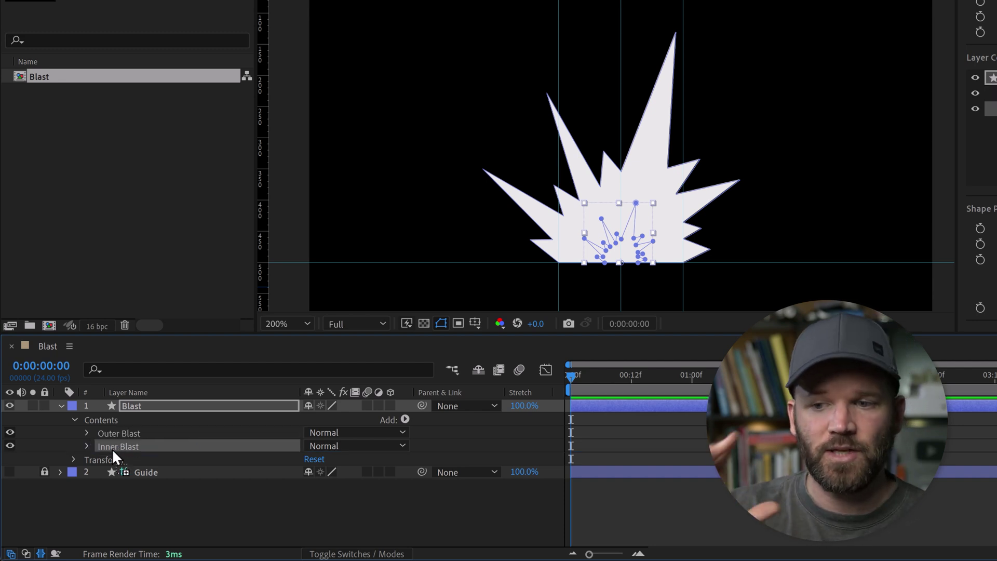
click(56, 440)
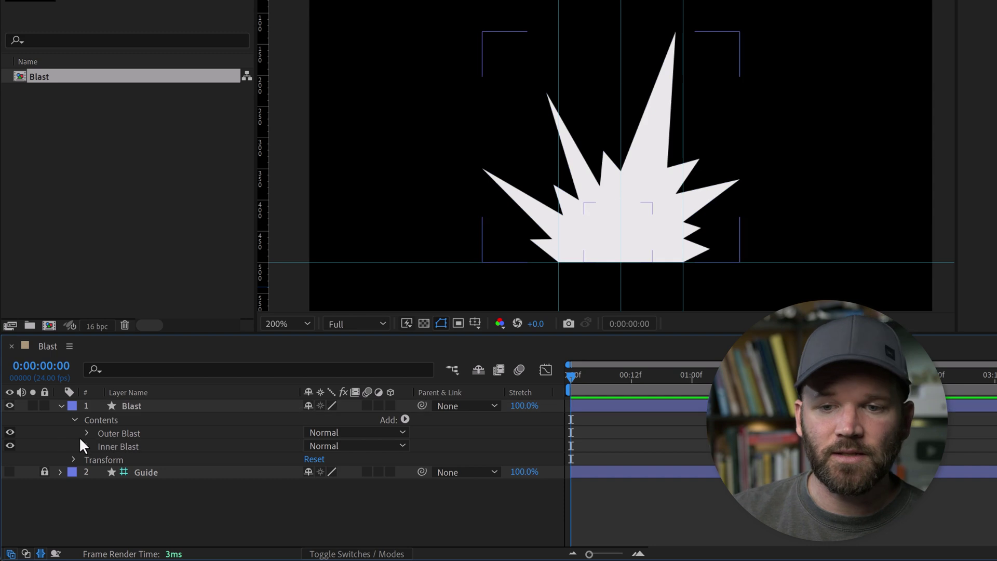
click(404, 420)
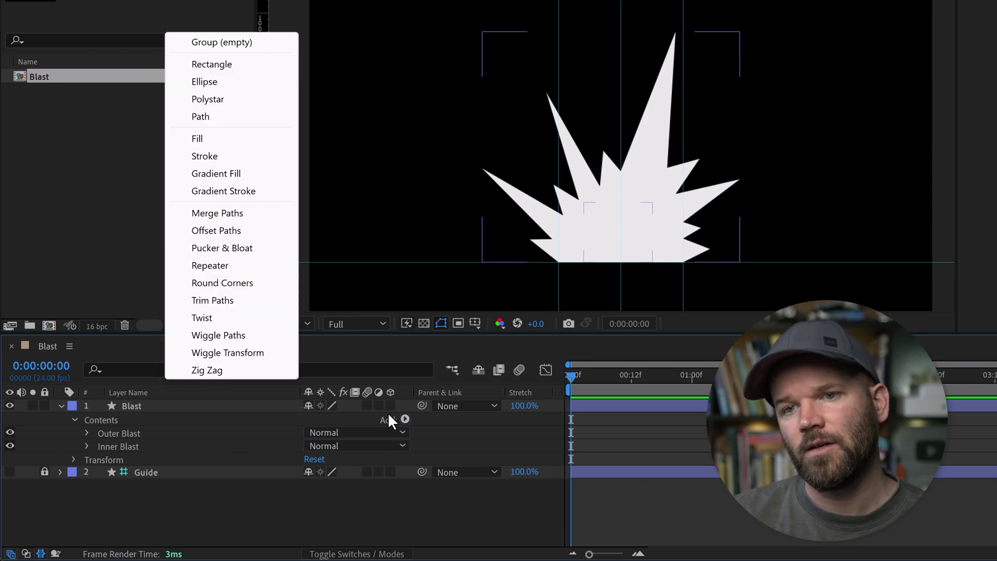
click(243, 214)
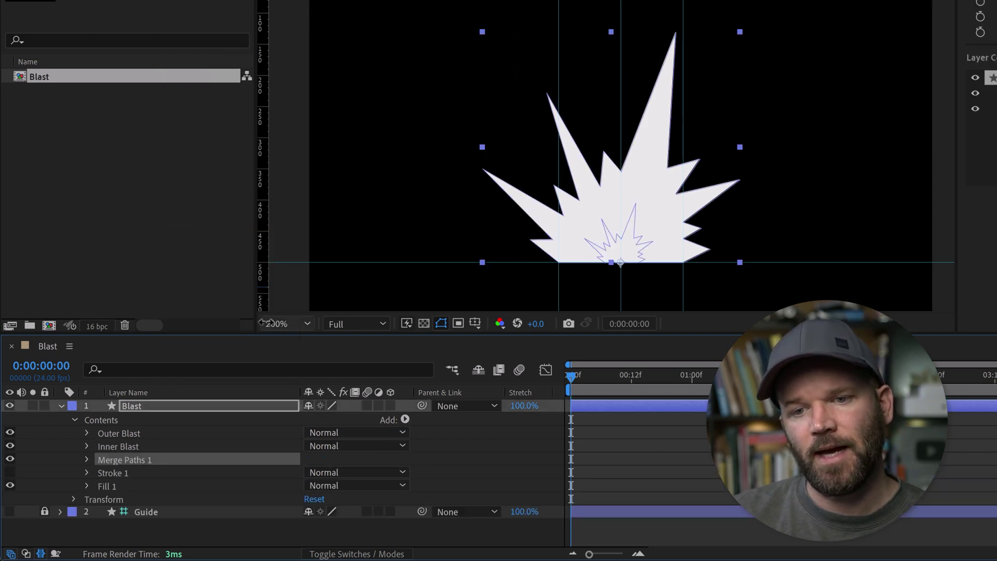
- Set the Merge Paths mode to Subtract, deselect the layer, and collapse the Merge Paths properties
click(86, 458)
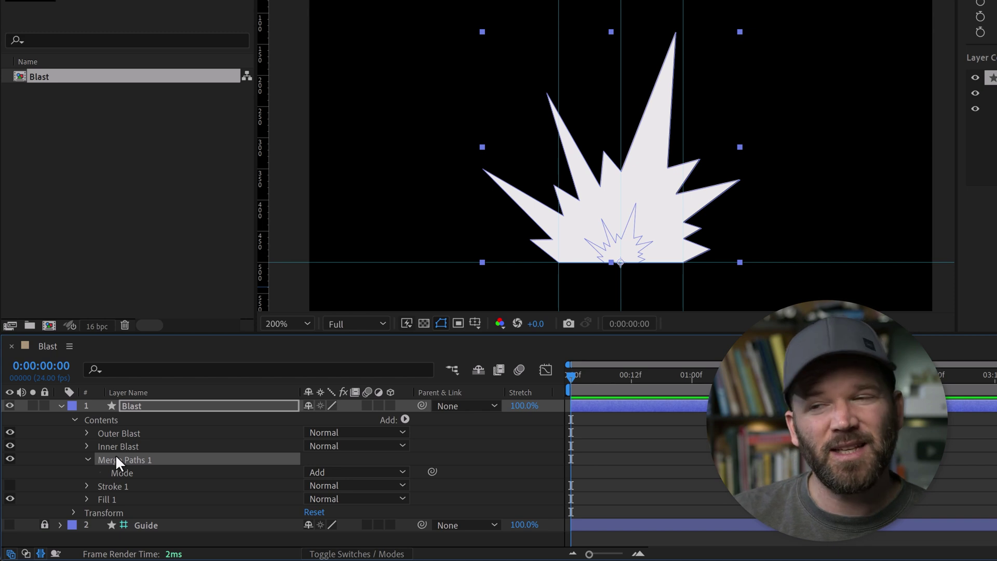
click(315, 469)
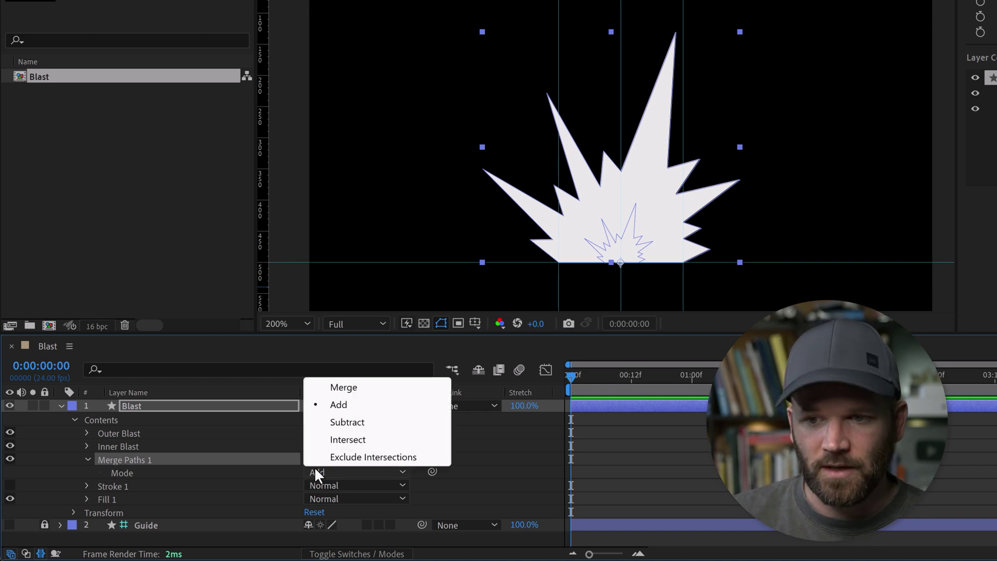
click(353, 425)
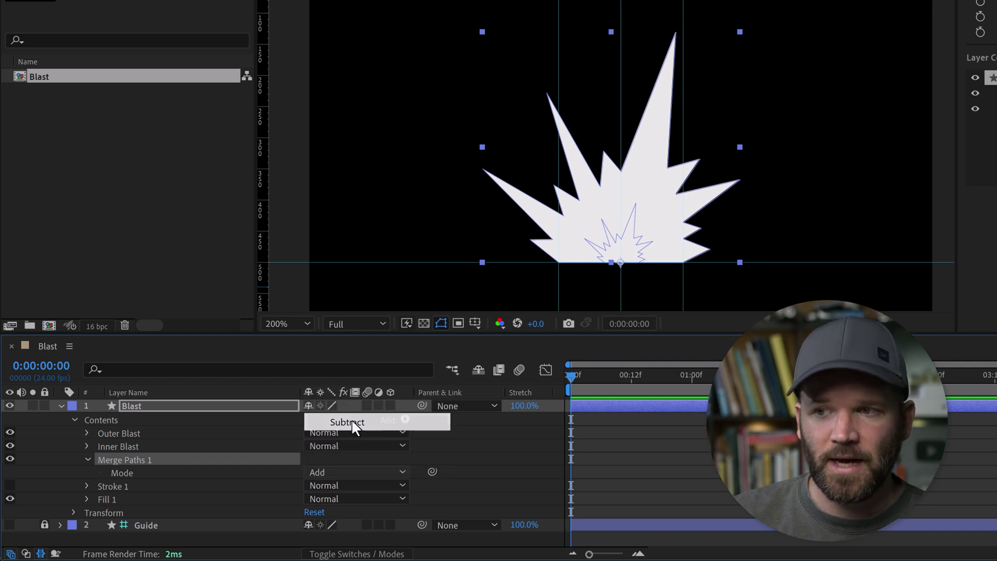
click(713, 478)
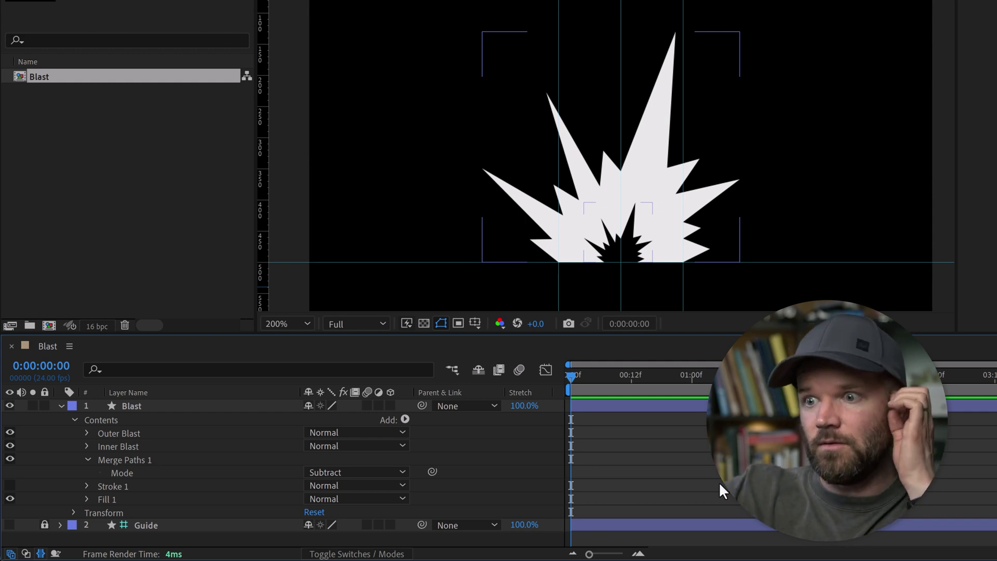
click(87, 459)
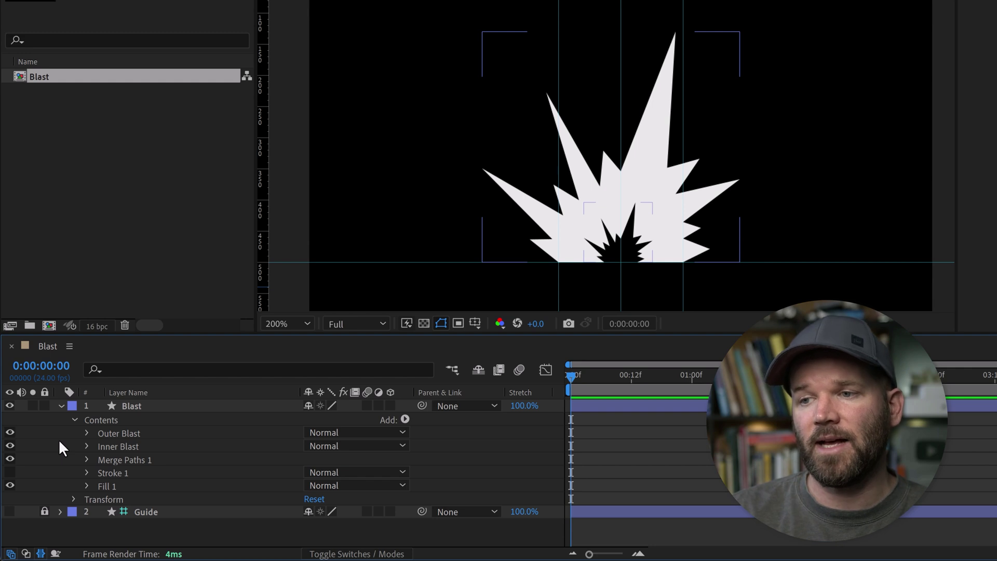
- Group all shapes and operations in the Blast layer's contents and rename the group Large Blast
click(129, 432)
shift+click(121, 487)
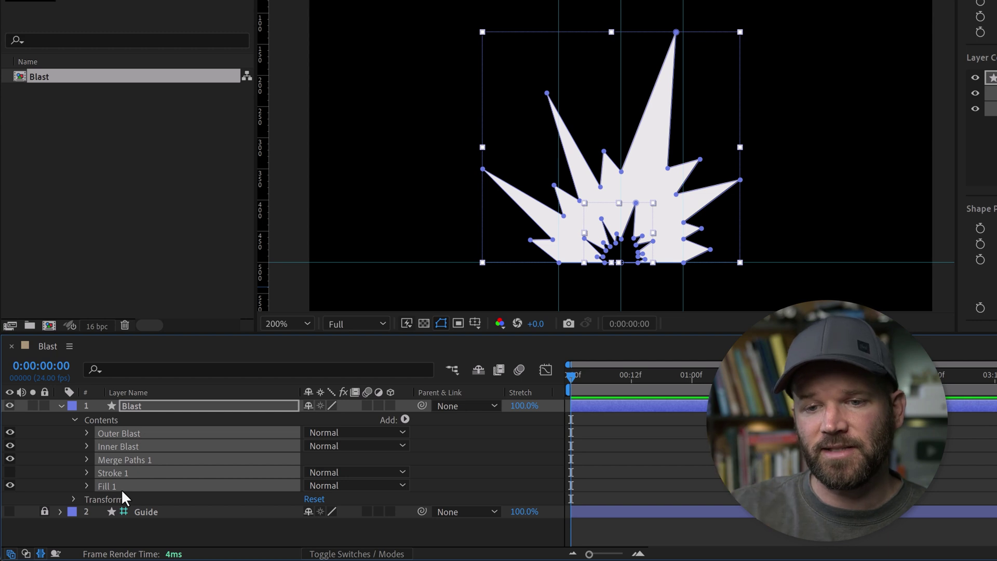
right_click(204, 444)
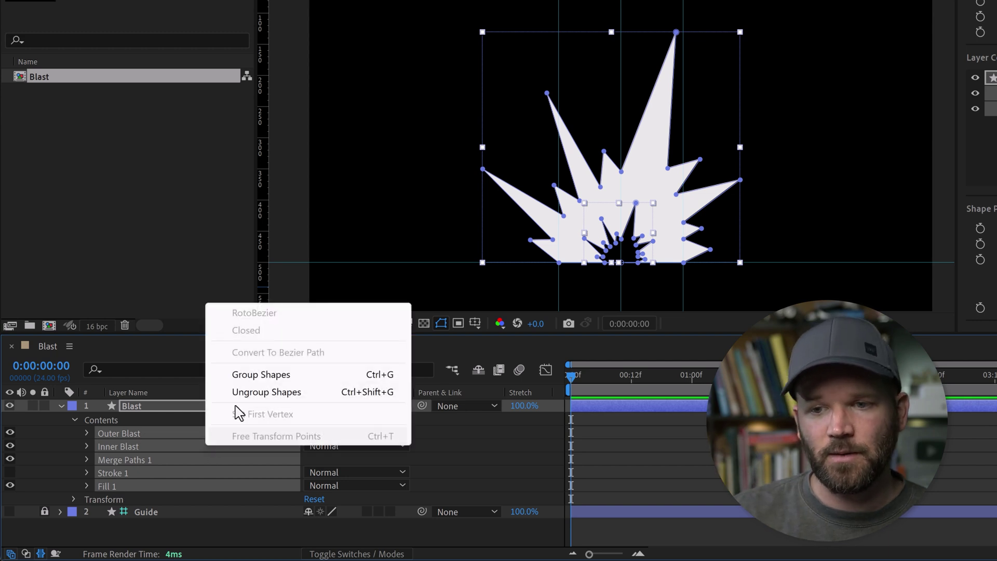
click(245, 376)
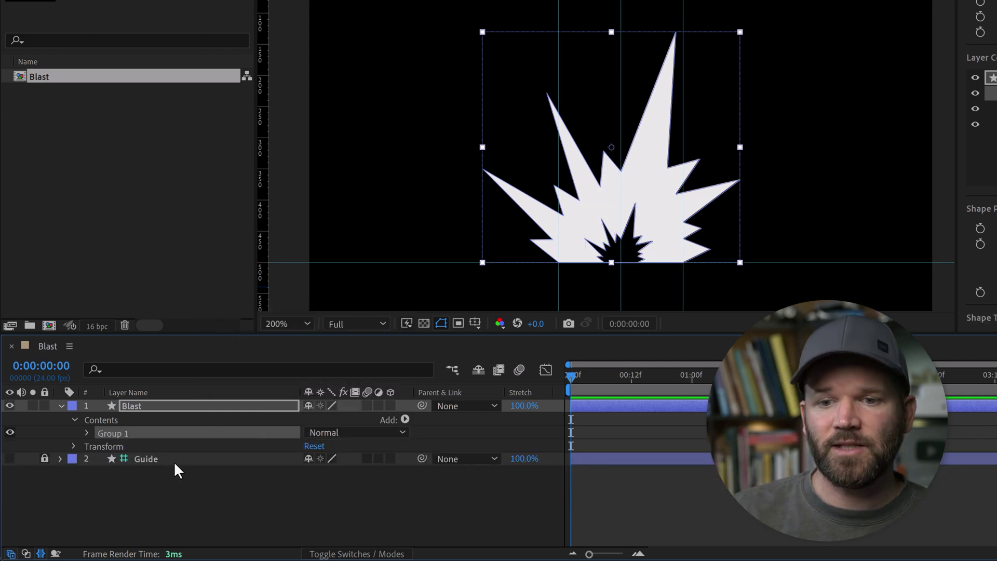
click(87, 433)
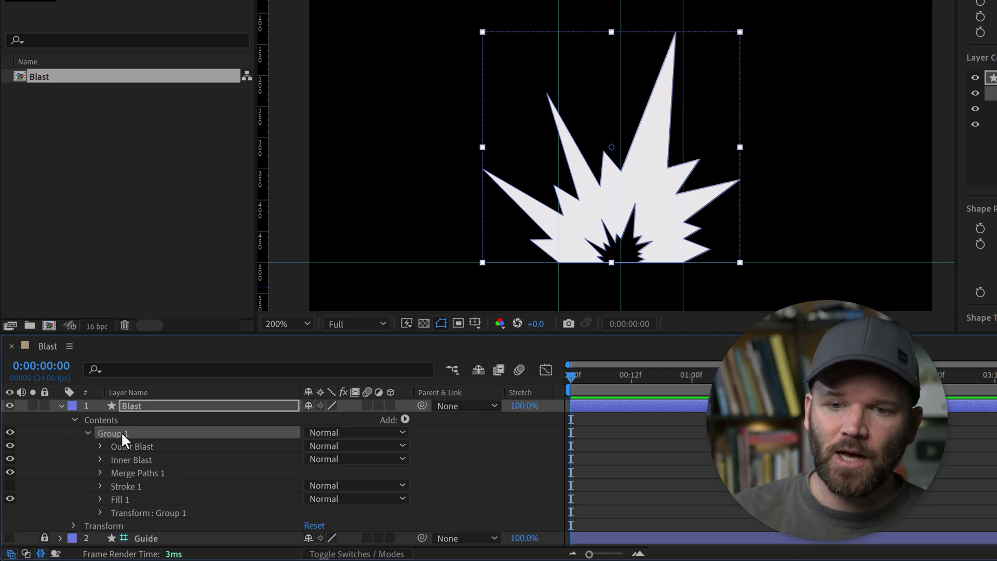
key(Return)
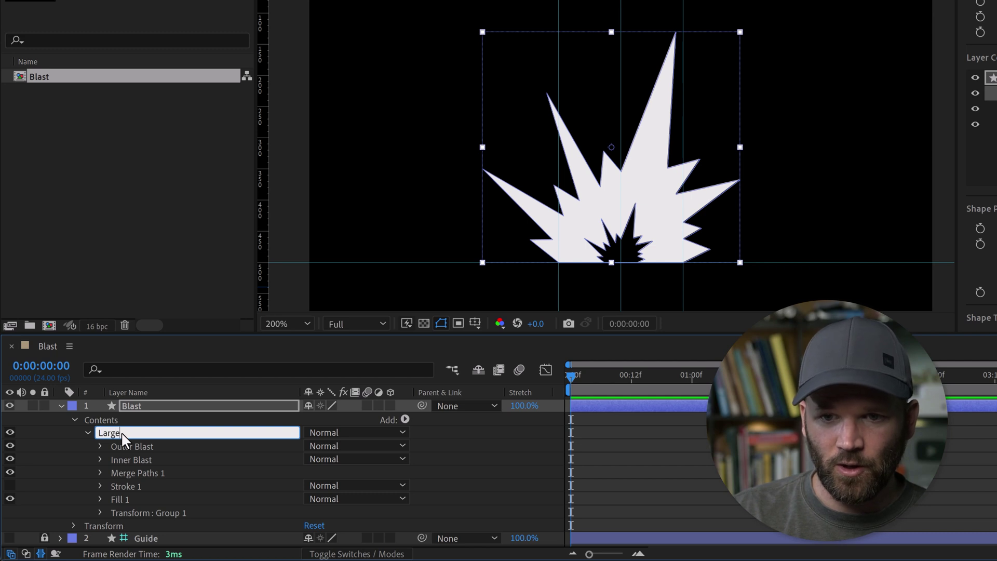
text(Large Blast)
key(Return)
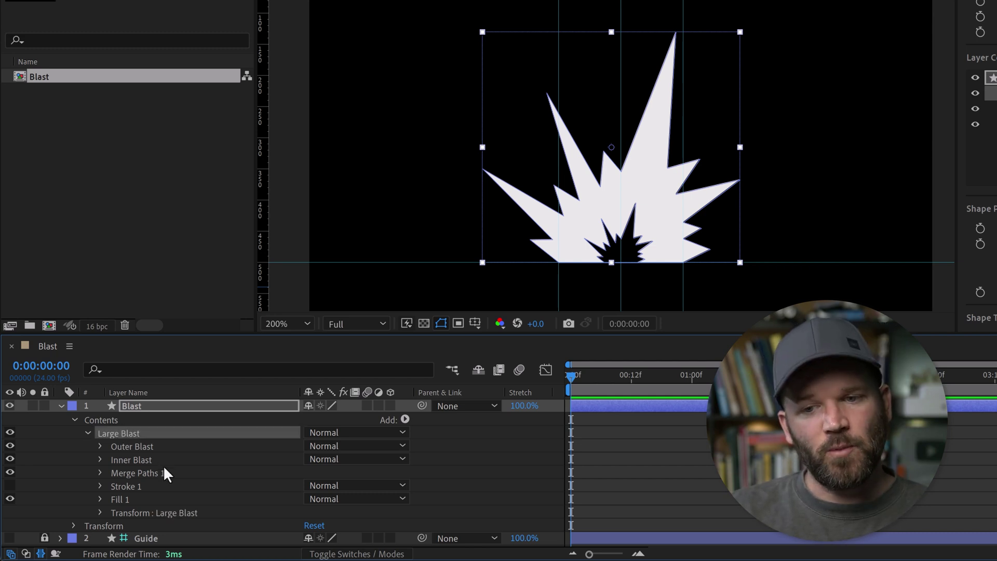
- Duplicate Inner Blast, move the copy out above the Large Blast group, and rename it Small Blast
click(131, 457)
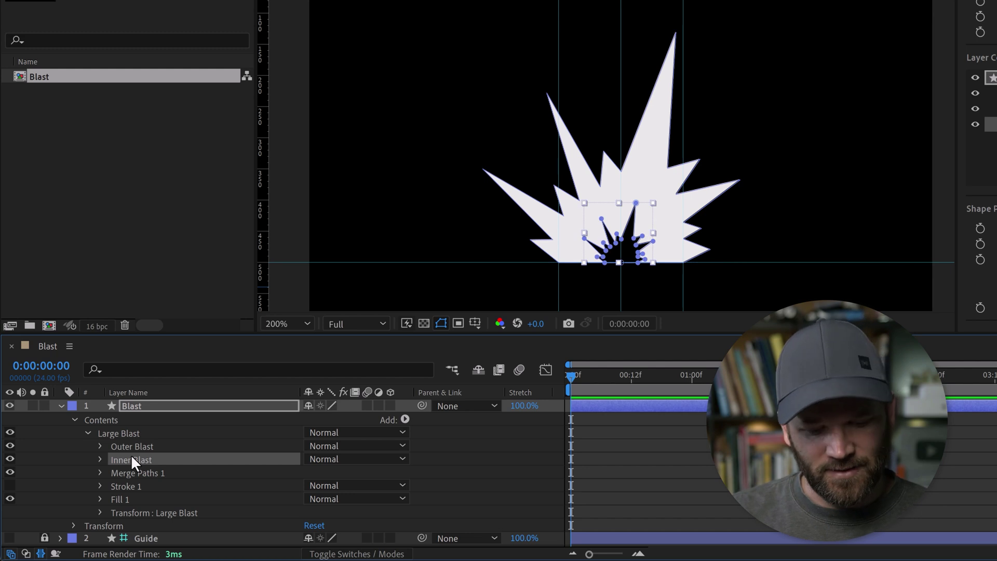
key(ctrl+d)
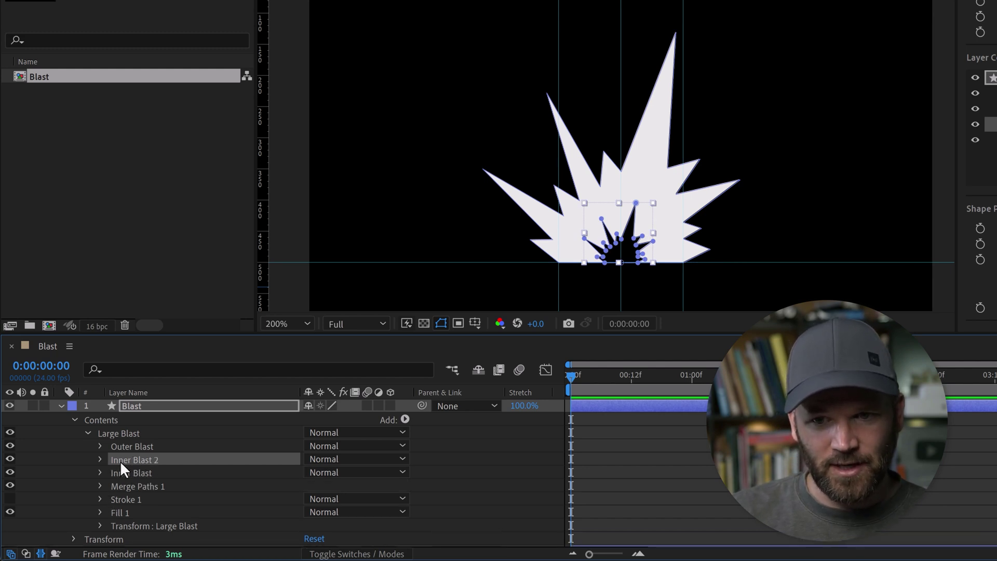
drag(120, 460, 90, 442)
click(88, 447)
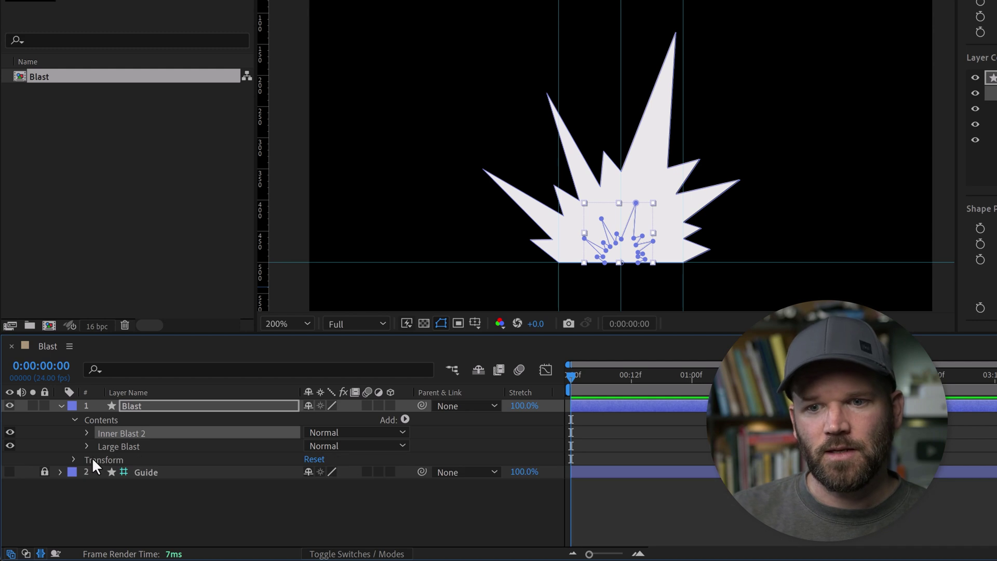
key(Return)
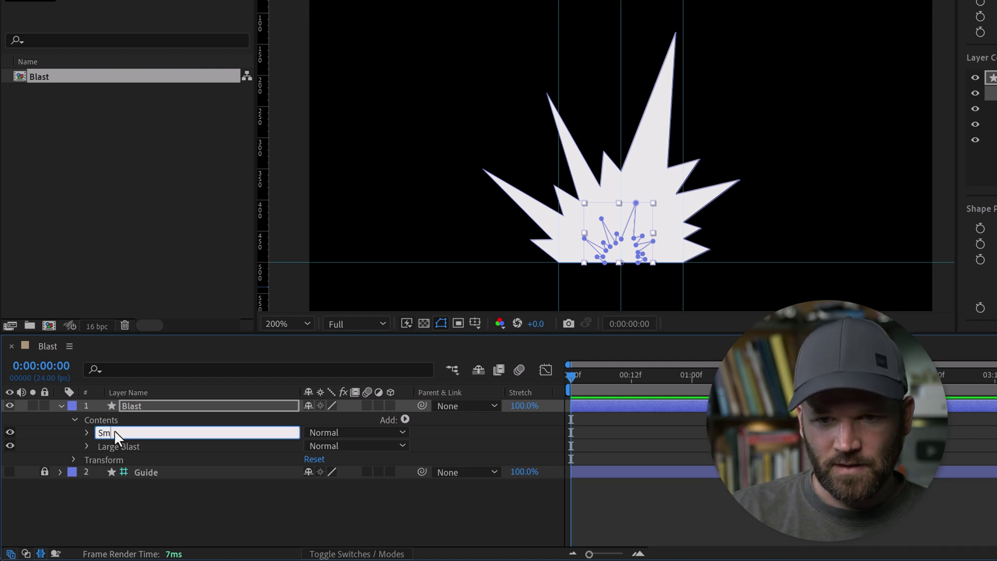
text(Small Blast)
key(Return)
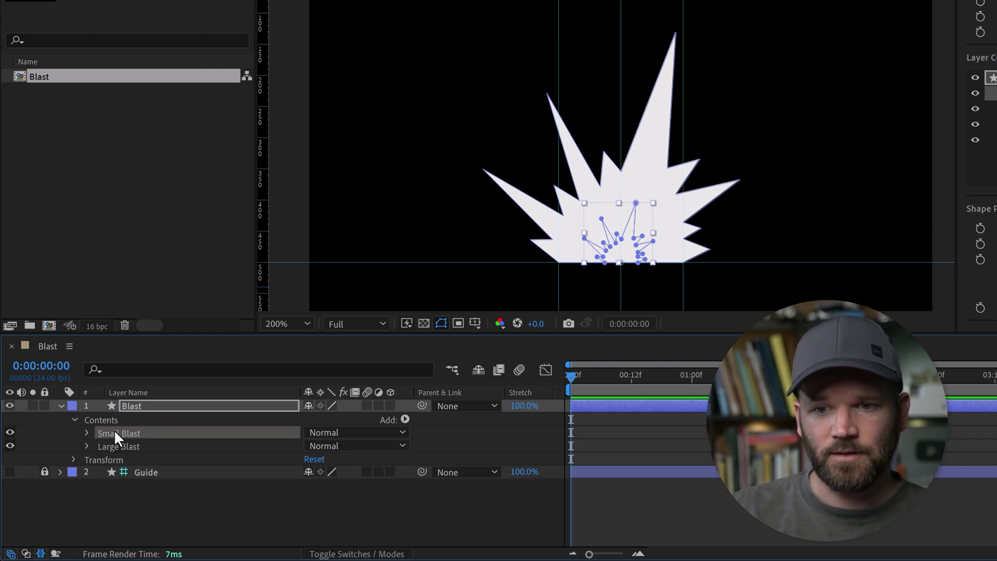
- Toggle the visibility of Large Blast and Small Blast in turn to compare the two shapes
click(9, 446)
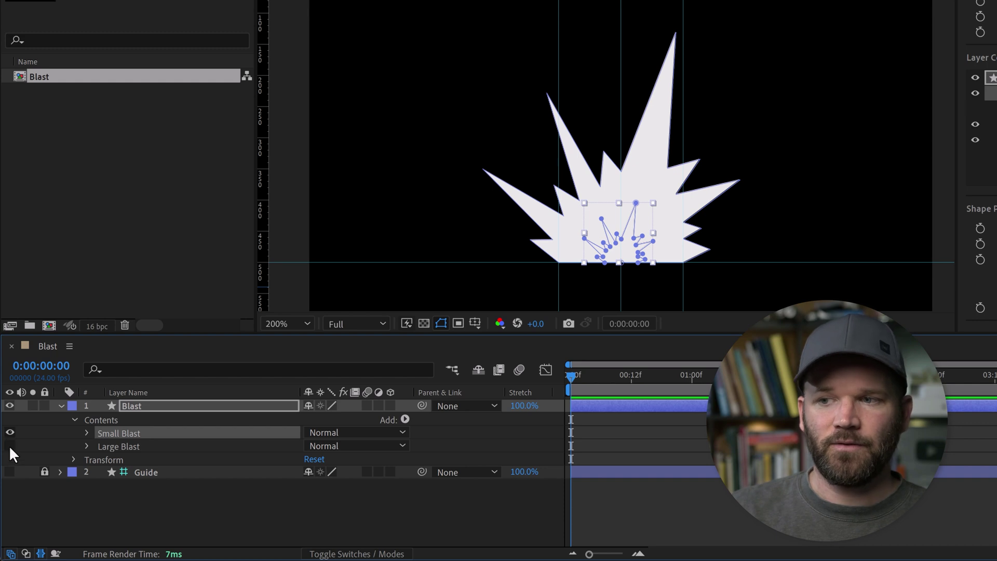
click(9, 445)
click(11, 429)
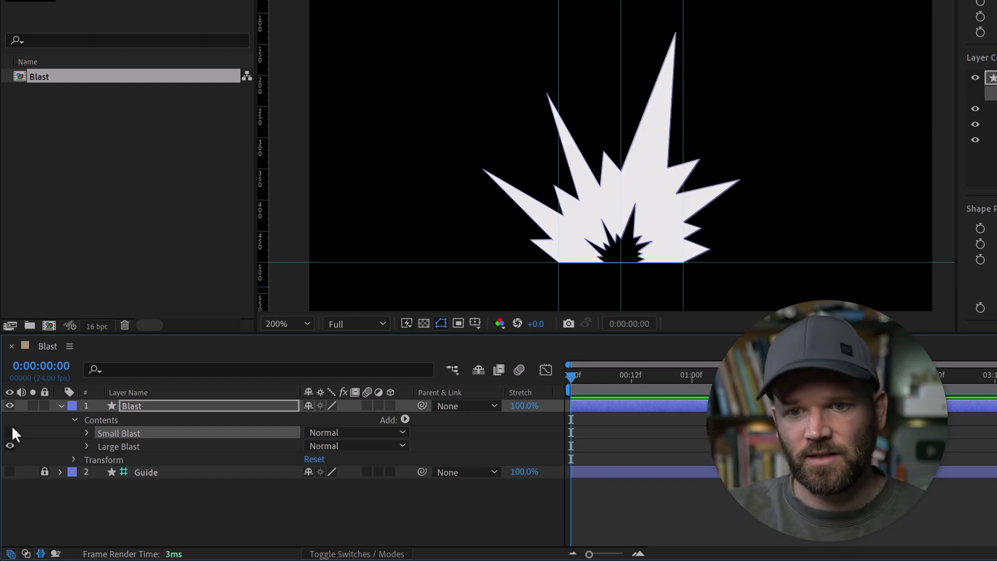
click(11, 432)
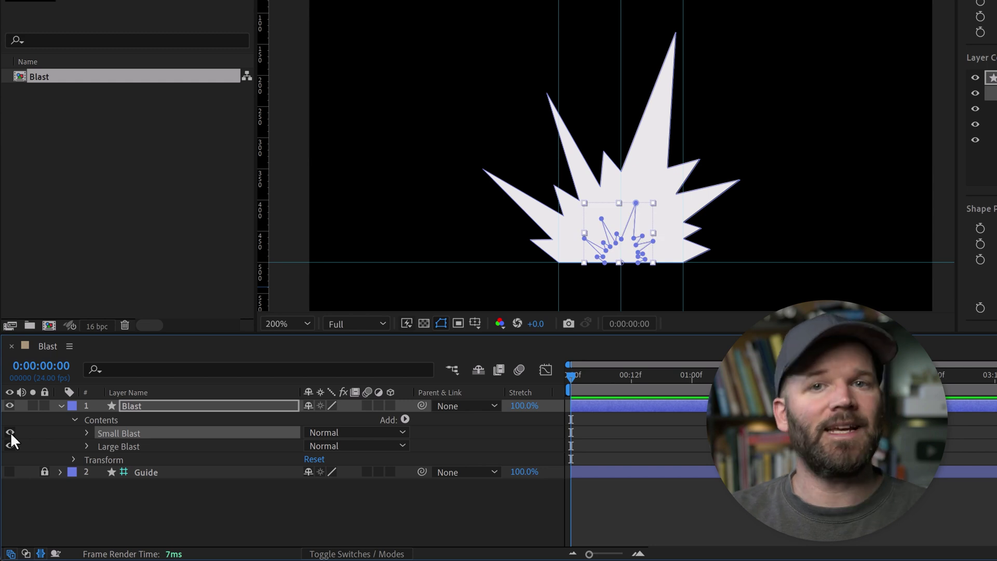
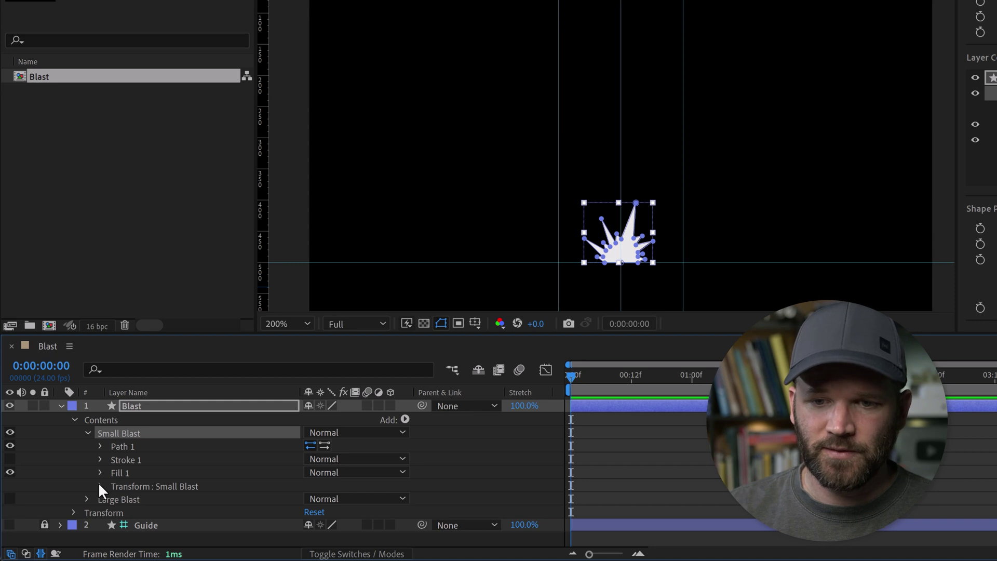
- Keyframe Small Blast's opacity at 100% on frame 0 and 0% on frame 5
scroll(432, 497, down, 2)
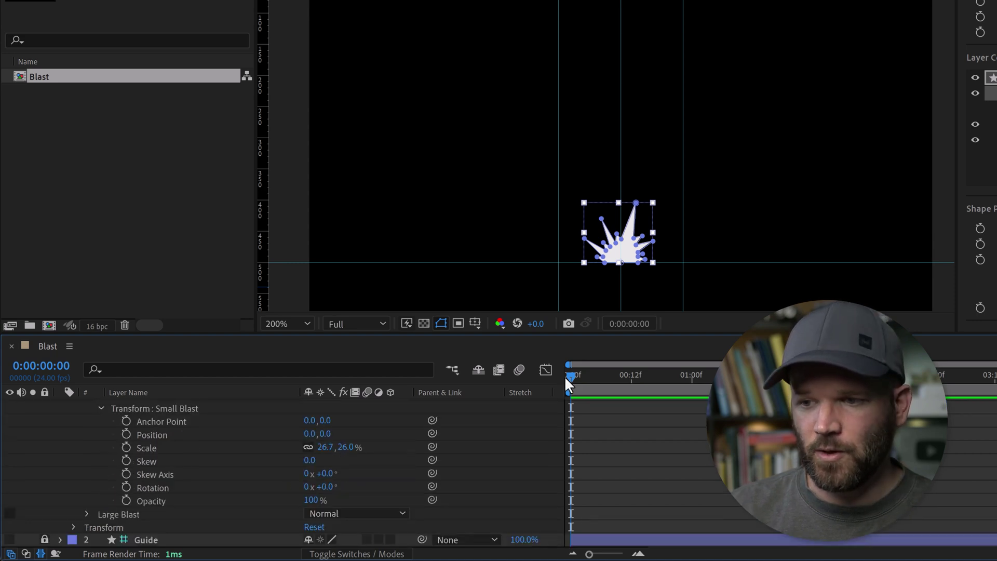
click(127, 500)
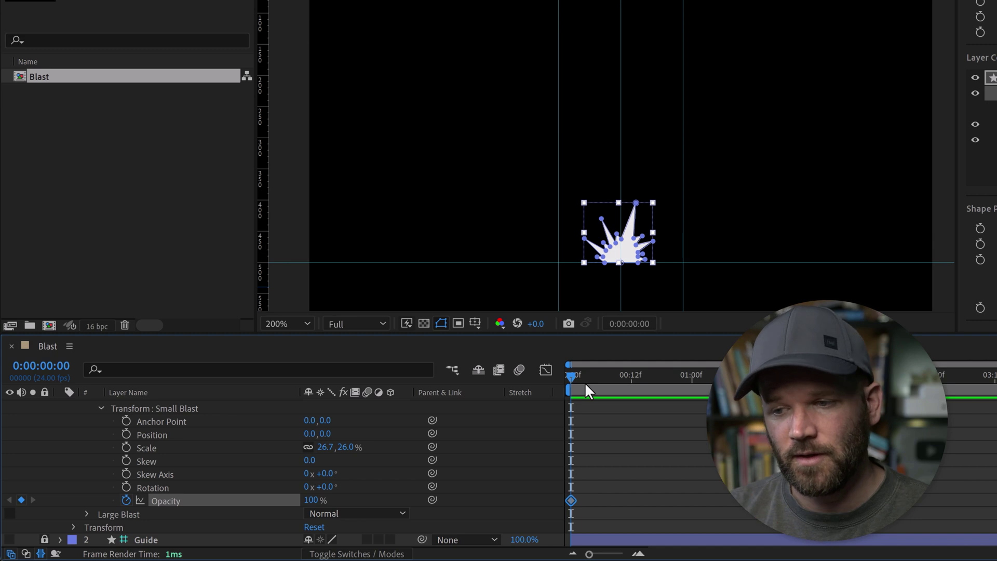
key(equal)
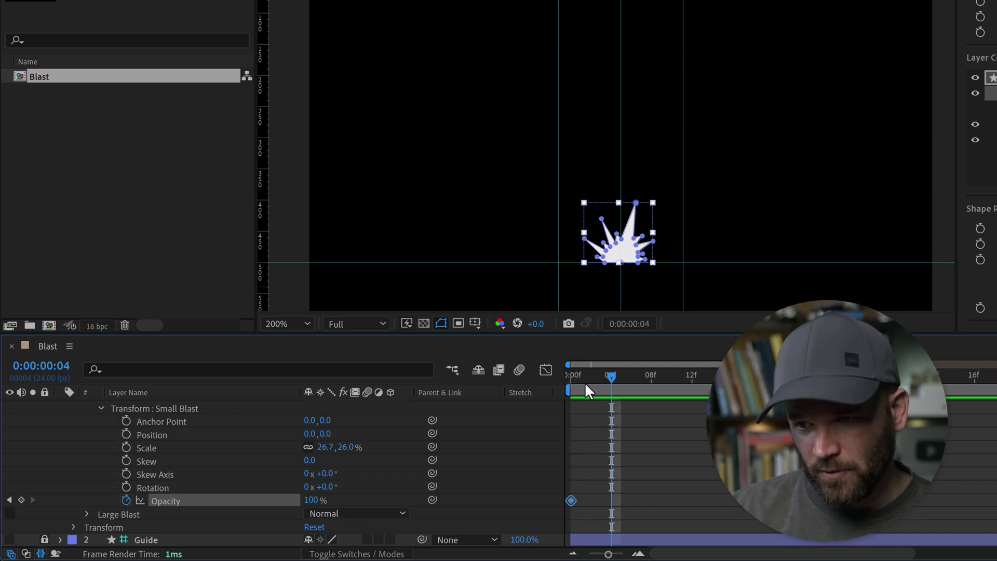
drag(314, 502, 703, 506)
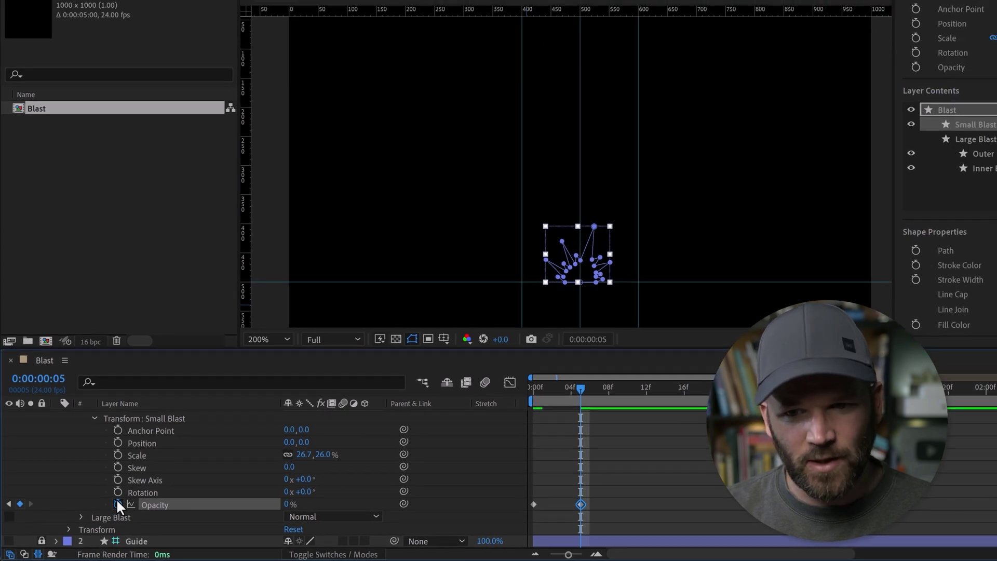
- Add the expression loopOut("pingpong") to Small Blast's Opacity and deselect the layer
alt+click(118, 504)
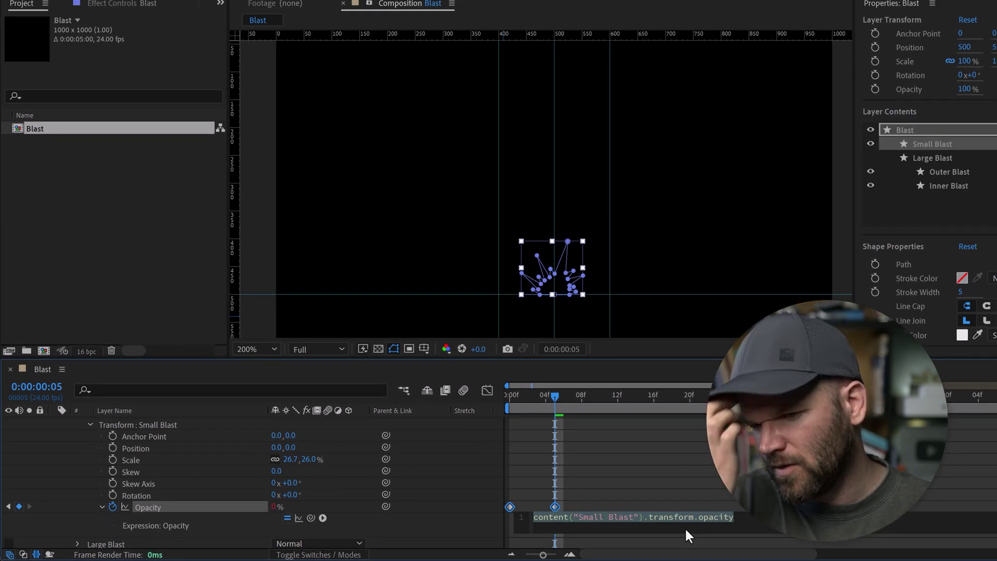
text(loopo)
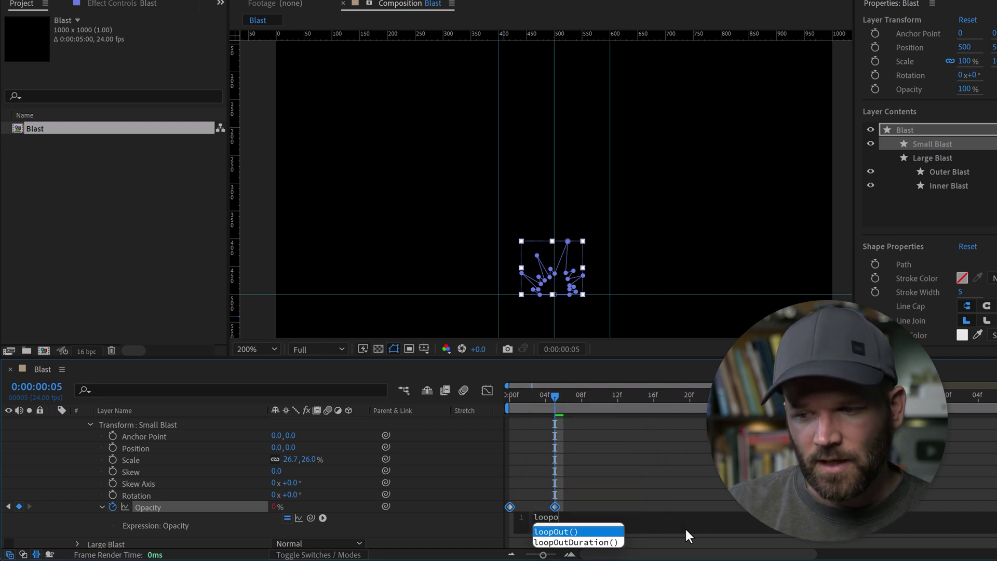
key(Return)
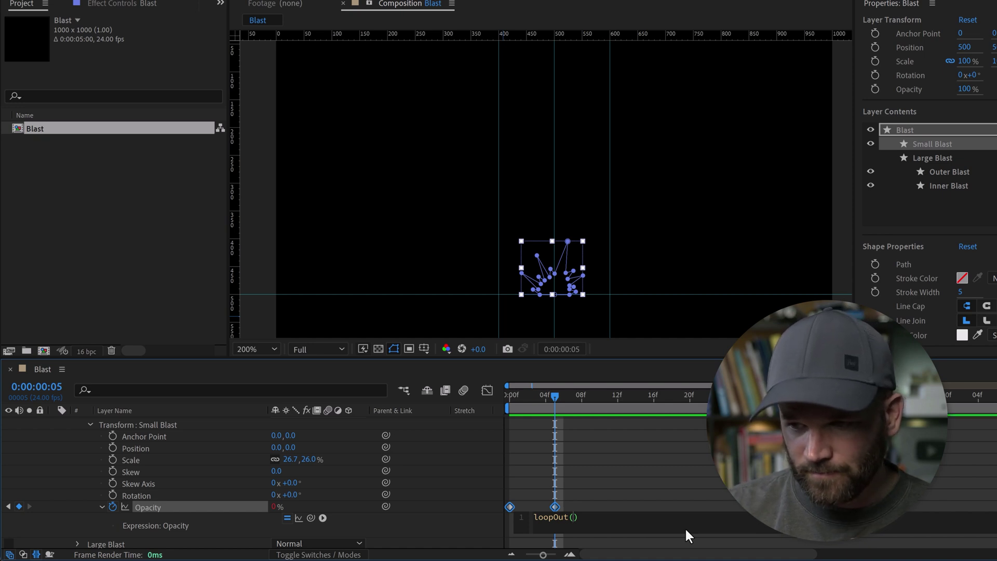
text(")
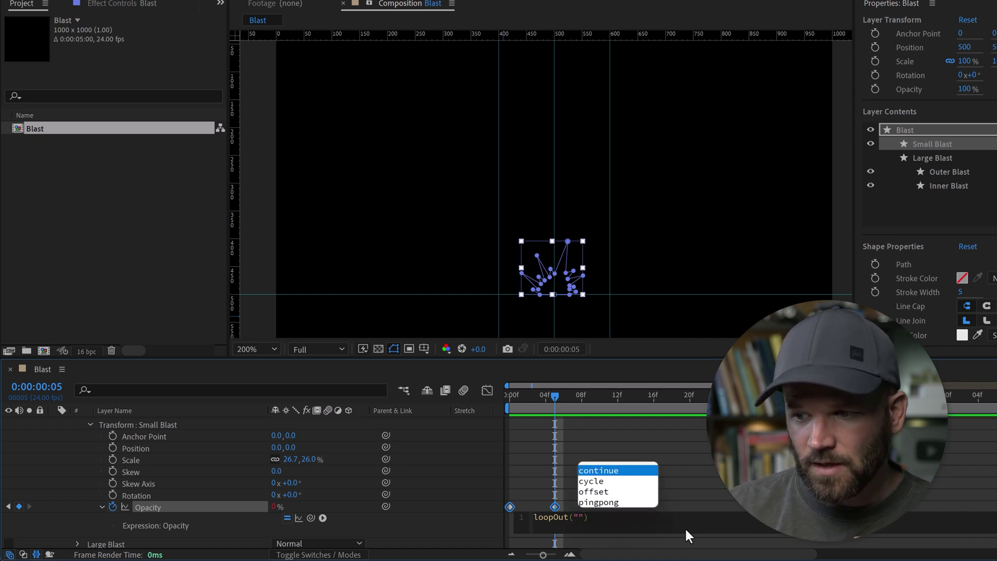
key(Down)
key(Down)
key(Down)
key(Up)
key(Up)
key(Up)
key(Down)
key(Down)
key(Down)
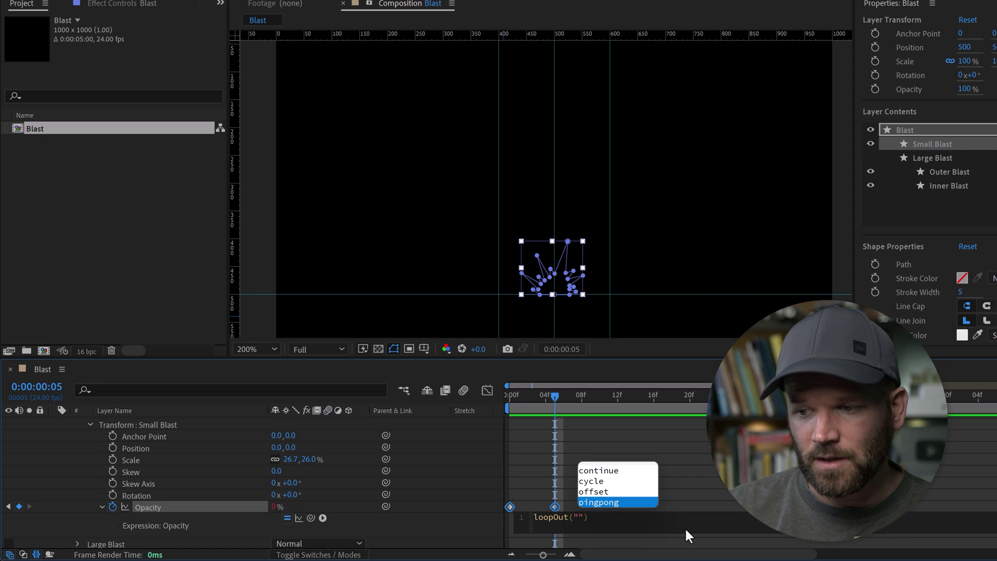
key(Return)
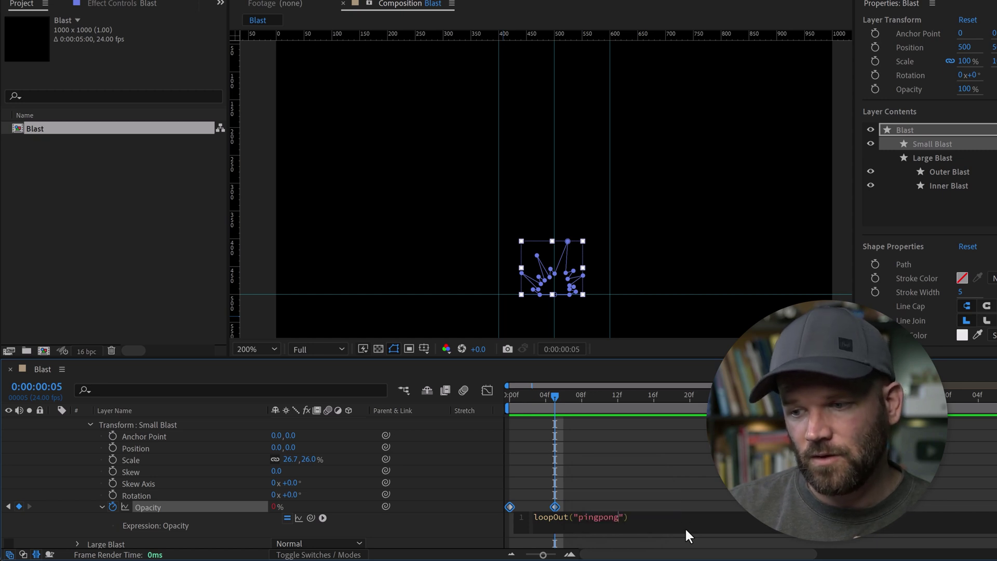
click(643, 473)
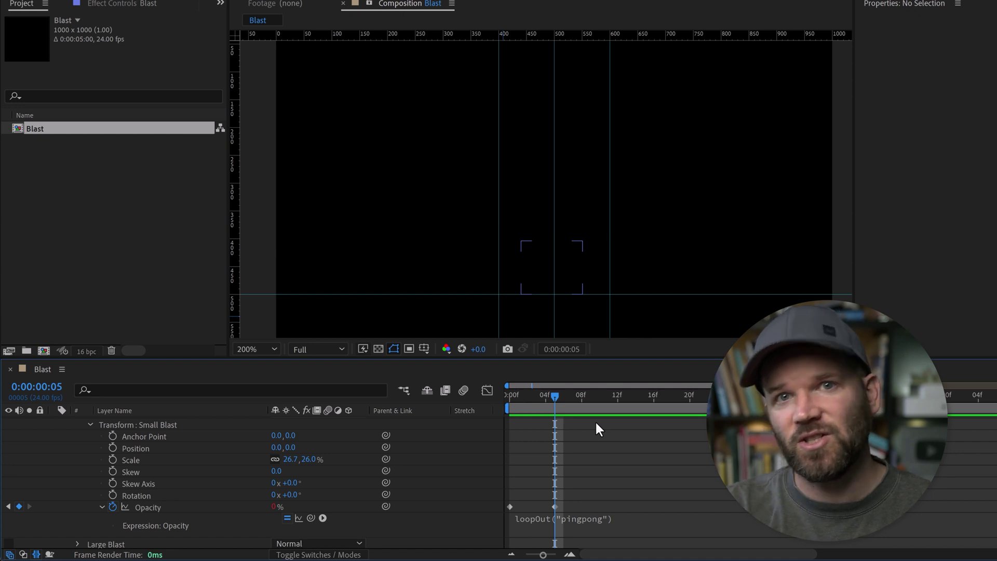
- Preview Small Blast's looping opacity animation and review its transform properties
key(space)
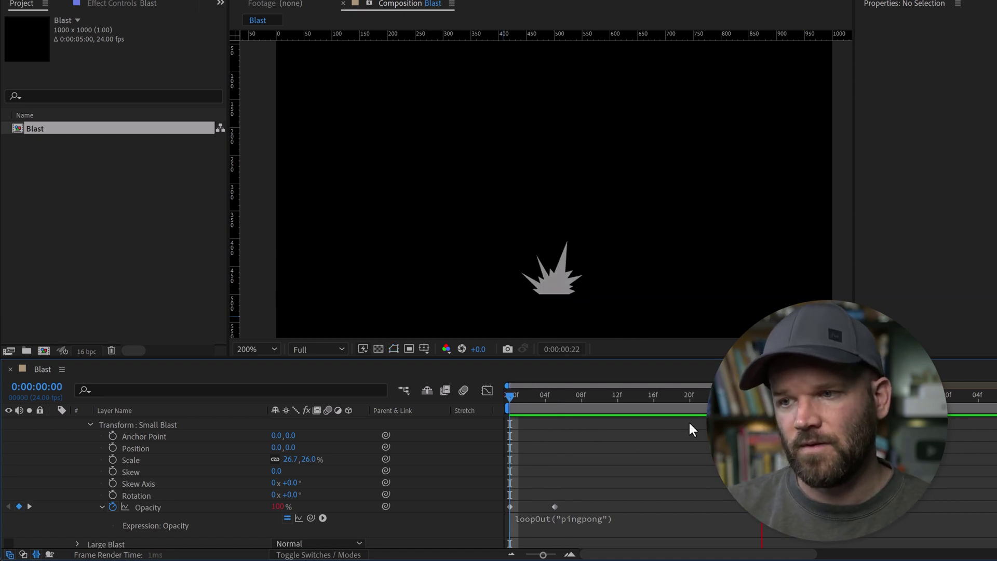
key(space)
scroll(621, 448, up, 1)
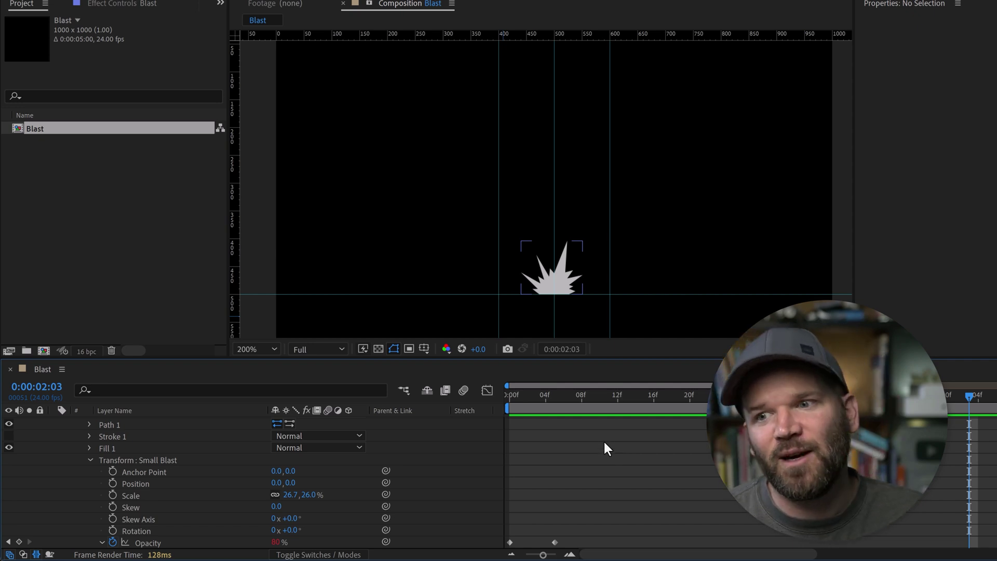
click(89, 461)
click(89, 493)
scroll(460, 440, down, 5)
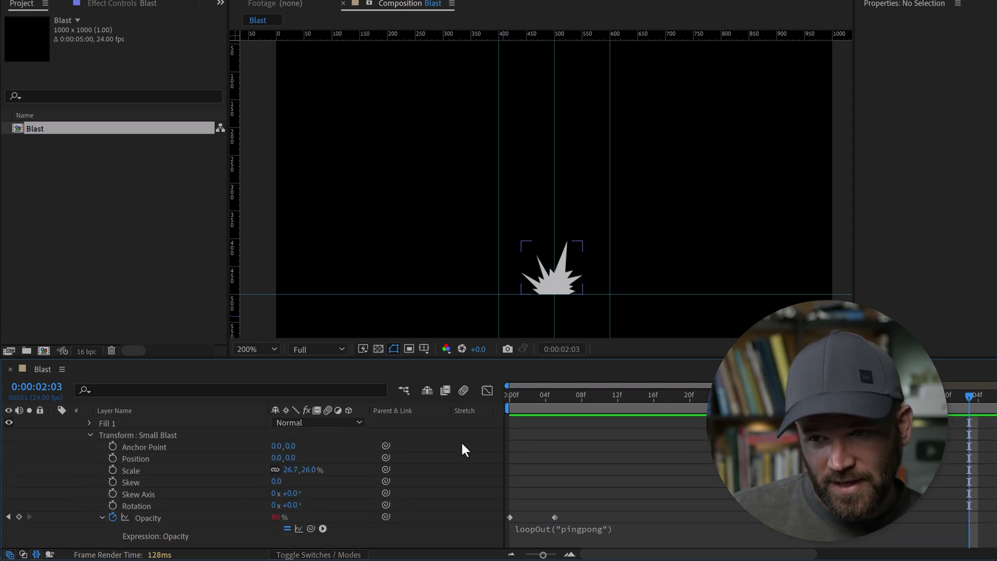
- Copy Small Blast's opacity keyframes and loop expression to the Large Blast group, starting at frame 0
click(519, 397)
click(141, 482)
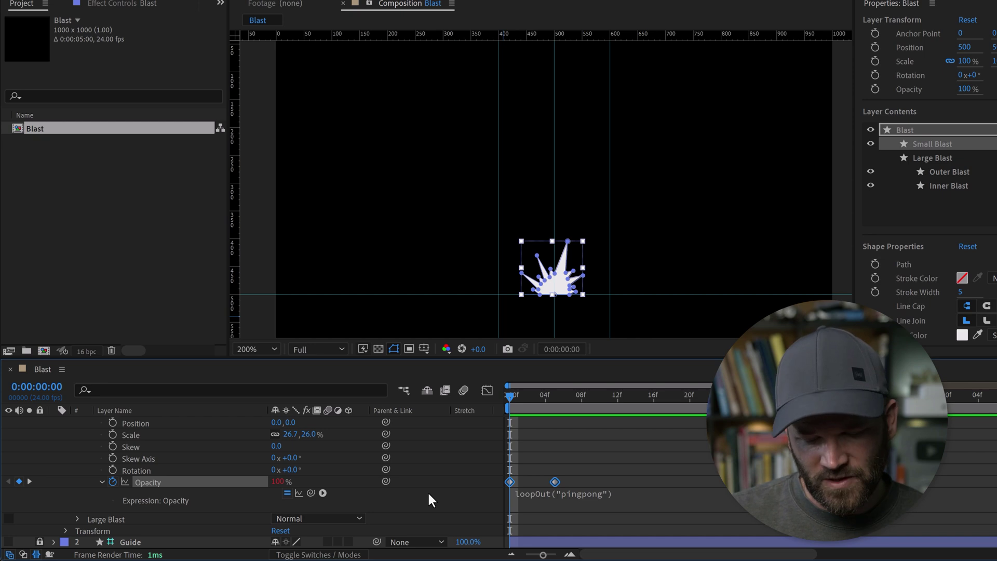
scroll(141, 470, up, 3)
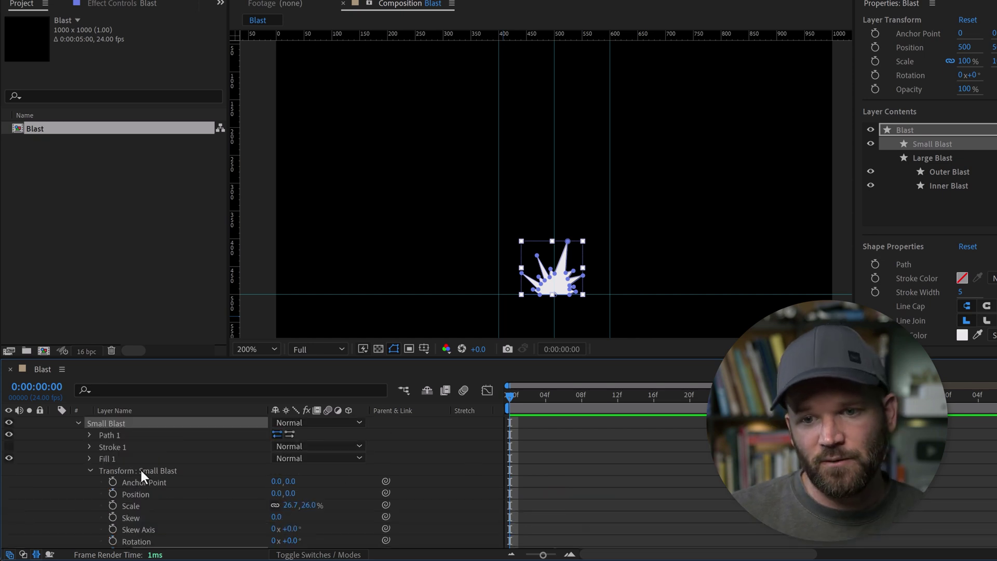
click(88, 471)
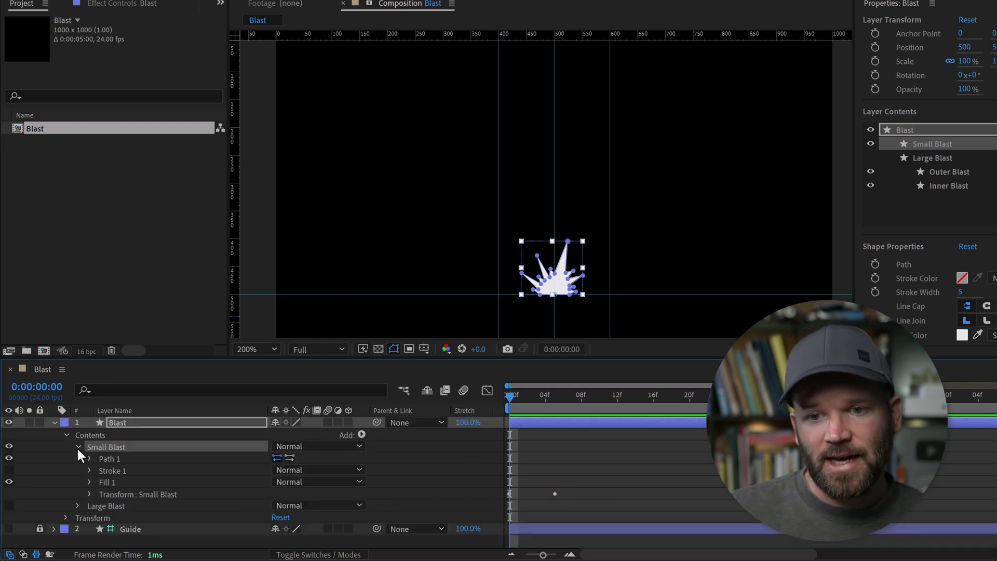
click(79, 447)
click(110, 459)
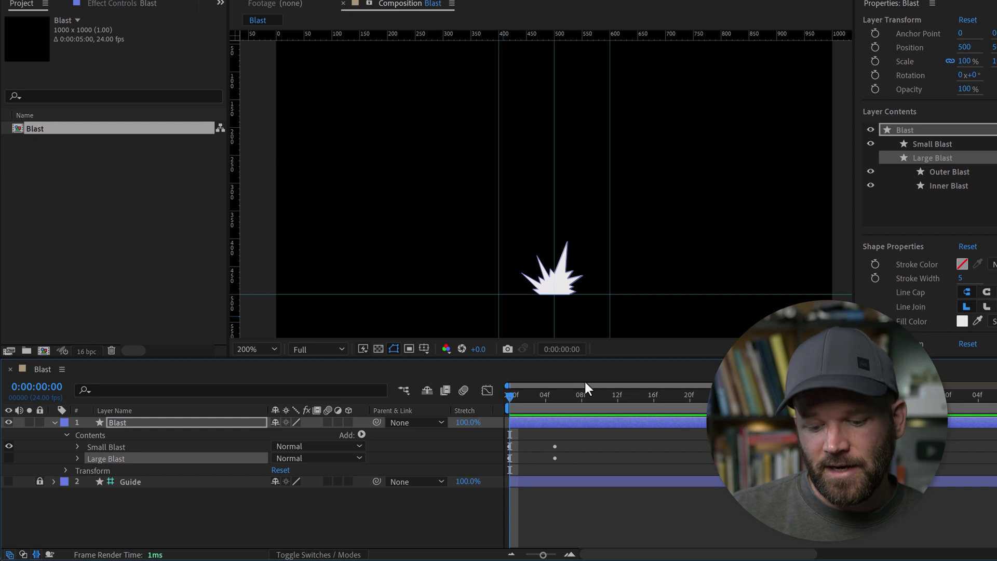
- Make Large Blast visible, preview the combined opacity loop, and expand the Large Blast group
click(9, 458)
key(space)
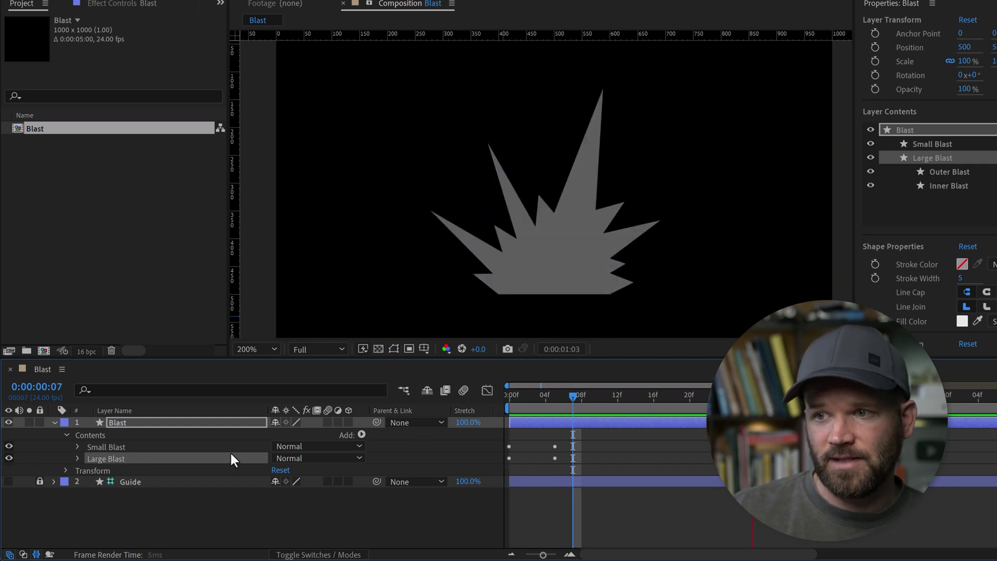
key(space)
click(78, 459)
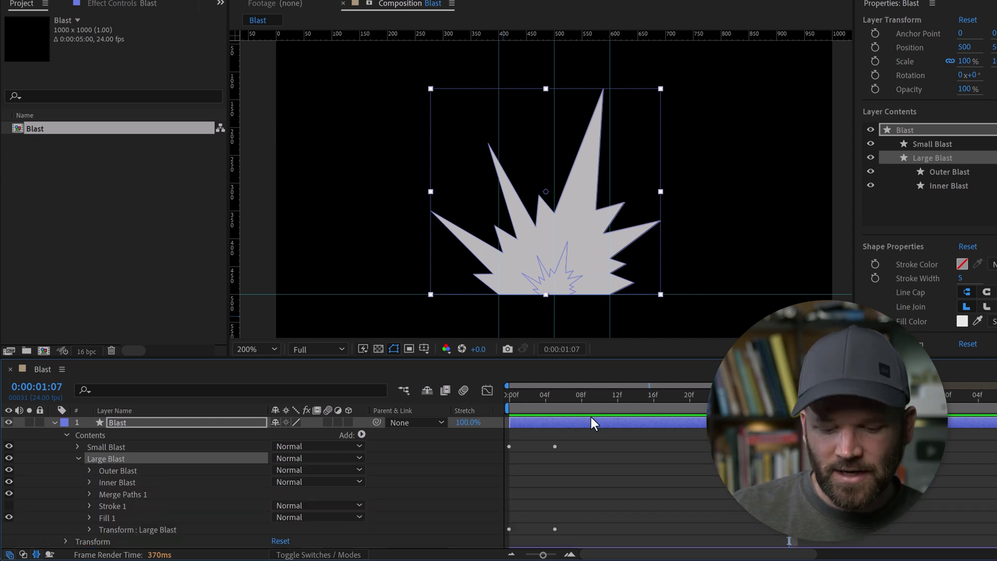
- Time-reverse Large Blast's two Opacity keyframes so it alternates with Small Blast, and deselect the layer
key(u)
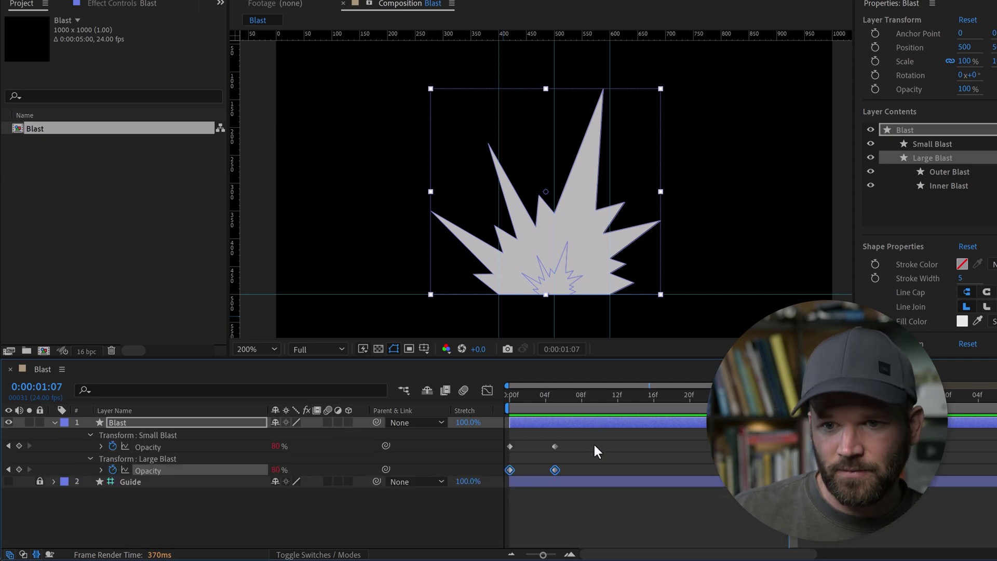
click(572, 449)
drag(576, 456, 489, 481)
right_click(510, 470)
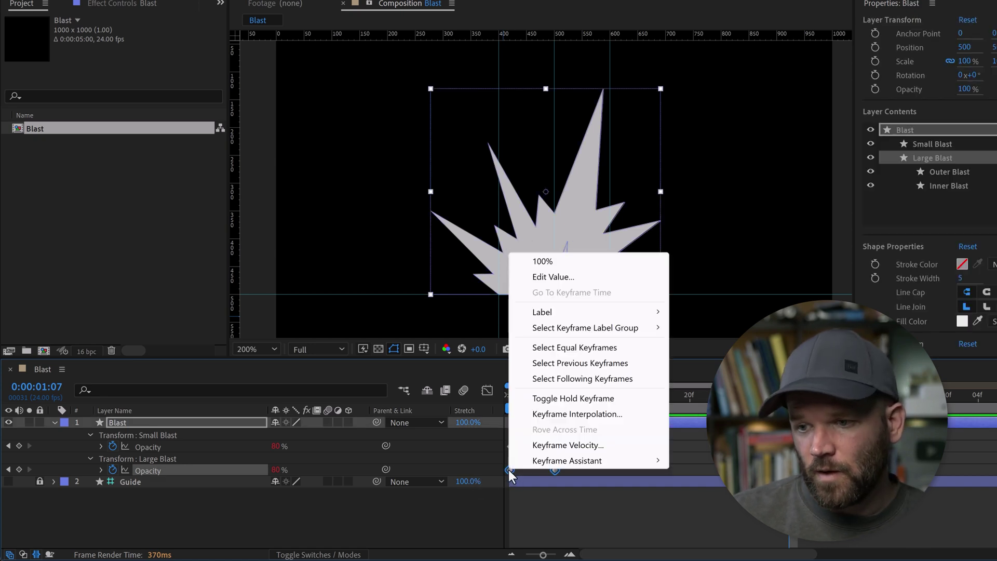
mouse_move(542, 465)
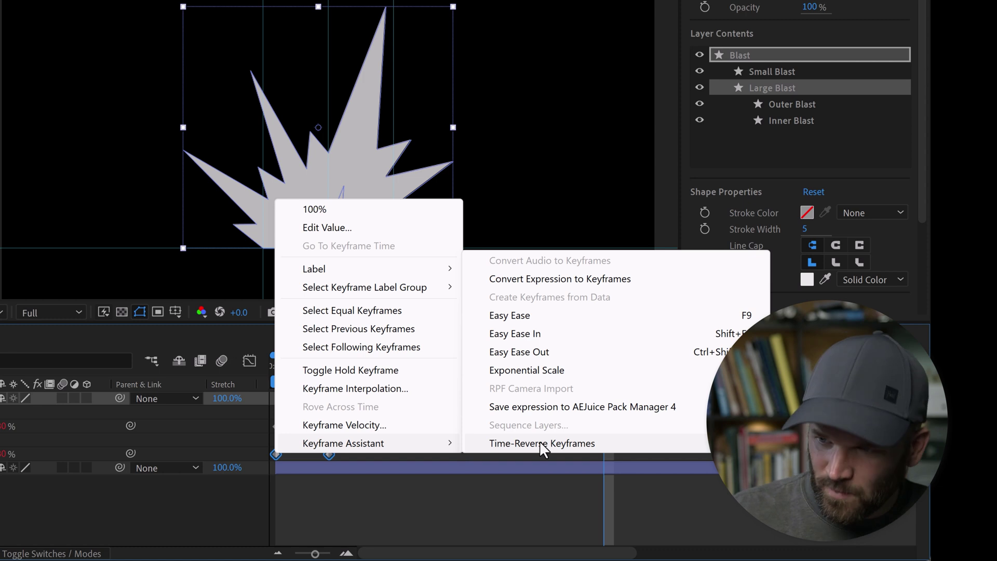
click(540, 441)
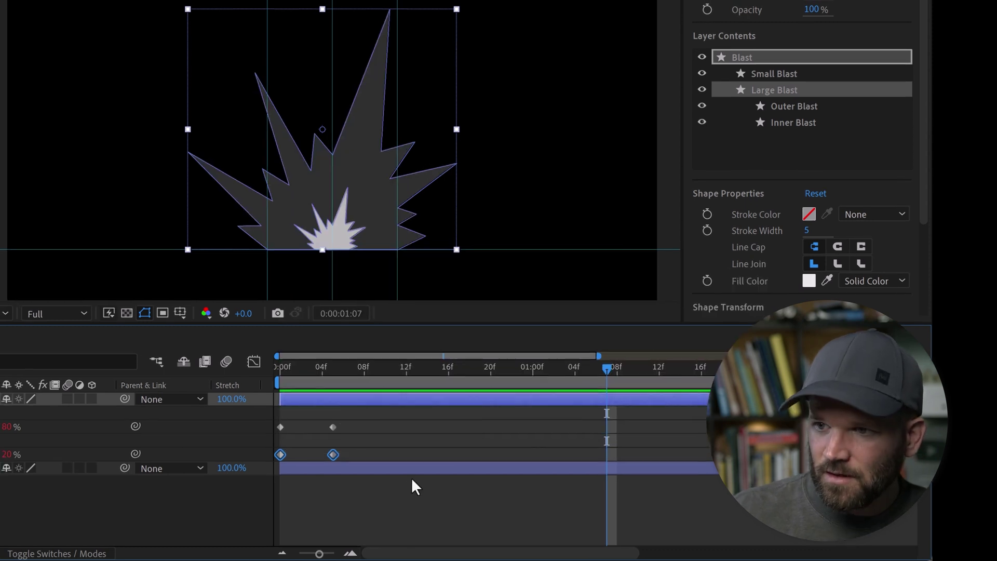
click(388, 367)
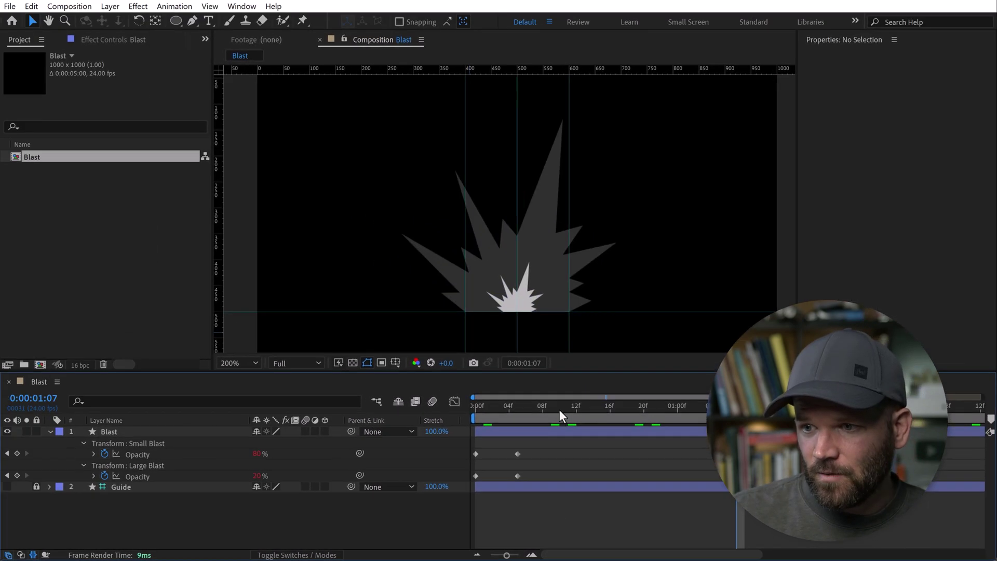
- Preview the alternating opacity loop from the first frame and review both groups' Opacity keyframes
drag(551, 407, 448, 409)
key(minus)
key(space)
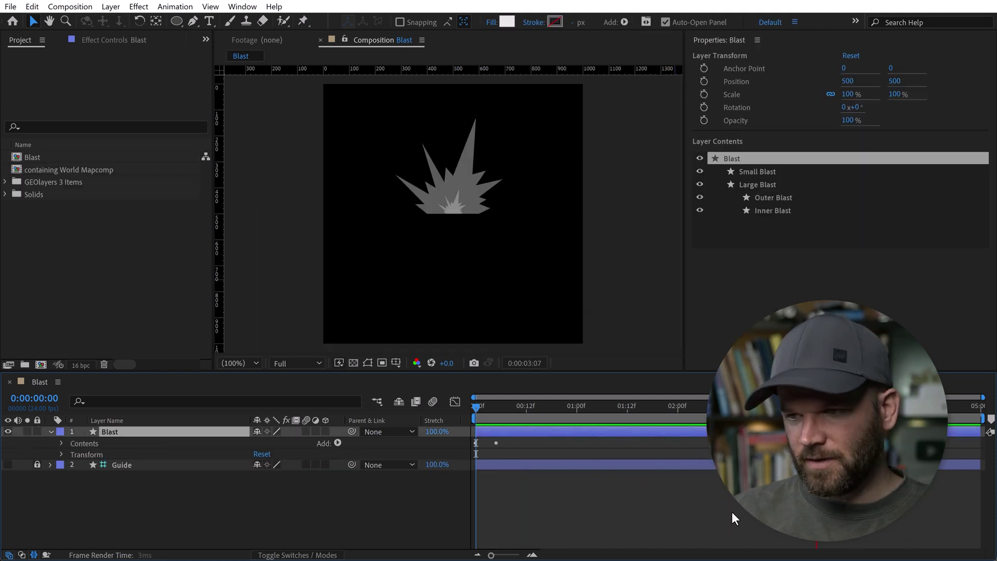
key(u)
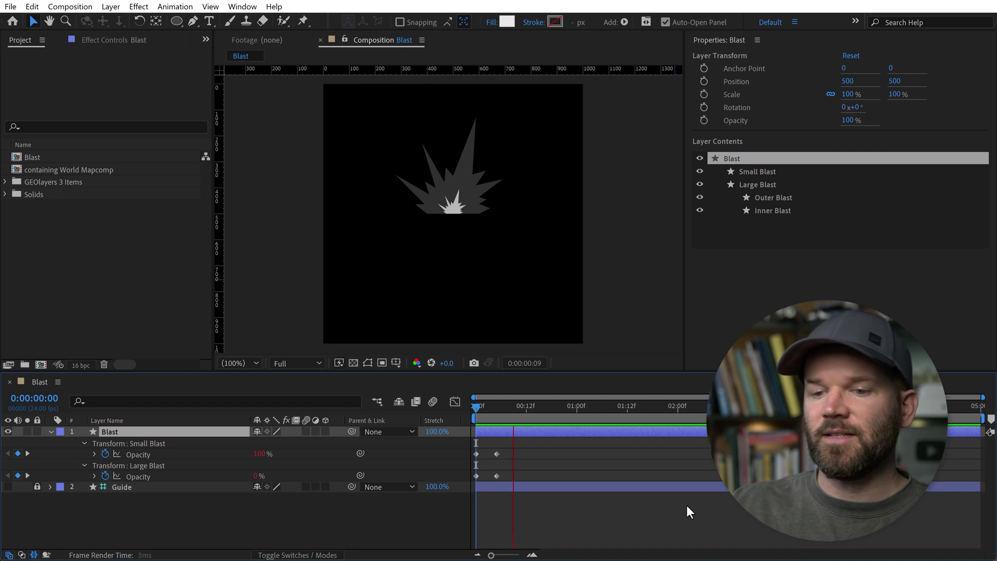
key(space)
drag(512, 446, 495, 475)
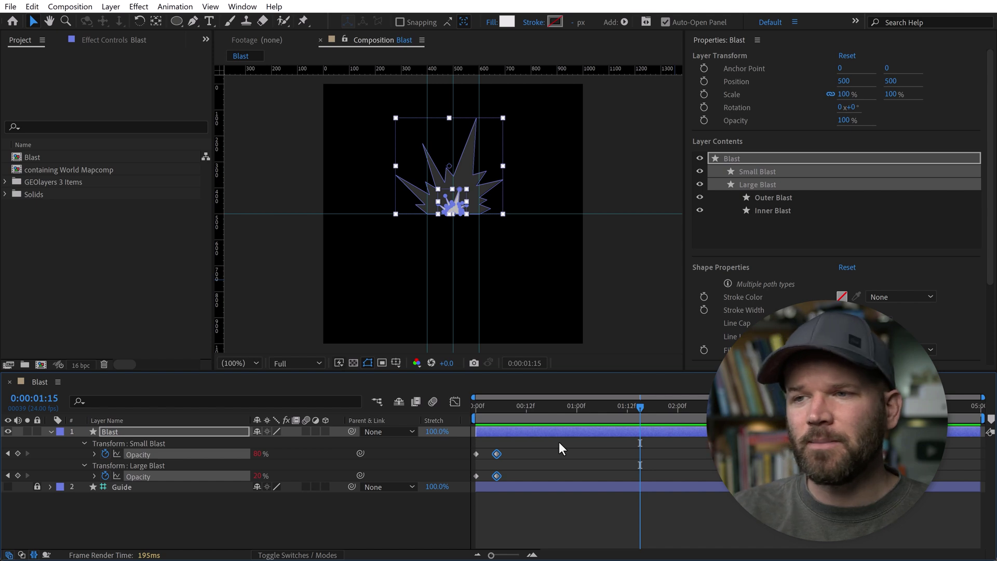
click(678, 512)
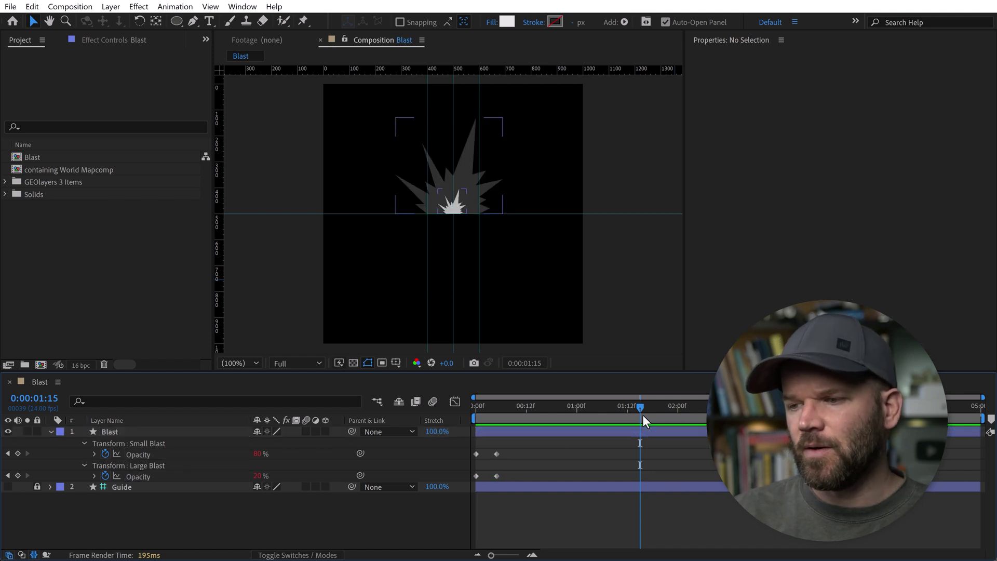
click(584, 406)
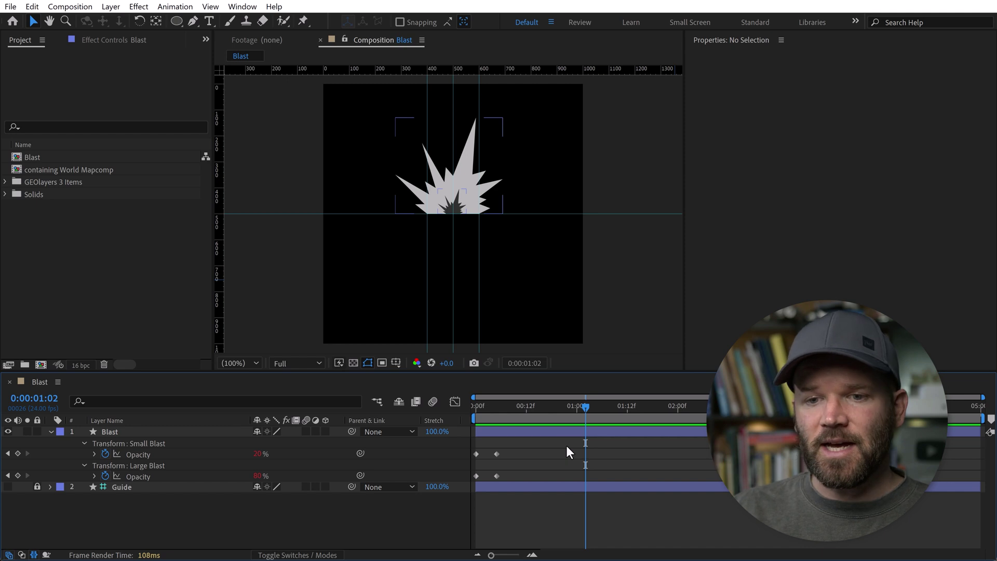
- Save the Blast layer's Contents as an animation preset named Blast 01.ffx
click(50, 432)
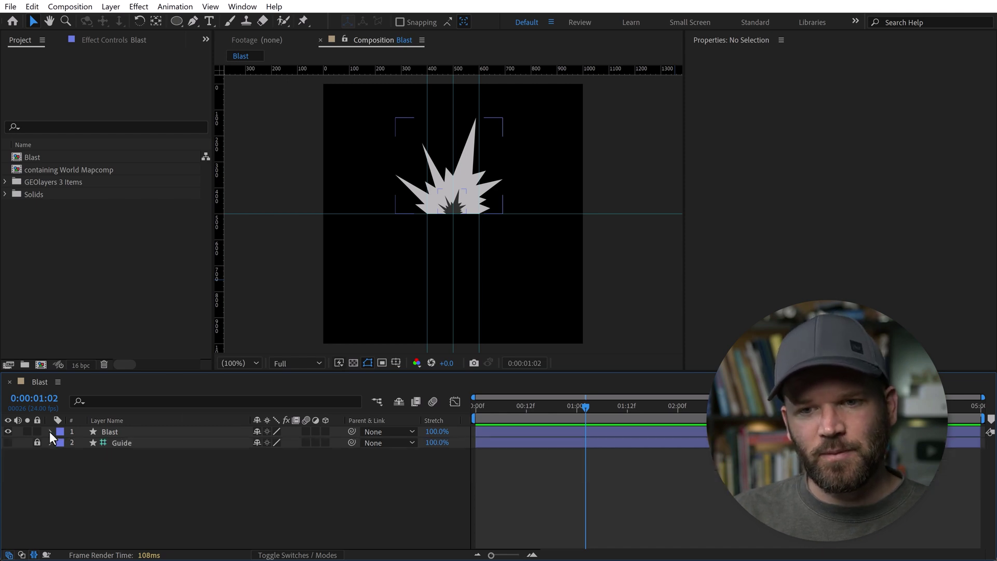
click(46, 429)
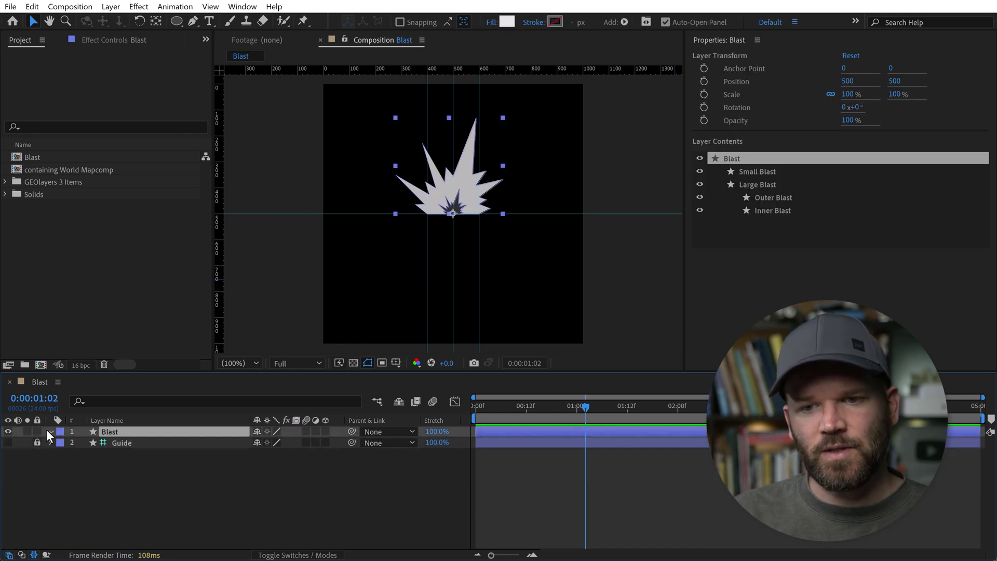
click(48, 430)
click(62, 445)
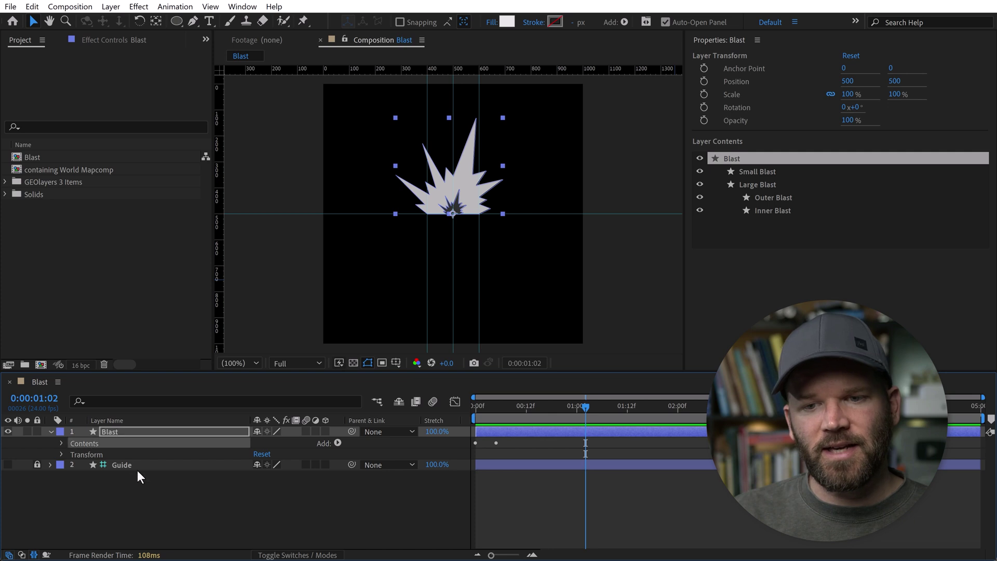
click(174, 7)
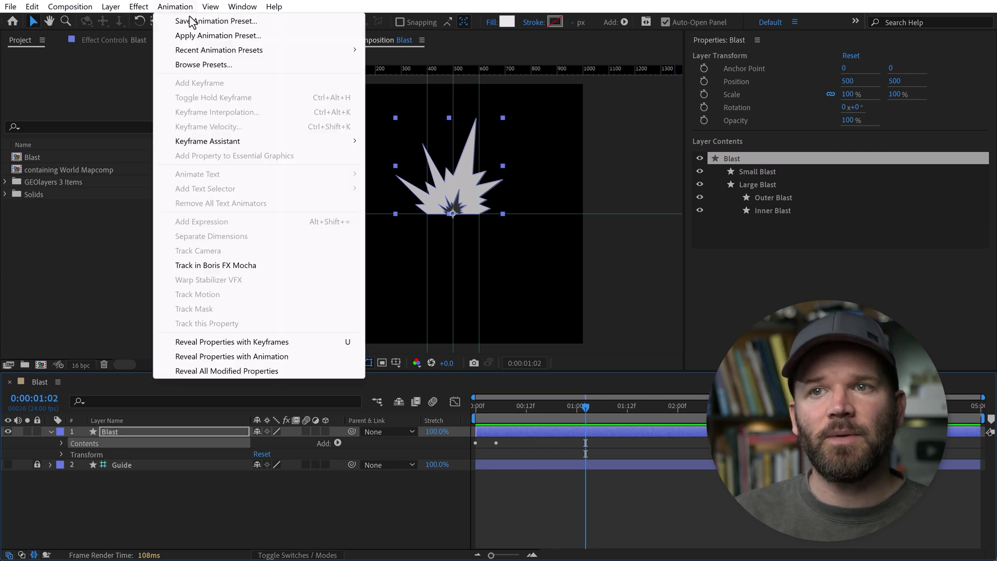
click(189, 22)
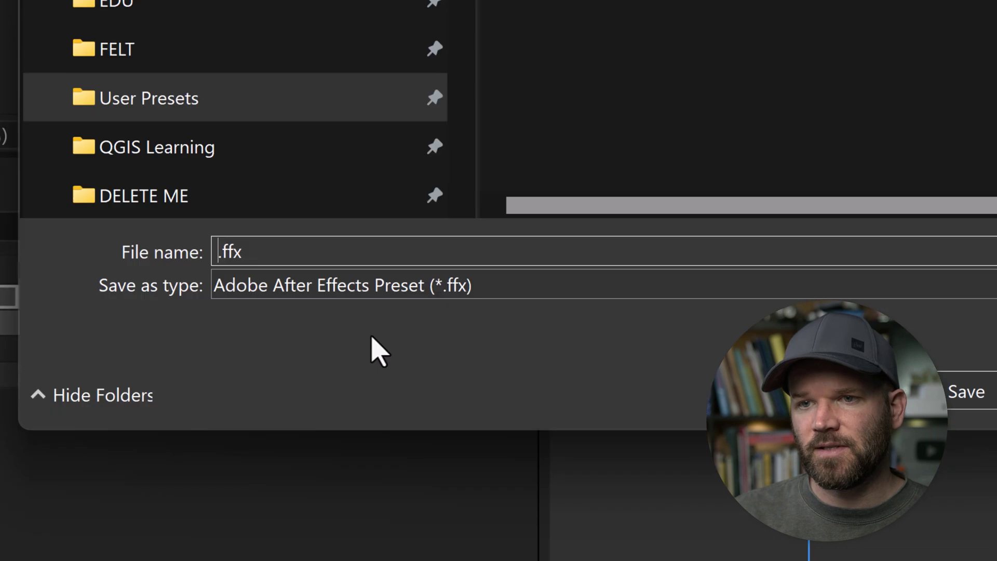
text(Blast 01)
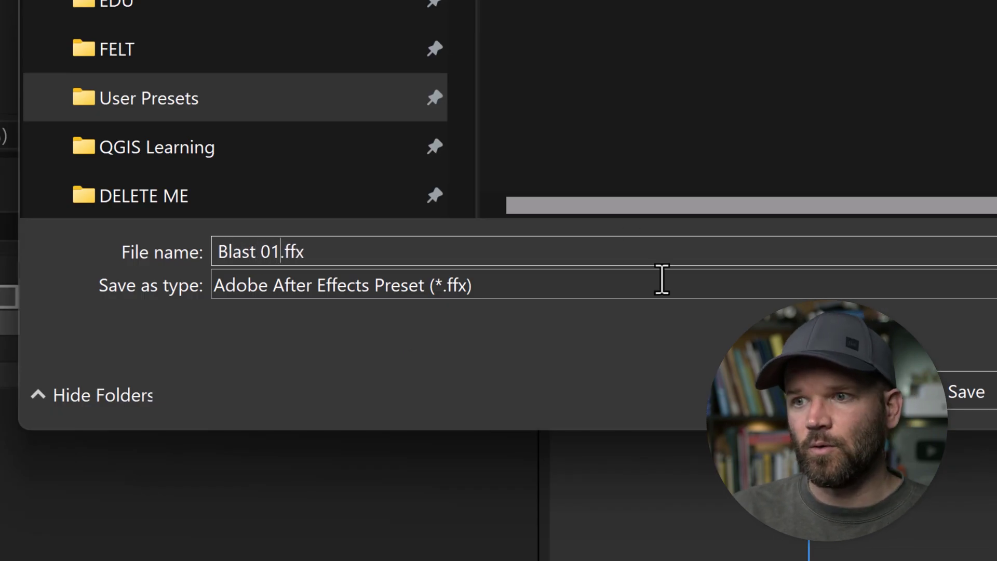
click(989, 408)
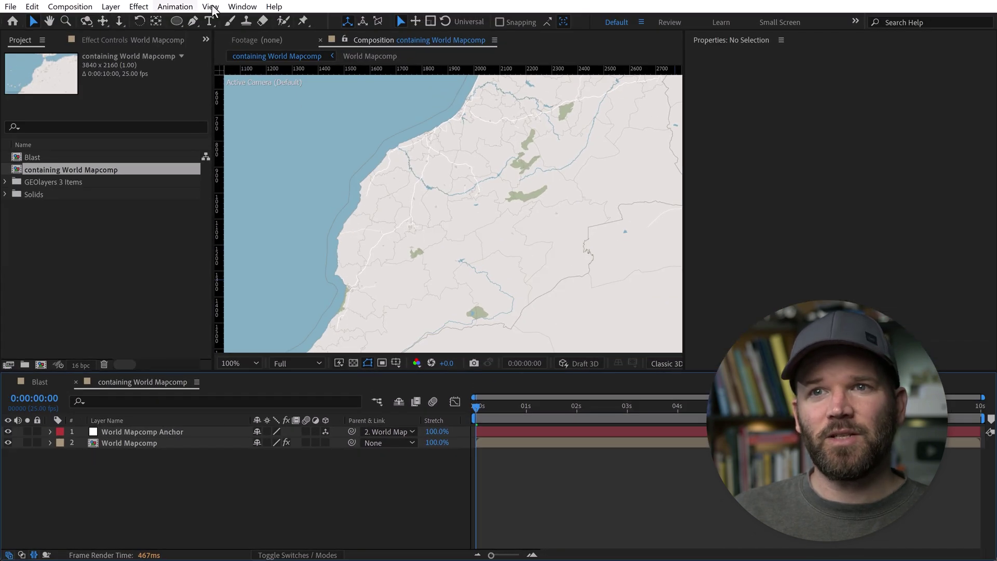
- Open the GEOlayers 3 extension and the Effects & Presets panel for the containing World Mapcomp composition
click(249, 7)
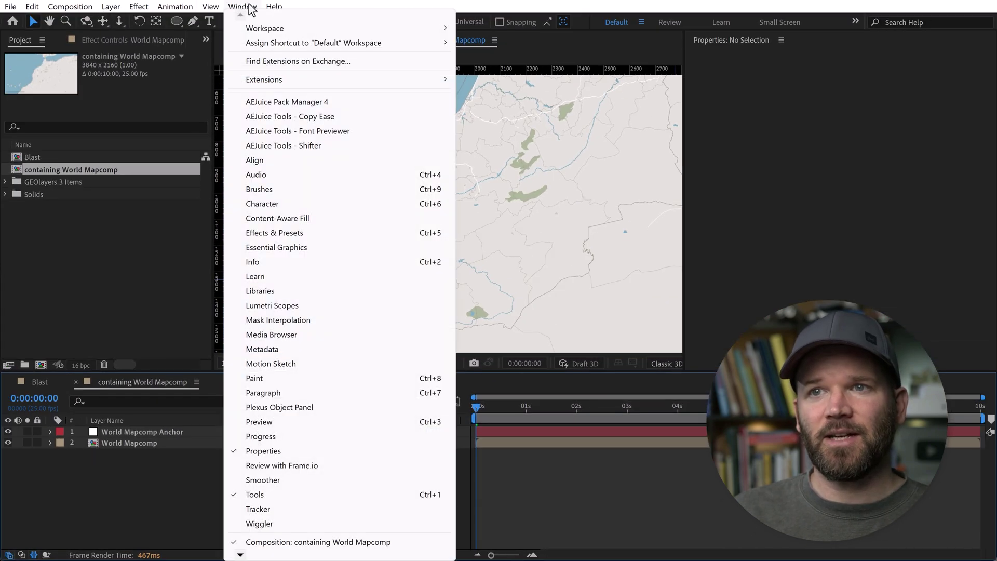
mouse_move(266, 83)
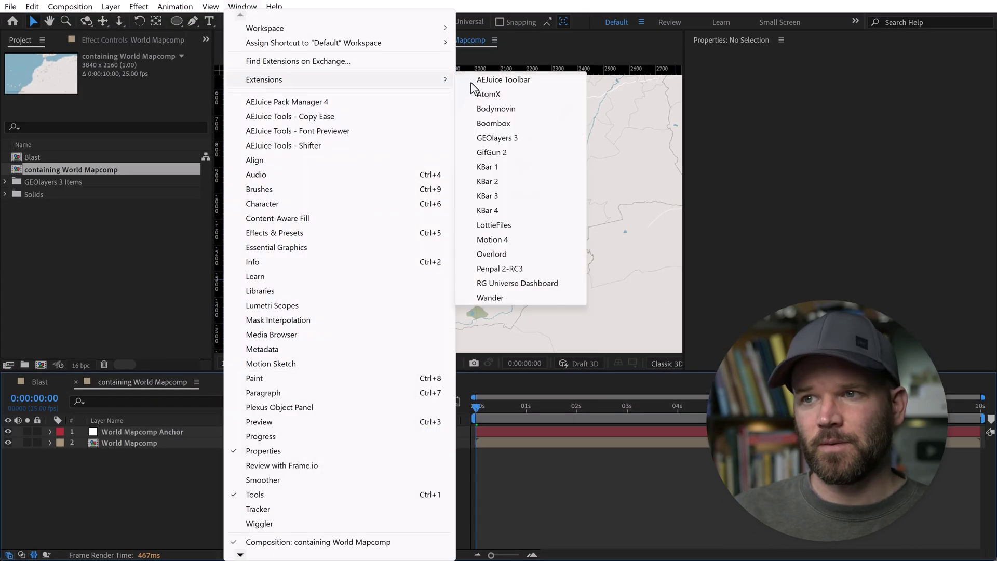
click(497, 138)
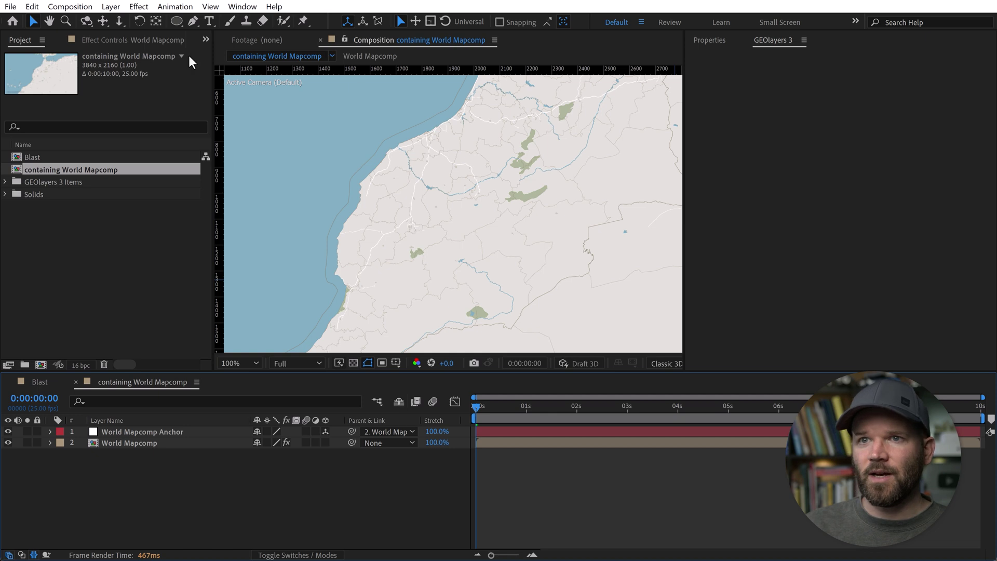
click(205, 40)
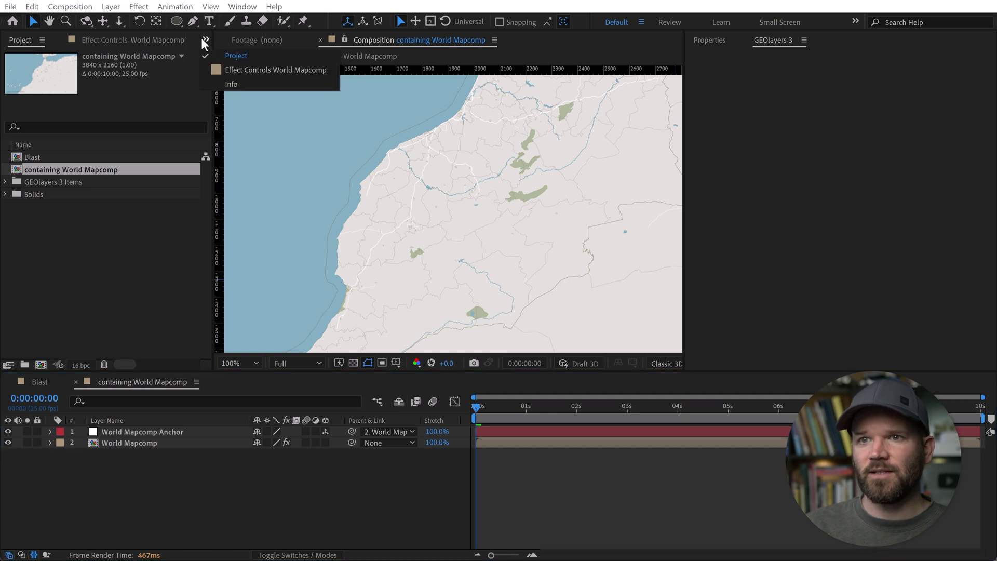
click(252, 7)
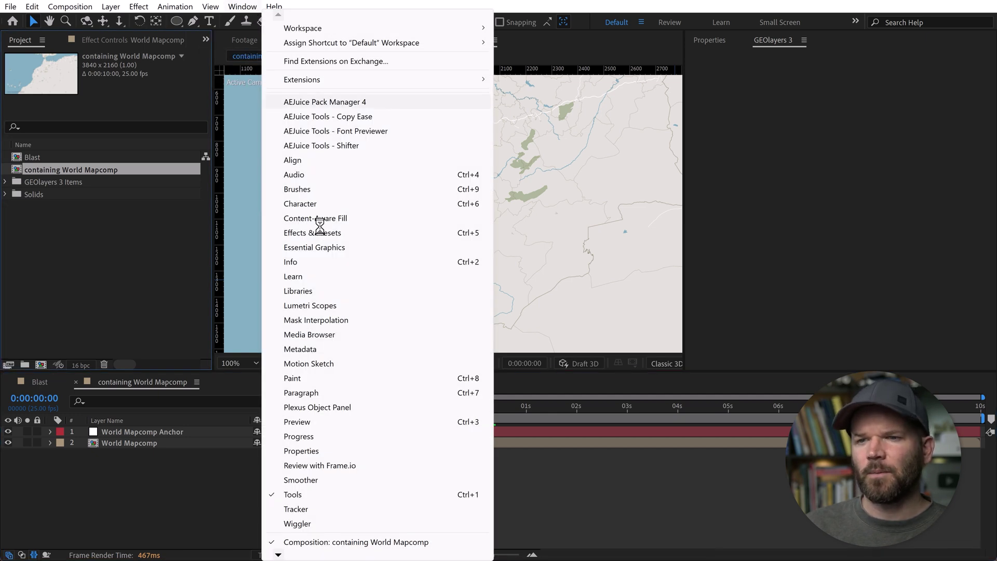
click(315, 233)
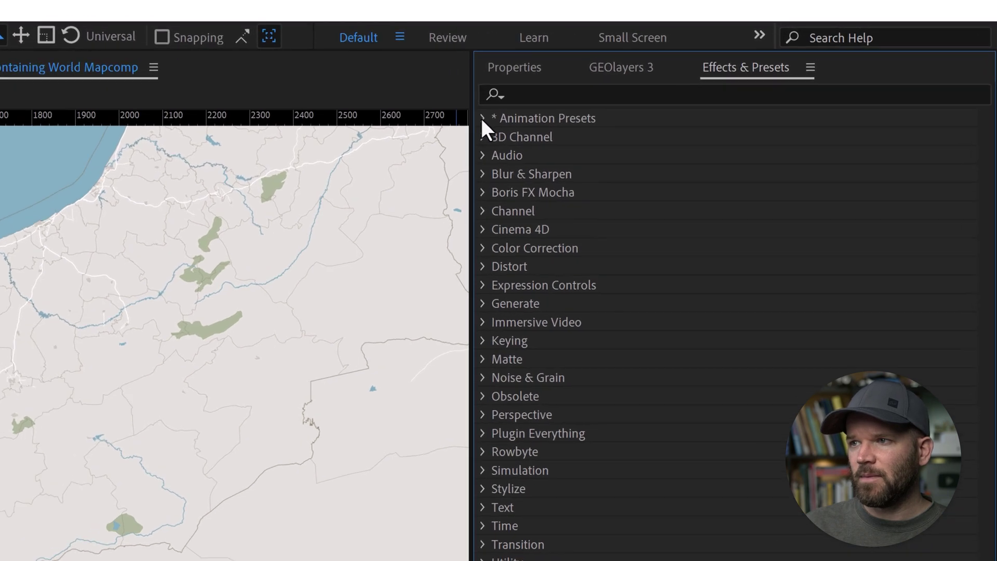
- Apply the Blast 01 user preset to the map composition as a new shape layer and deselect it
click(482, 118)
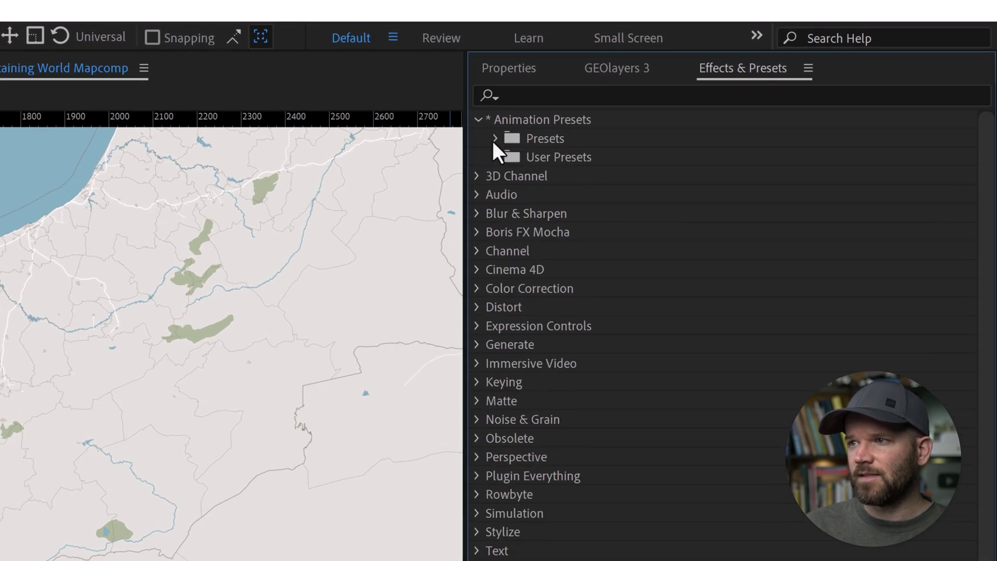
click(496, 157)
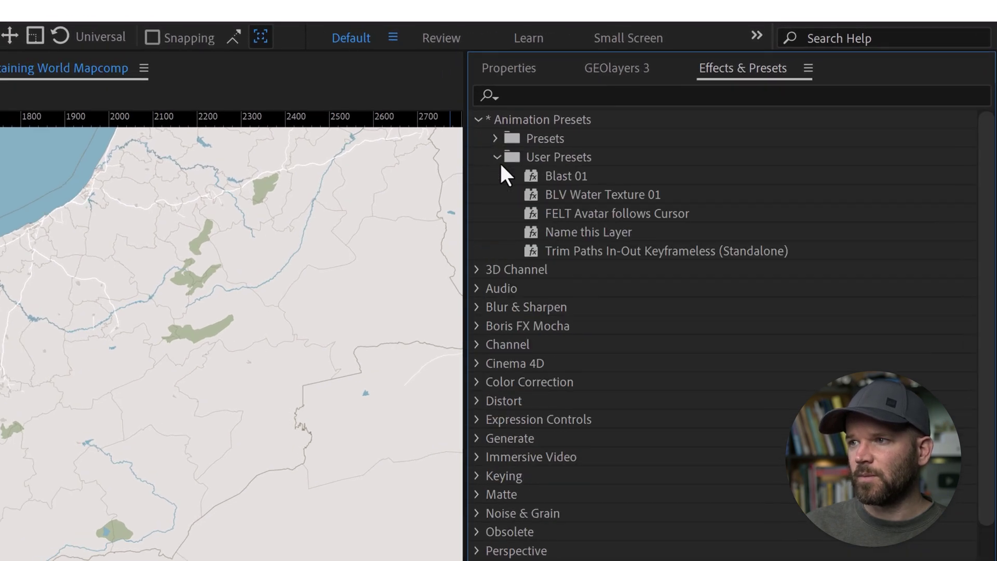
click(569, 175)
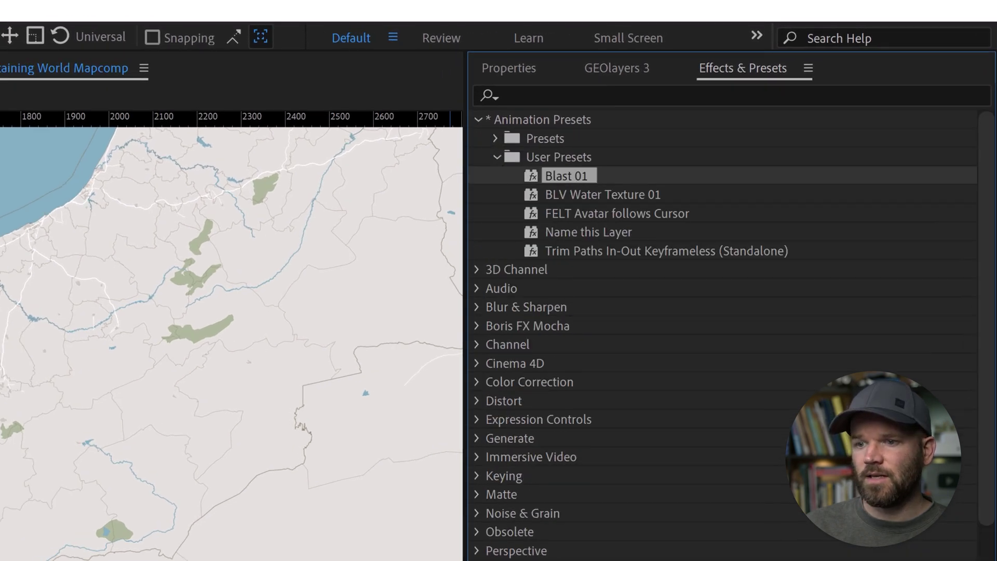
double_click(566, 176)
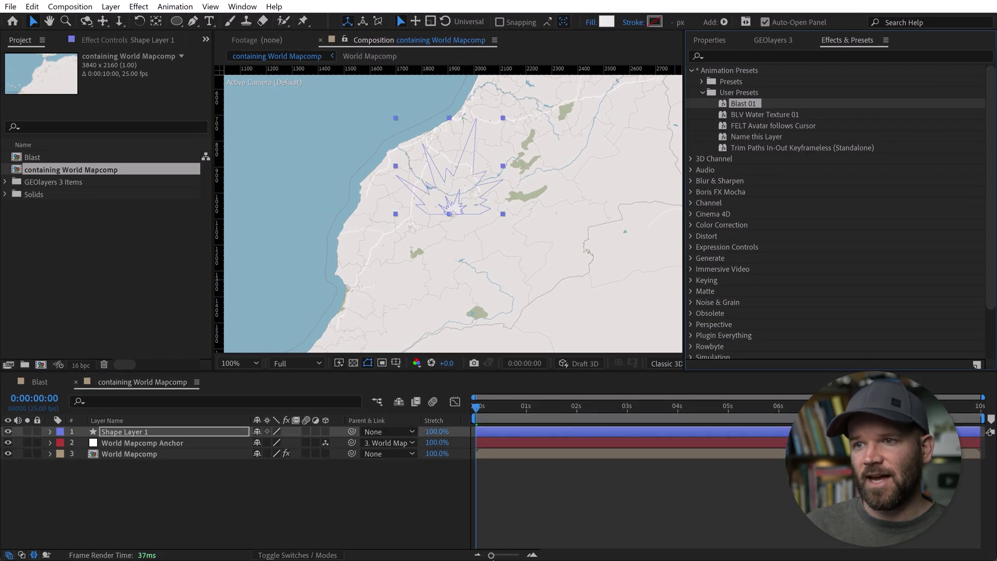
click(519, 500)
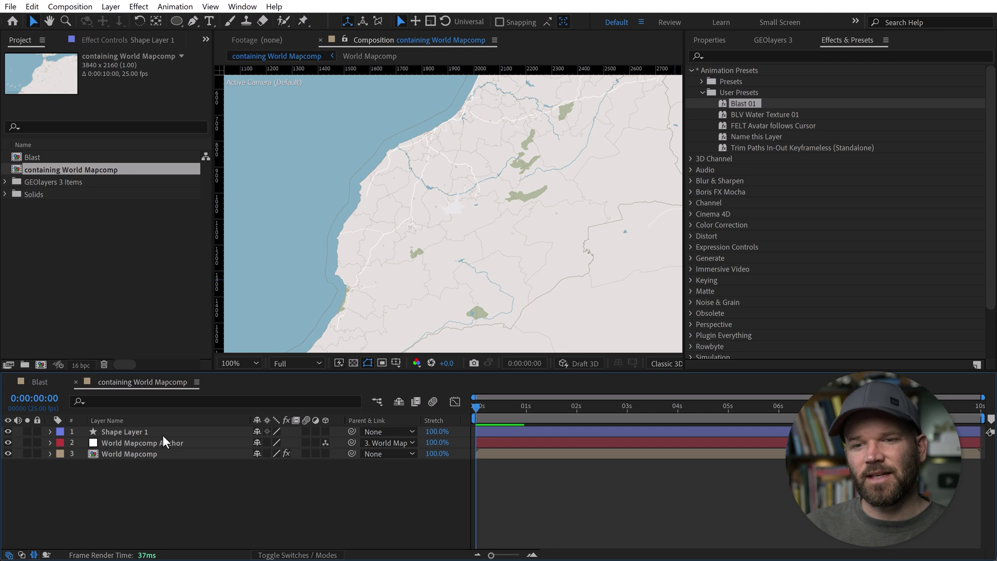
- Add a Fill effect to the blast's shape layer, Shape Layer 1
click(132, 432)
key(ctrl+space)
text(fill)
key(Return)
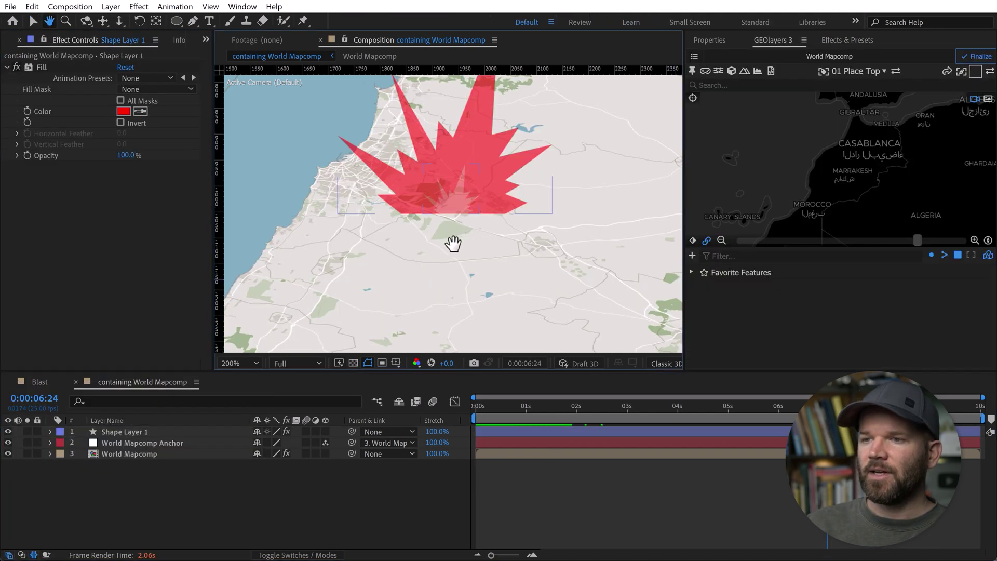
- Position the blast inland near the coast and pin it to the map at about latitude 33.4°, longitude -7.5°
drag(453, 243, 423, 285)
key(v)
click(127, 432)
mouse_move(426, 226)
mouse_down()
mouse_move(460, 217)
mouse_move(501, 187)
mouse_move(482, 207)
mouse_up()
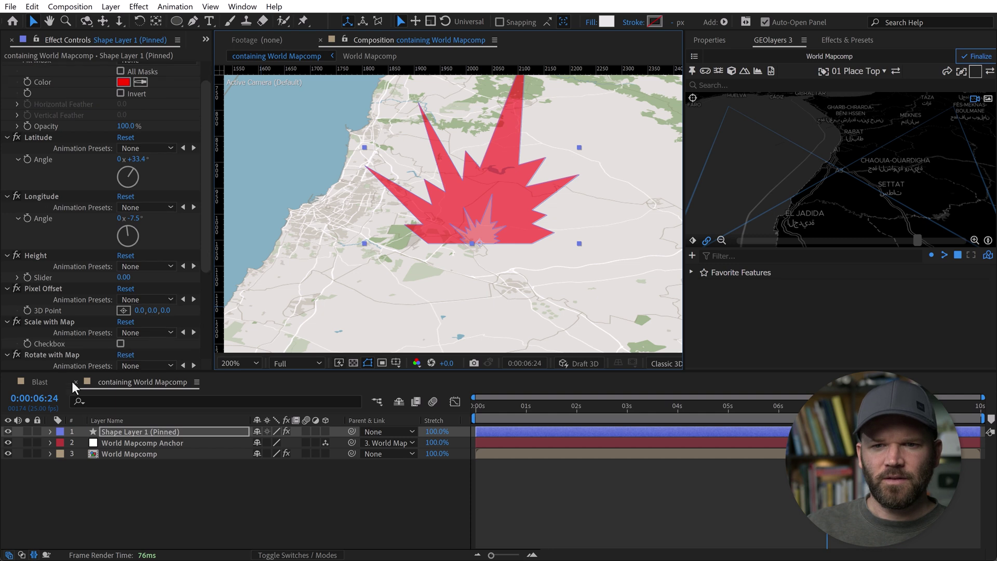
- Enable Scale with Map on the pinned blast layer and set its Scale to 25%
click(121, 344)
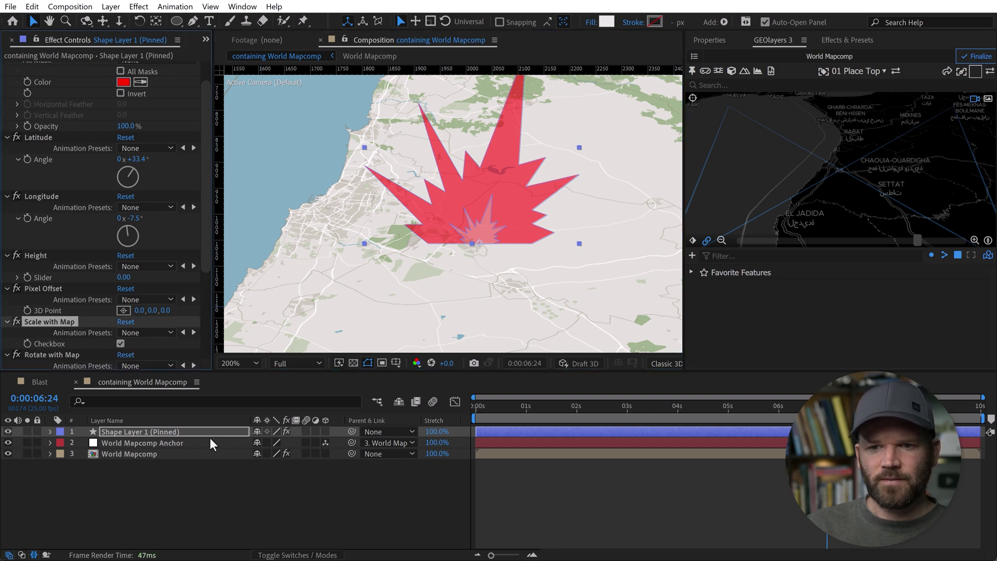
key(s)
click(273, 443)
text(25)
key(Return)
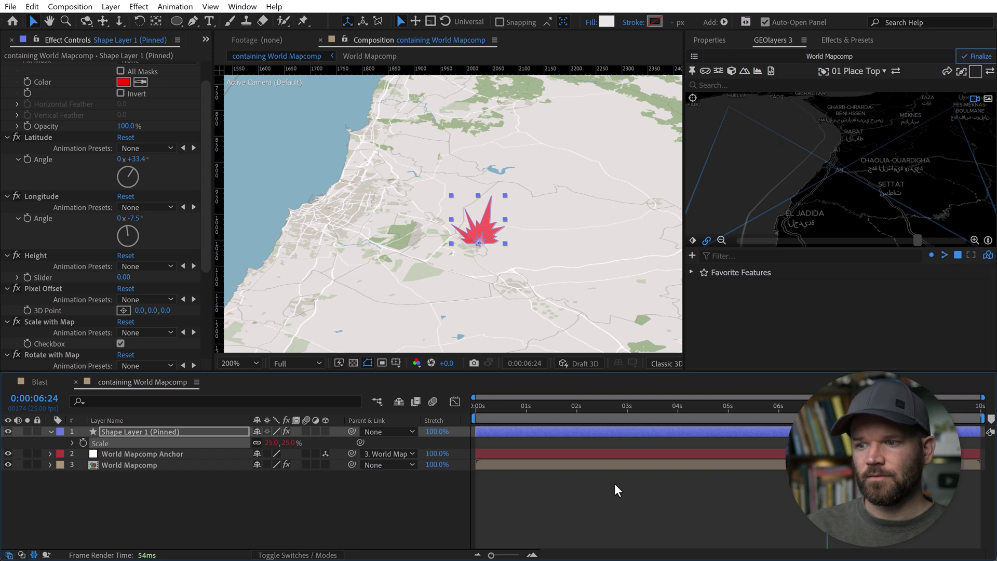
- Check the blast's size against the whole map and set its Scale to 50%
key(F2)
key(shift+slash)
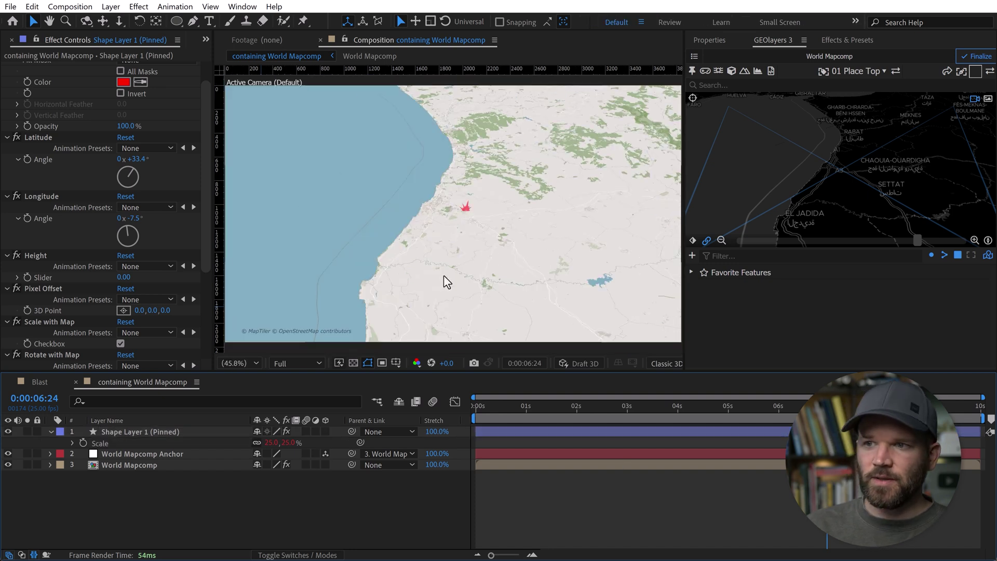
click(272, 443)
text(50)
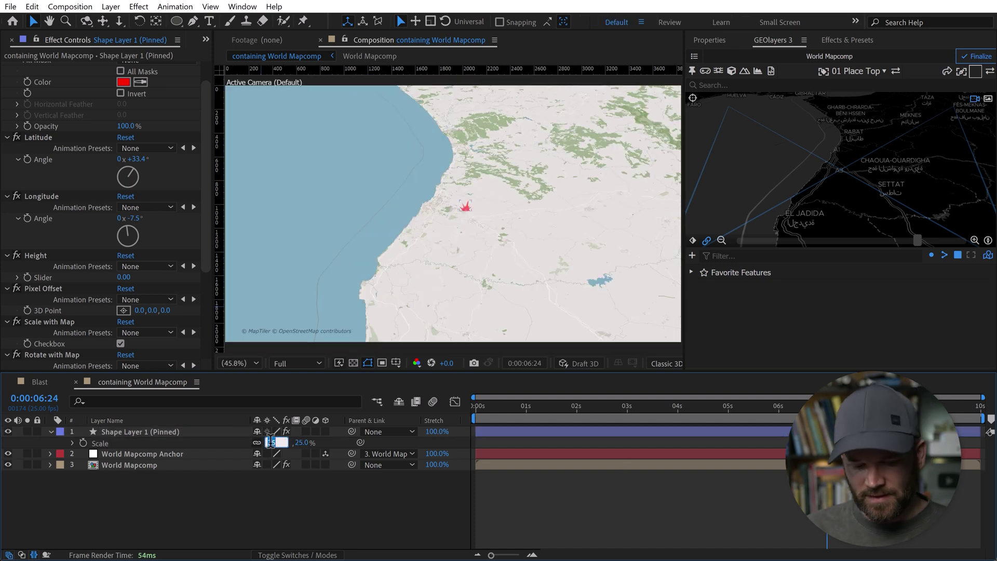
key(Return)
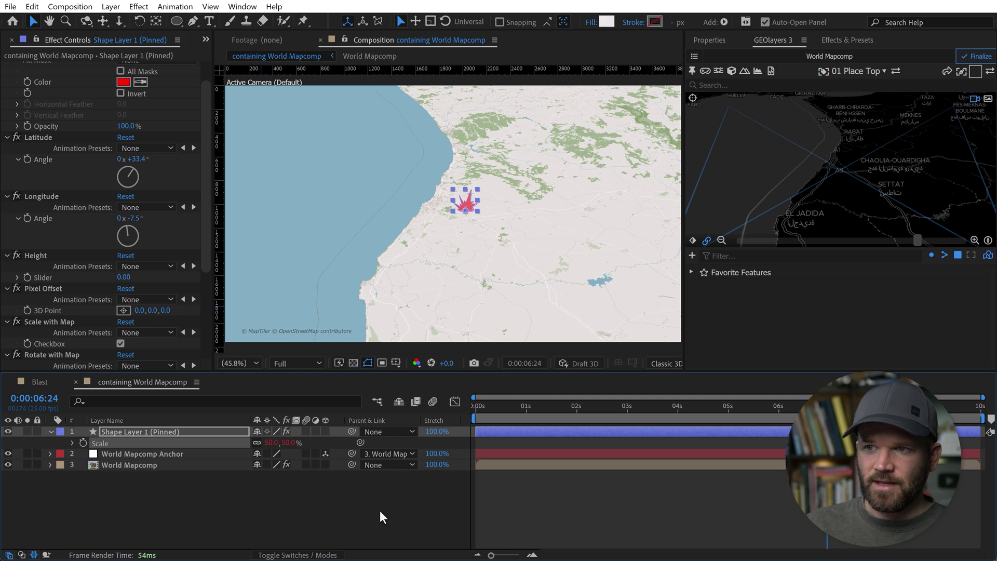
- Deselect the blast layer and preview the map animation from frame 0
click(384, 503)
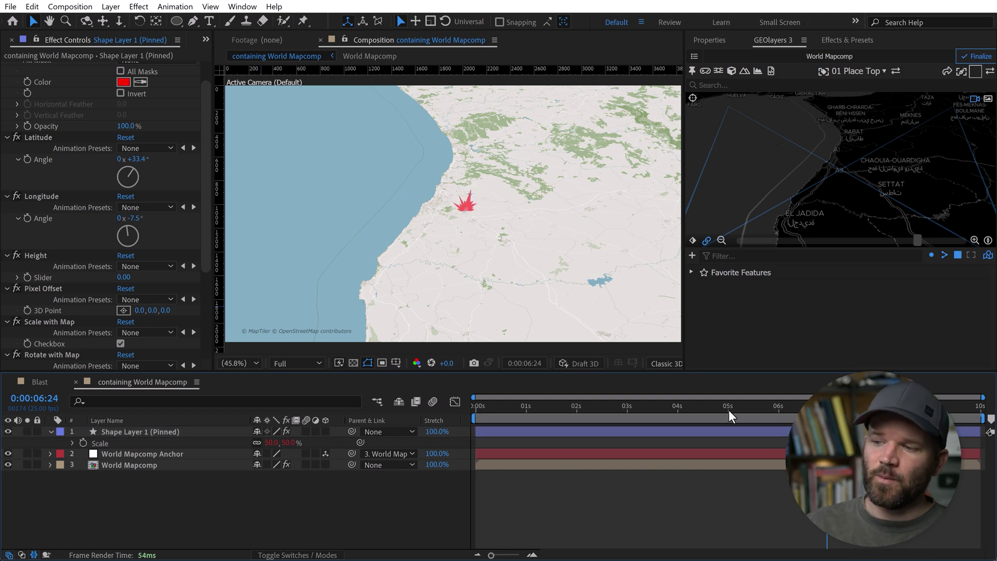
drag(674, 404, 398, 405)
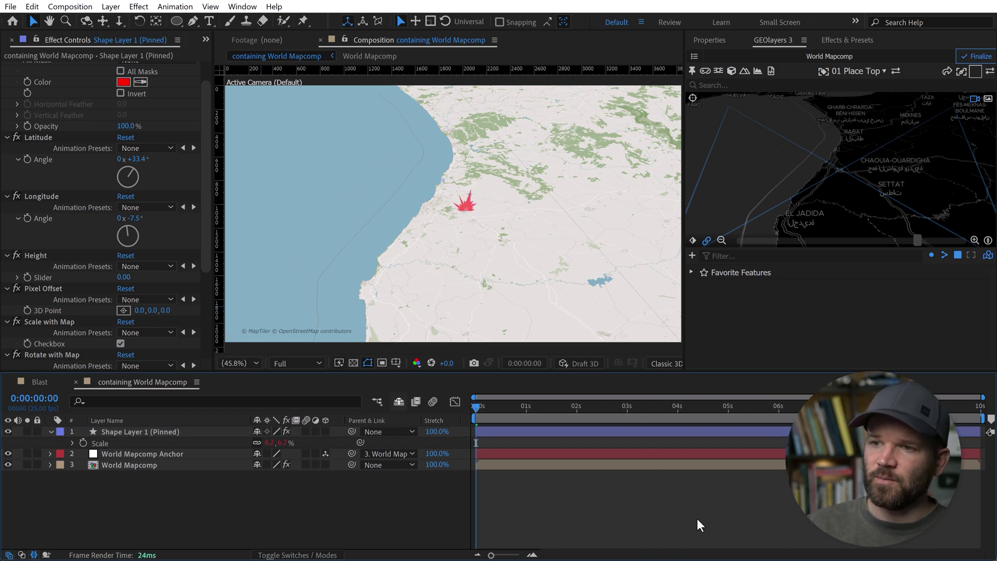
key(space)
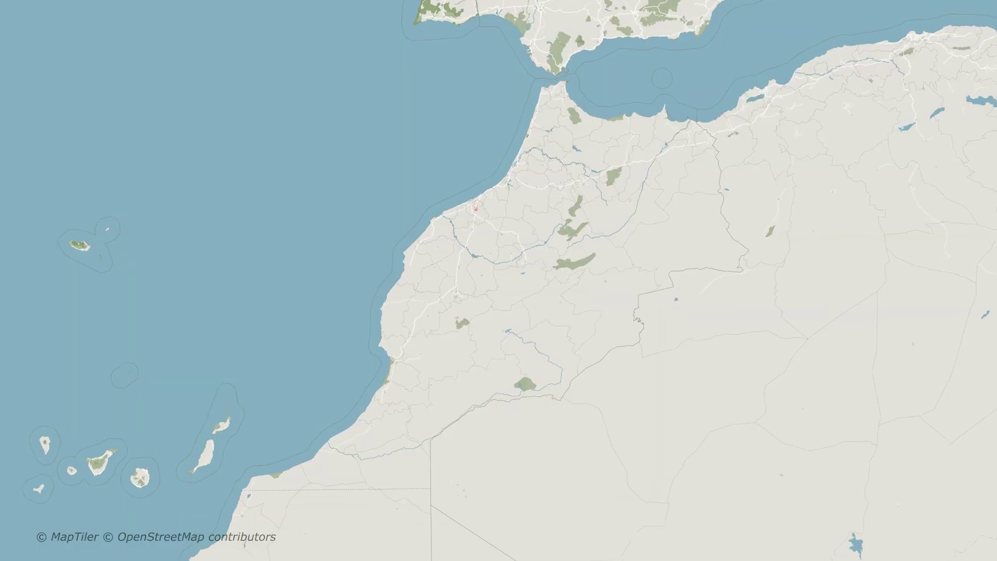